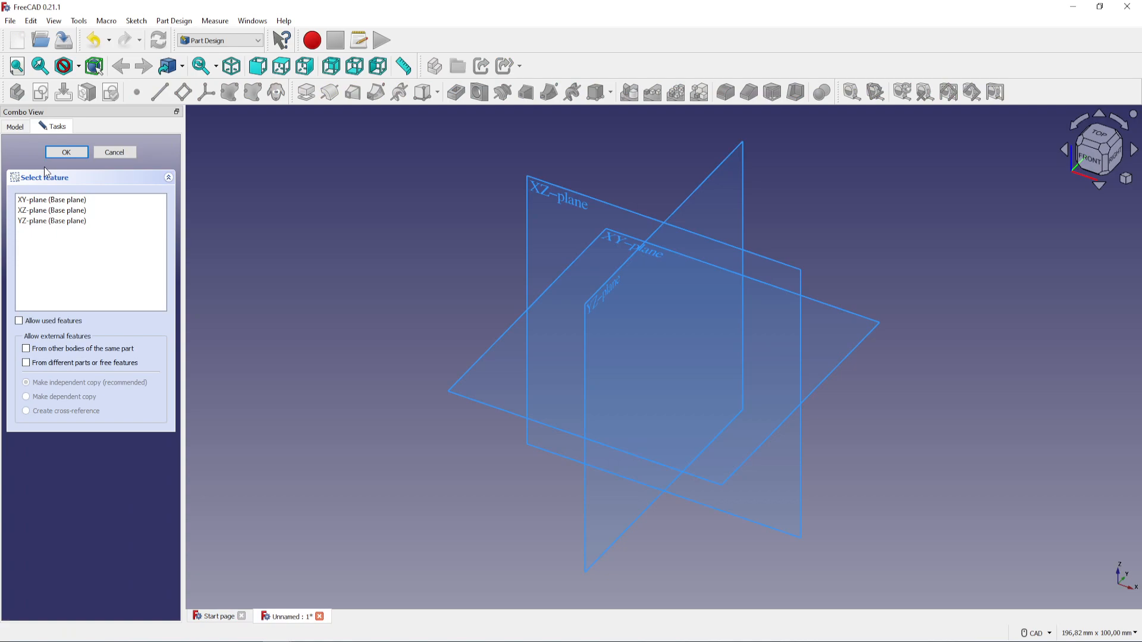
# Step: Start a sketch on the XZ plane and draw a closed L-shaped outline from the origin, about 14 mm wide and 14 mm tall
pyautogui.click(545, 191)
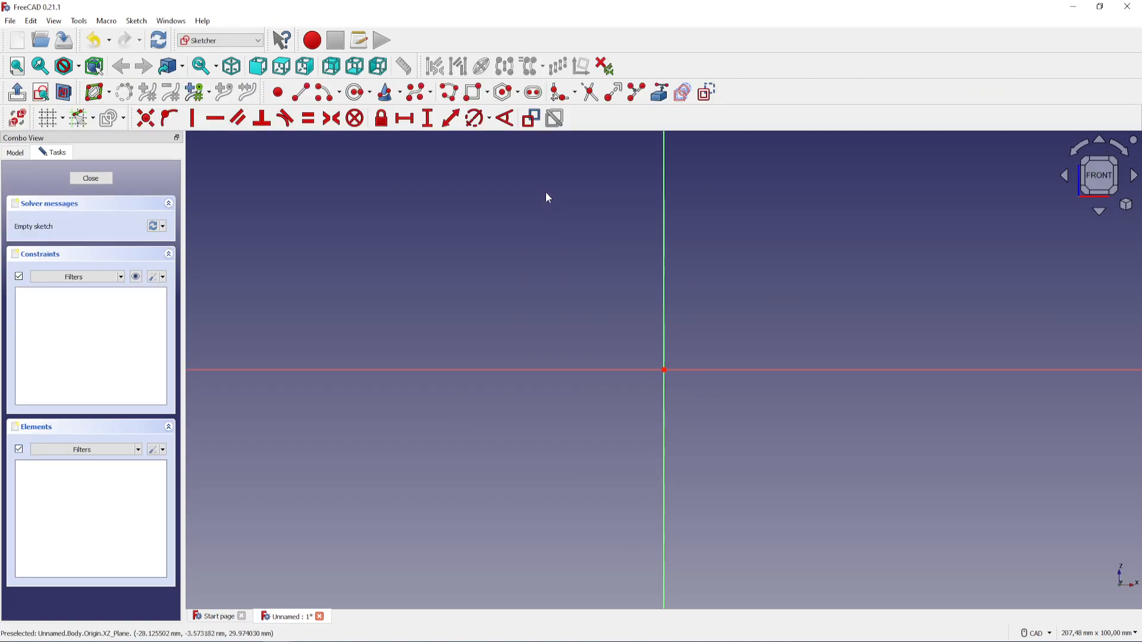
pyautogui.click(450, 94)
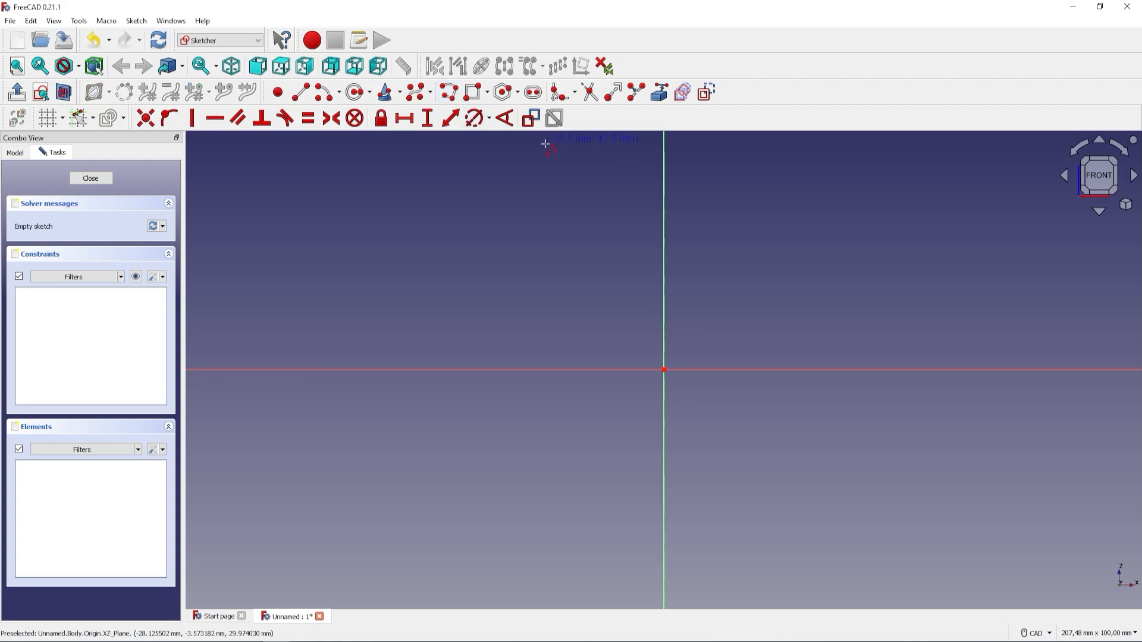
pyautogui.click(663, 303)
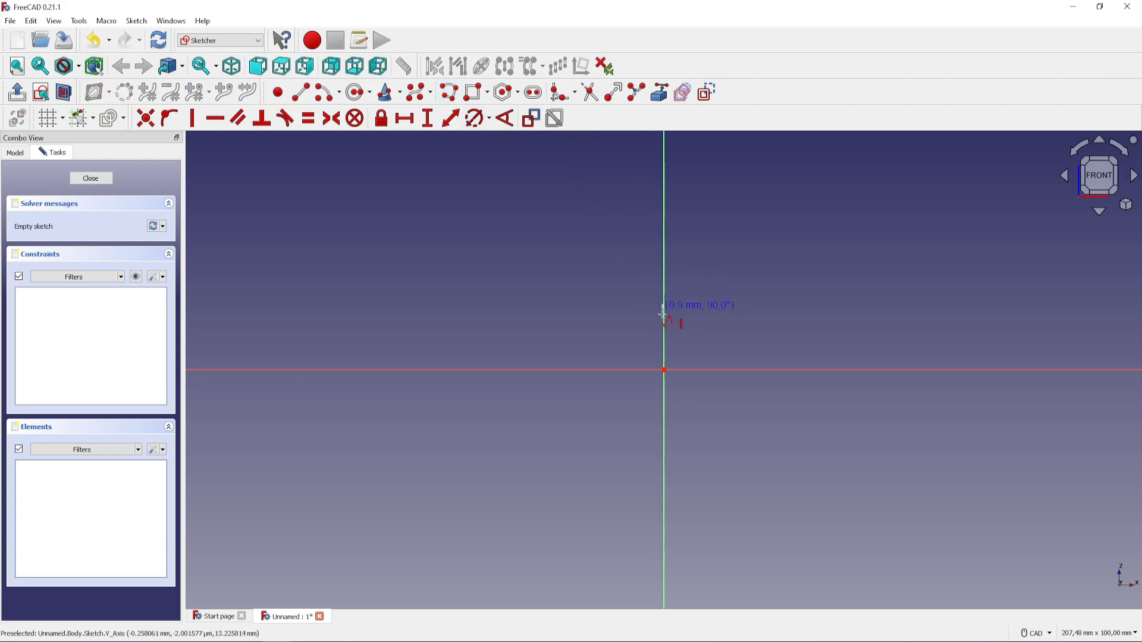
pyautogui.click(664, 370)
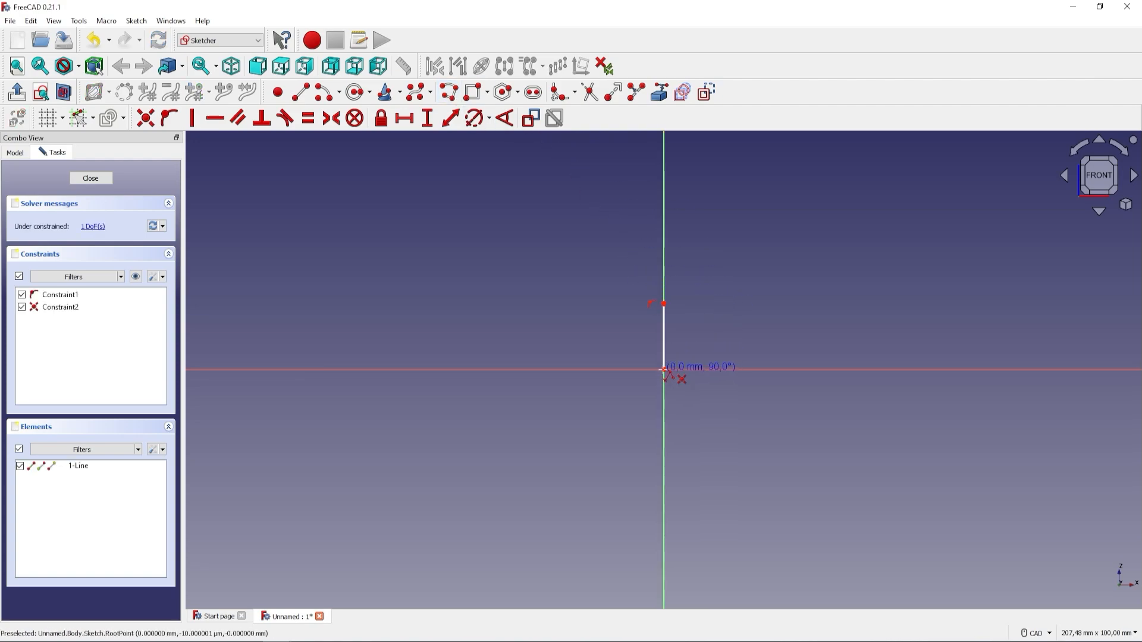
pyautogui.click(727, 370)
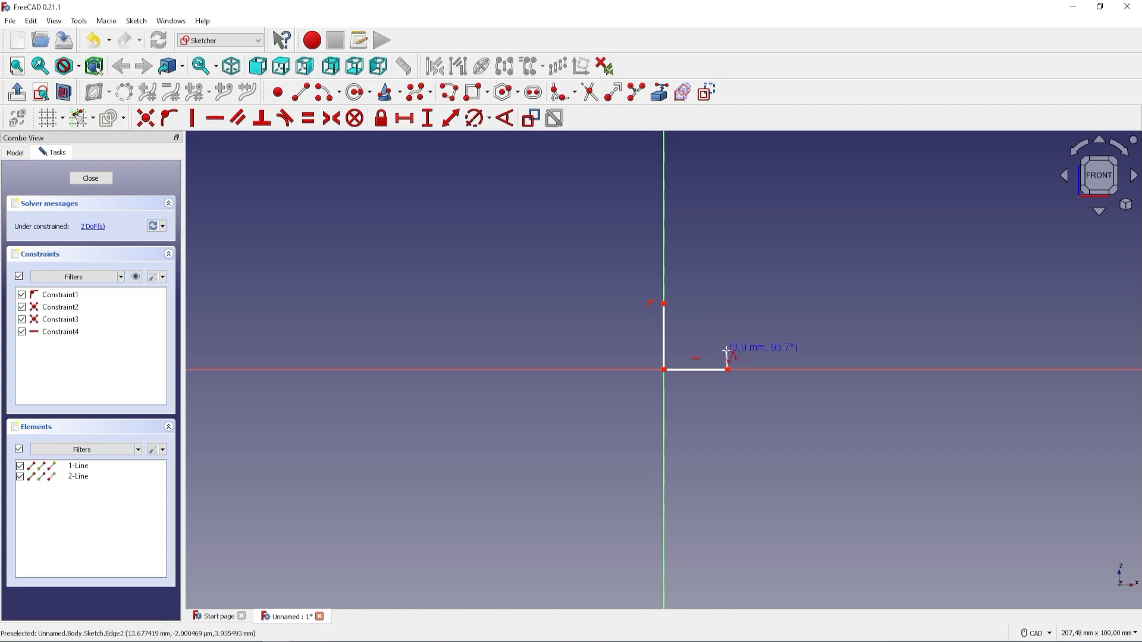
pyautogui.click(728, 350)
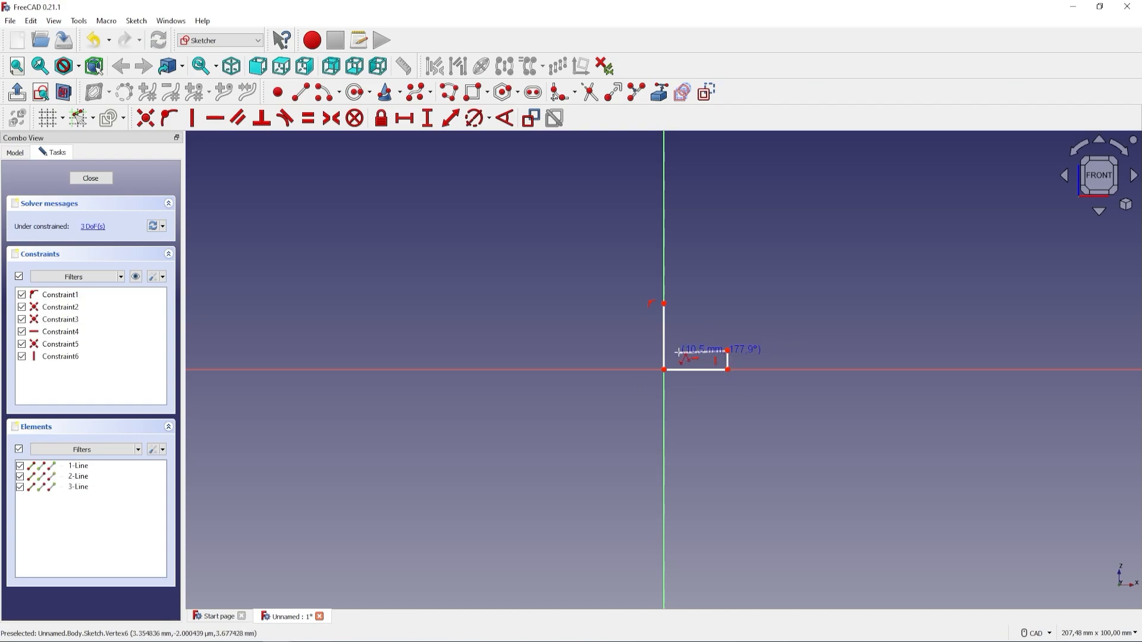
pyautogui.click(679, 351)
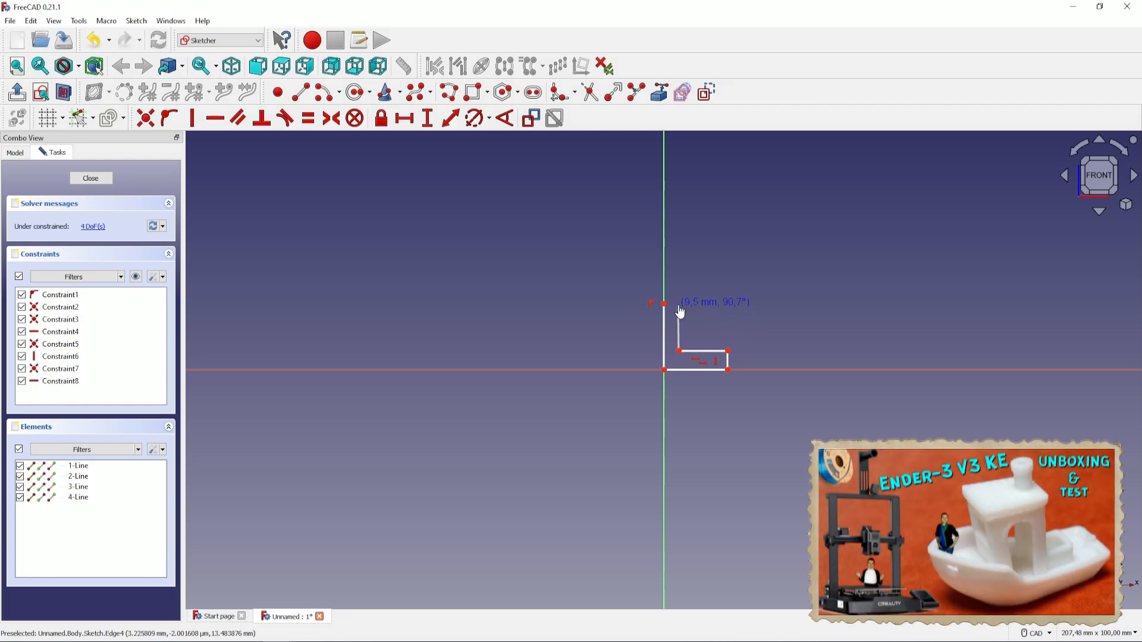
pyautogui.click(679, 305)
pyautogui.click(664, 305)
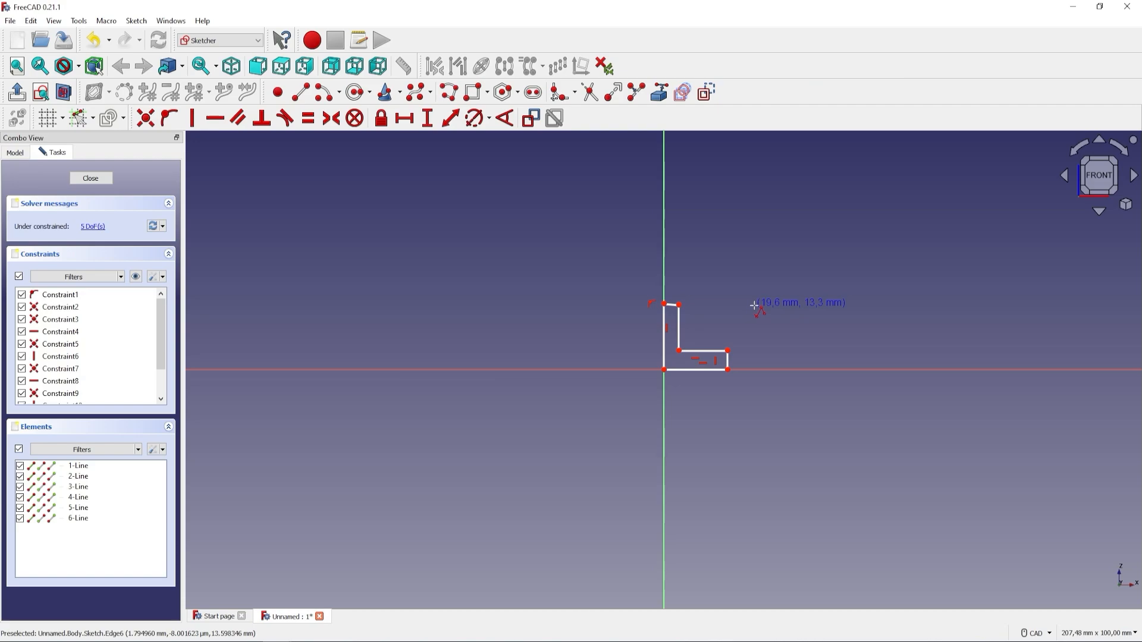
# Step: Constrain the short top edge of the L-shaped outline to be horizontal
pyautogui.scroll(4, 737, 313)
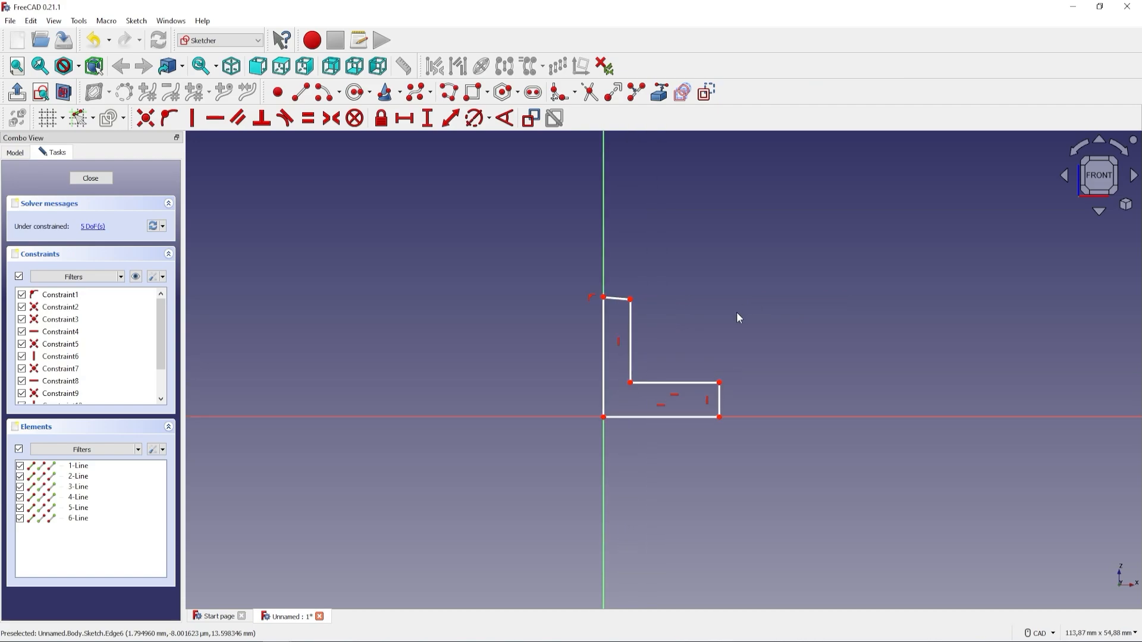
pyautogui.click(586, 300)
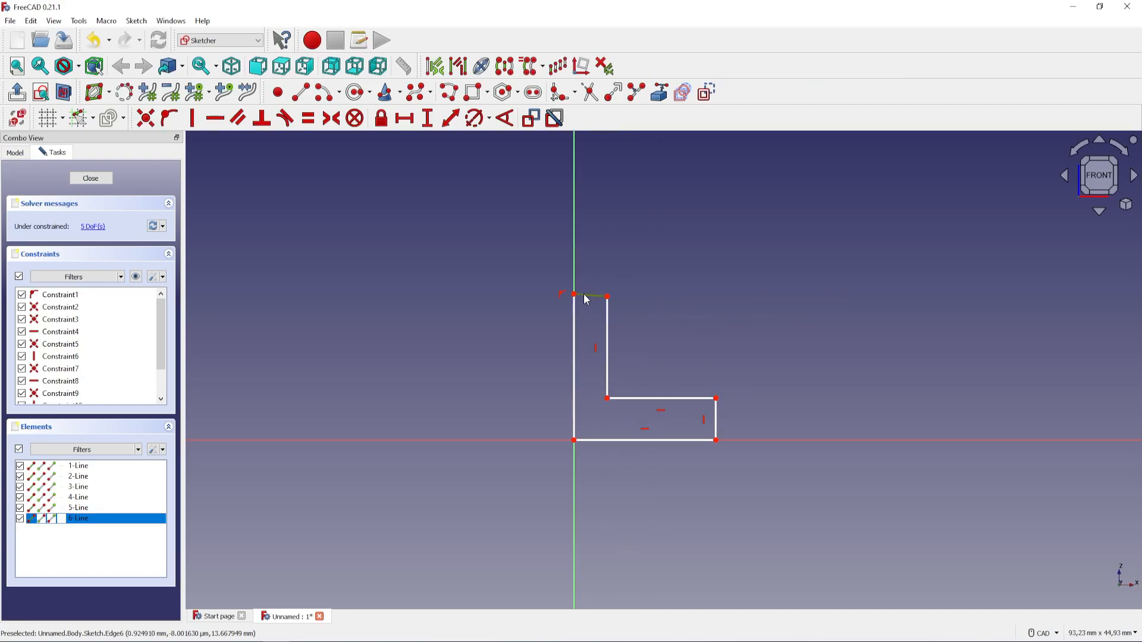
pyautogui.click(214, 120)
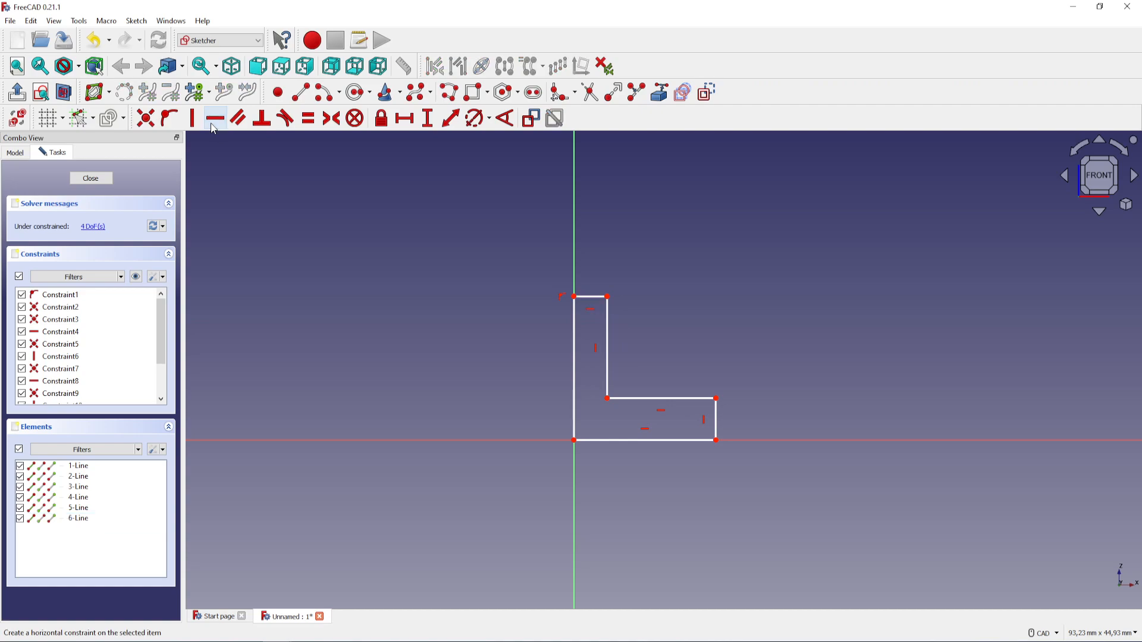
# Step: Constrain the long vertical edge on the sketch's vertical axis to a length of 25 mm
pyautogui.click(573, 391)
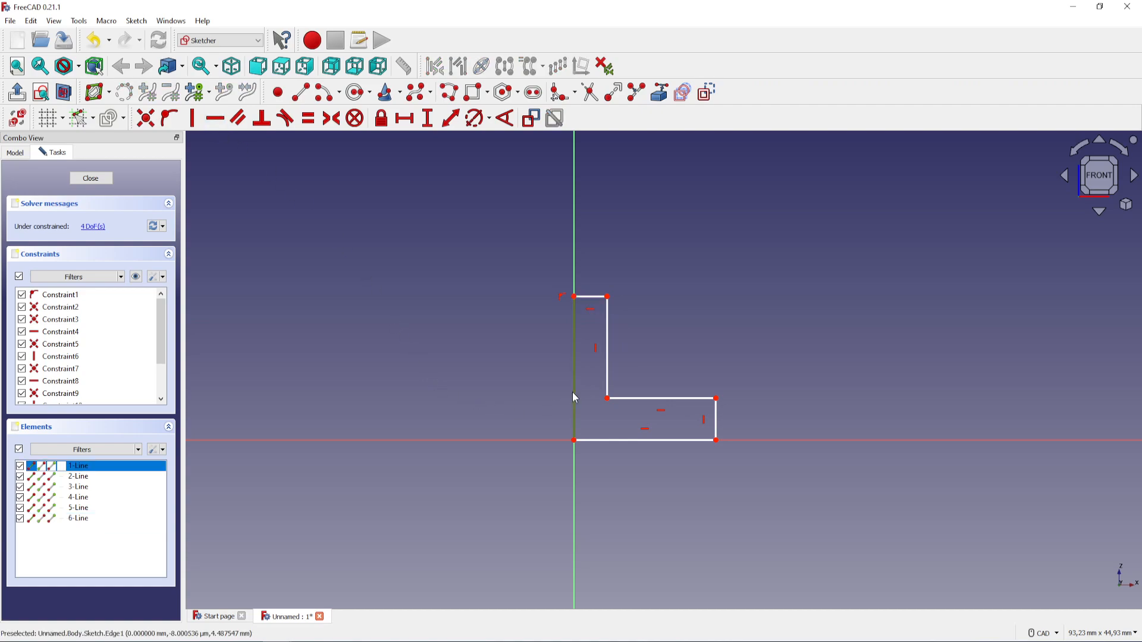
pyautogui.click(427, 119)
pyautogui.write('25')
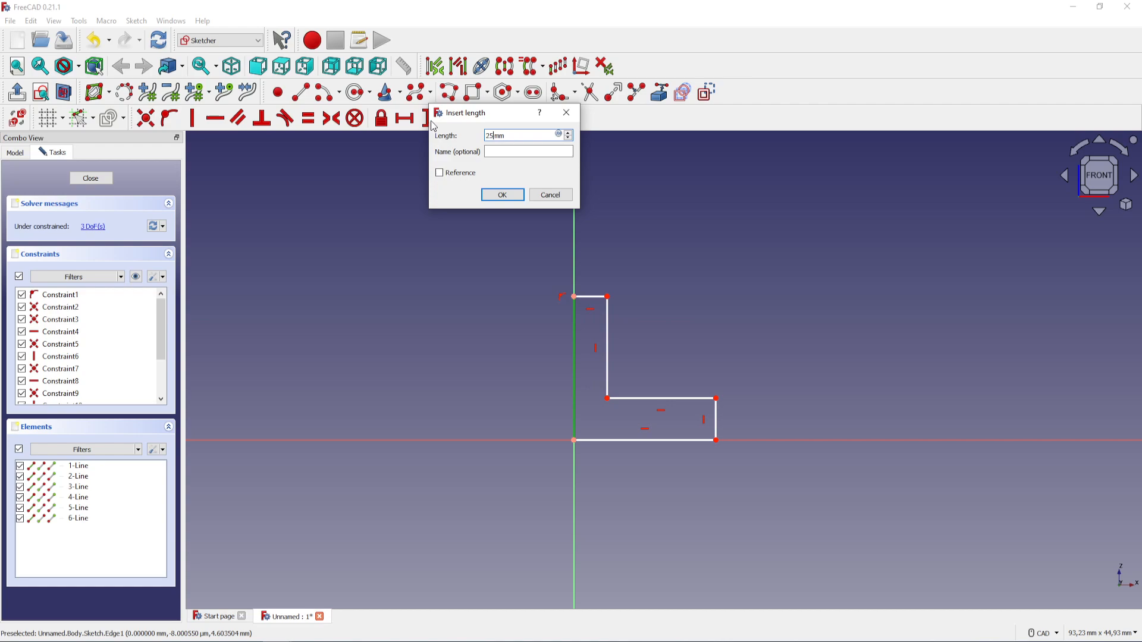
pyautogui.press('Return')
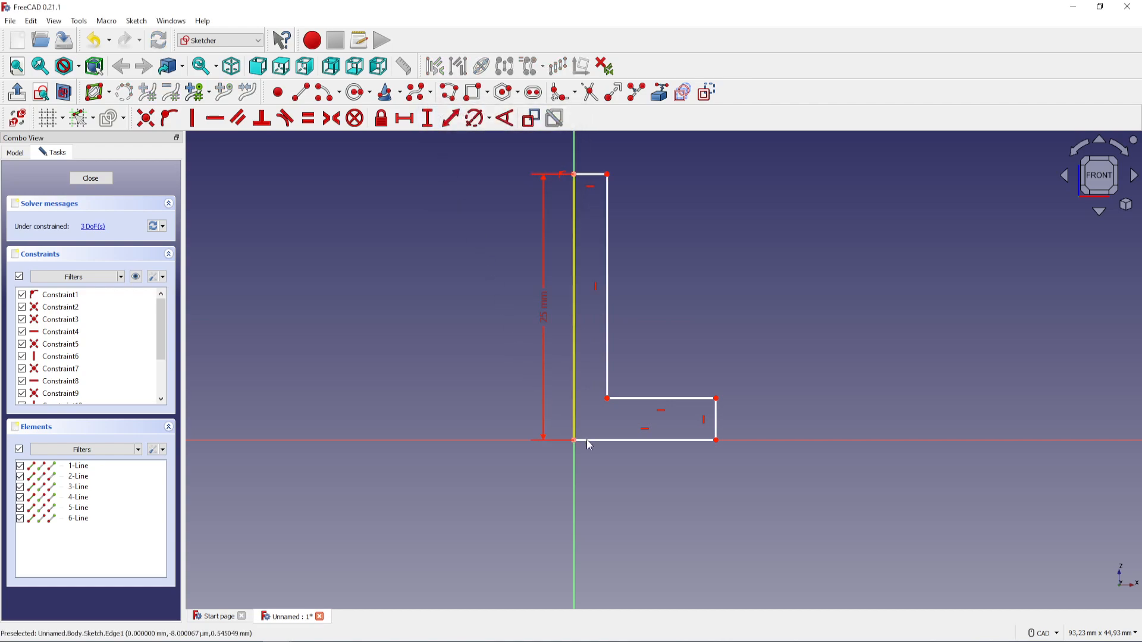
# Step: Constrain the bottom edge of the L profile to 18 mm long and place its dimension below the profile
pyautogui.click(598, 440)
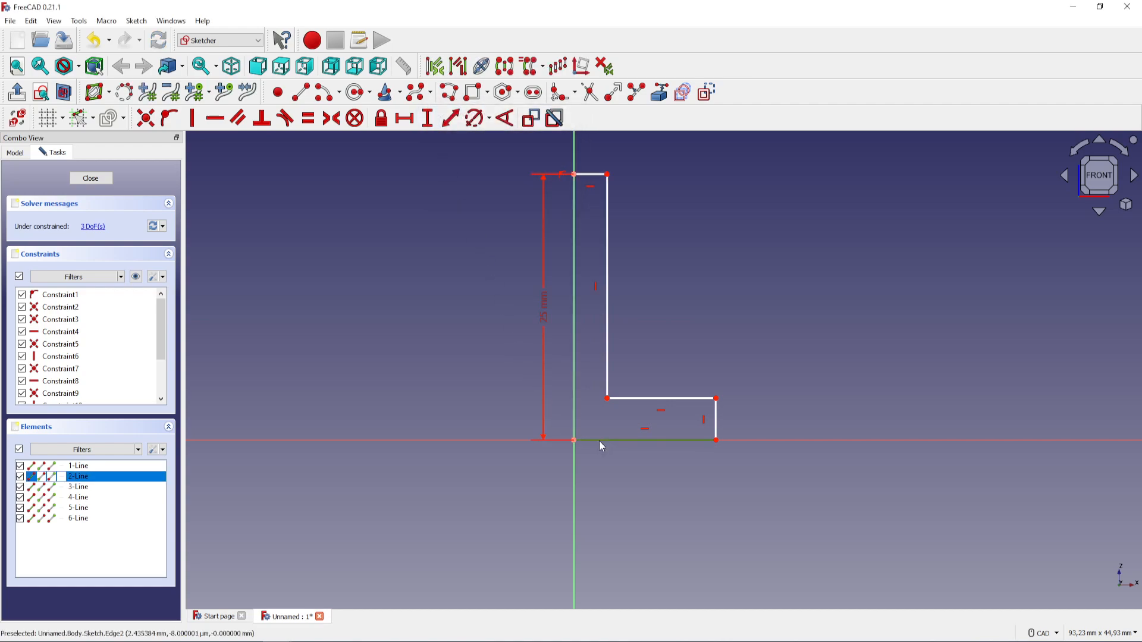
pyautogui.click(413, 121)
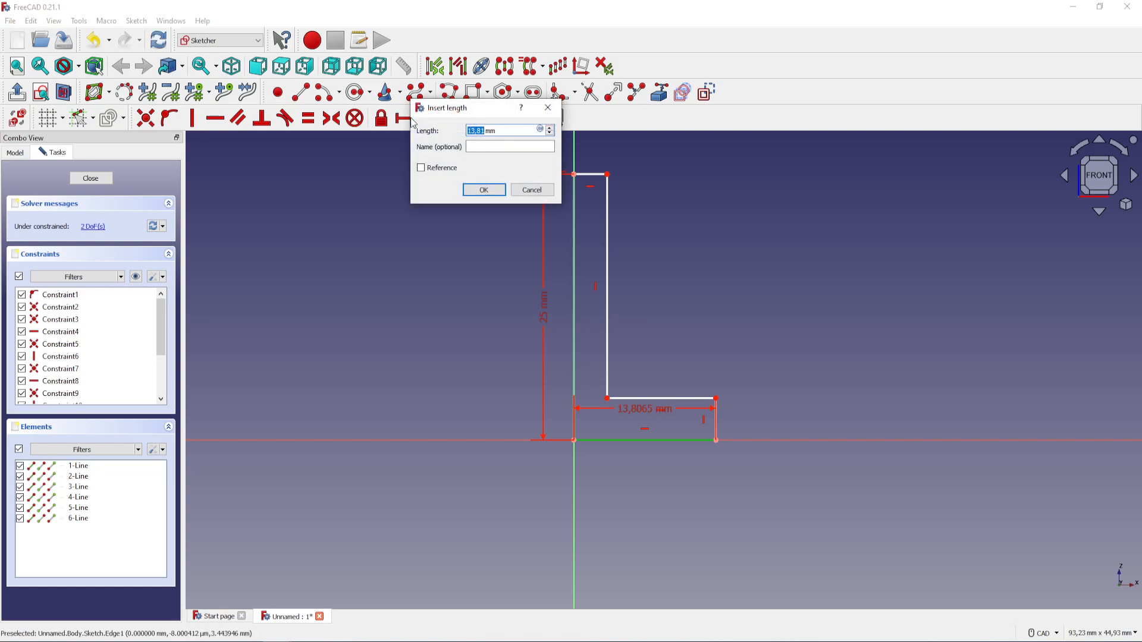
pyautogui.write('1')
pyautogui.press('Return')
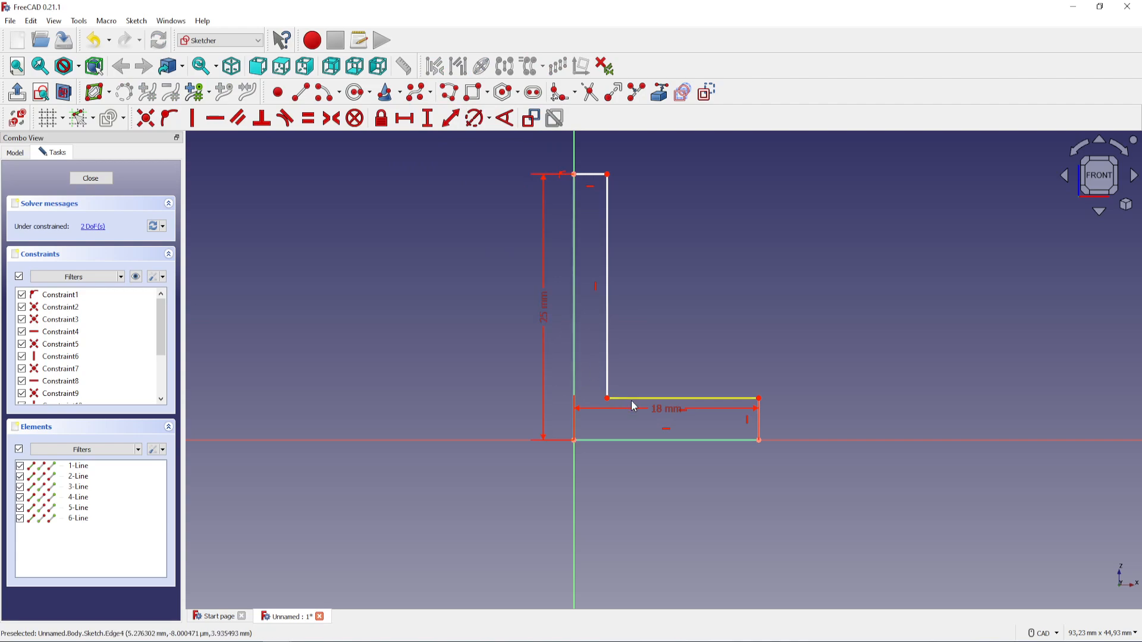
pyautogui.moveTo(654, 412); pyautogui.dragTo(655, 481)
# Step: Set the height of the horizontal leg's short end edge to 3 mm and move its dimension above the leg
pyautogui.click(759, 427)
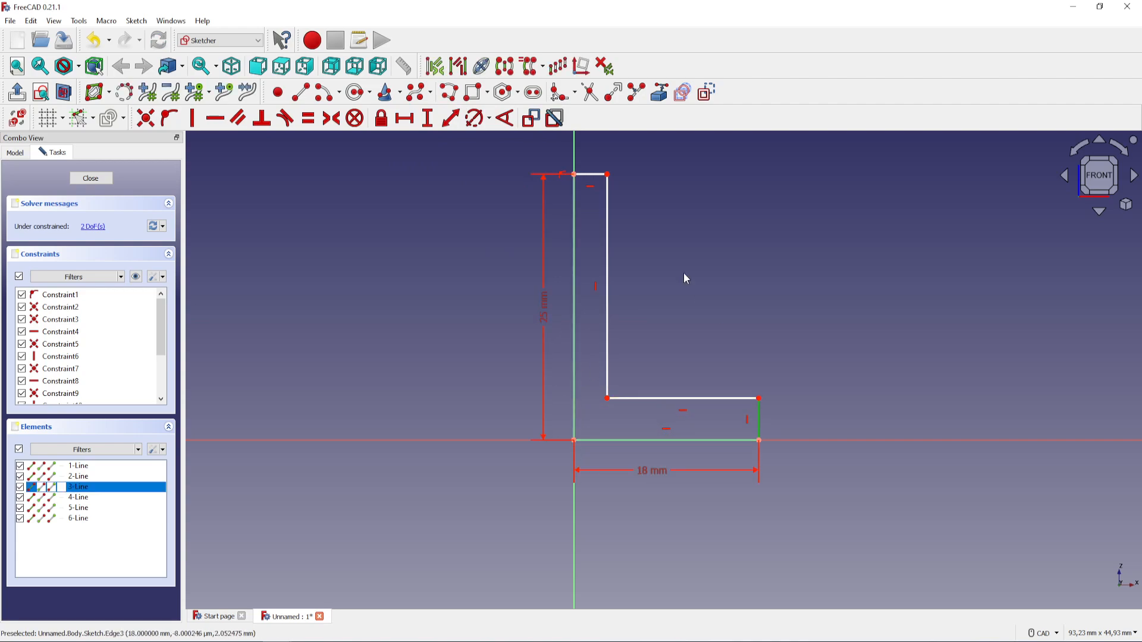
pyautogui.click(428, 118)
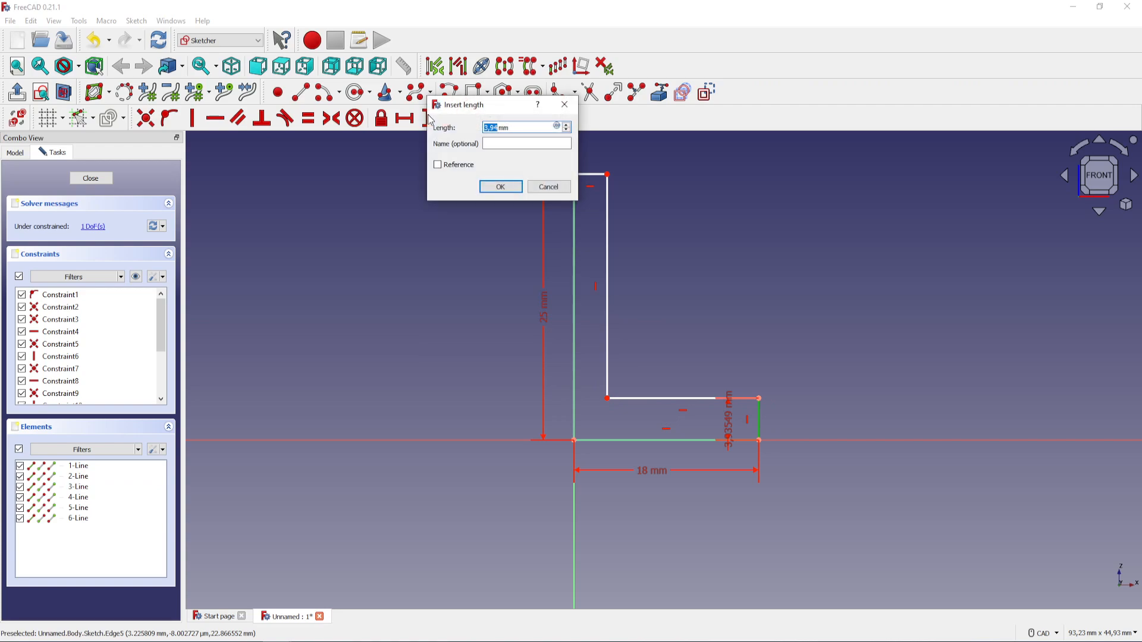
pyautogui.write('3')
pyautogui.press('Return')
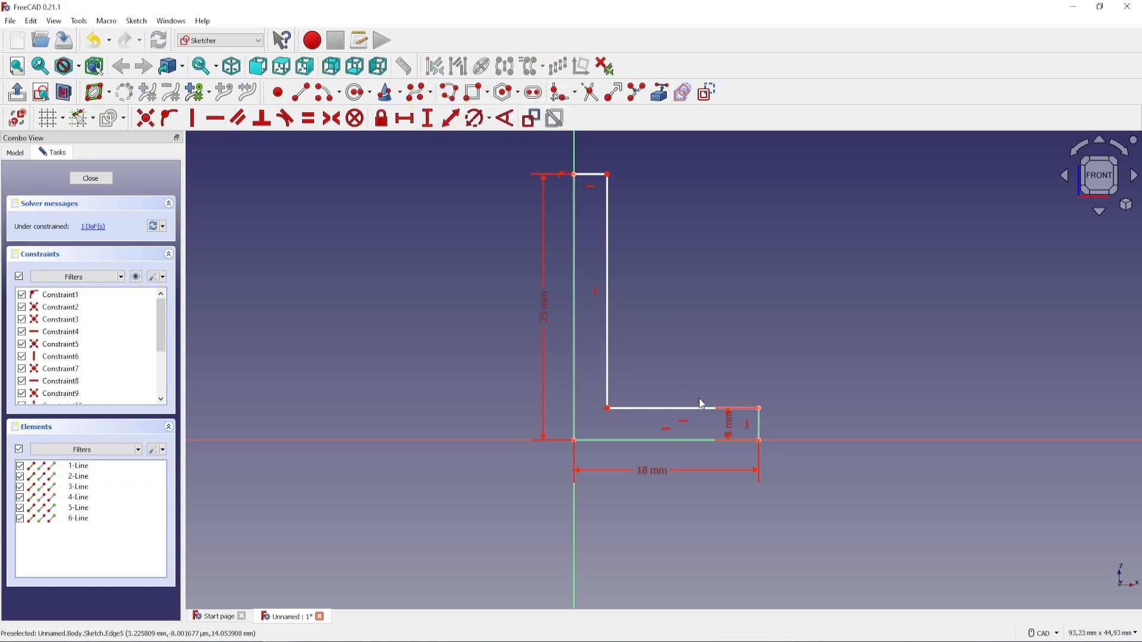
pyautogui.moveTo(743, 407); pyautogui.dragTo(747, 383)
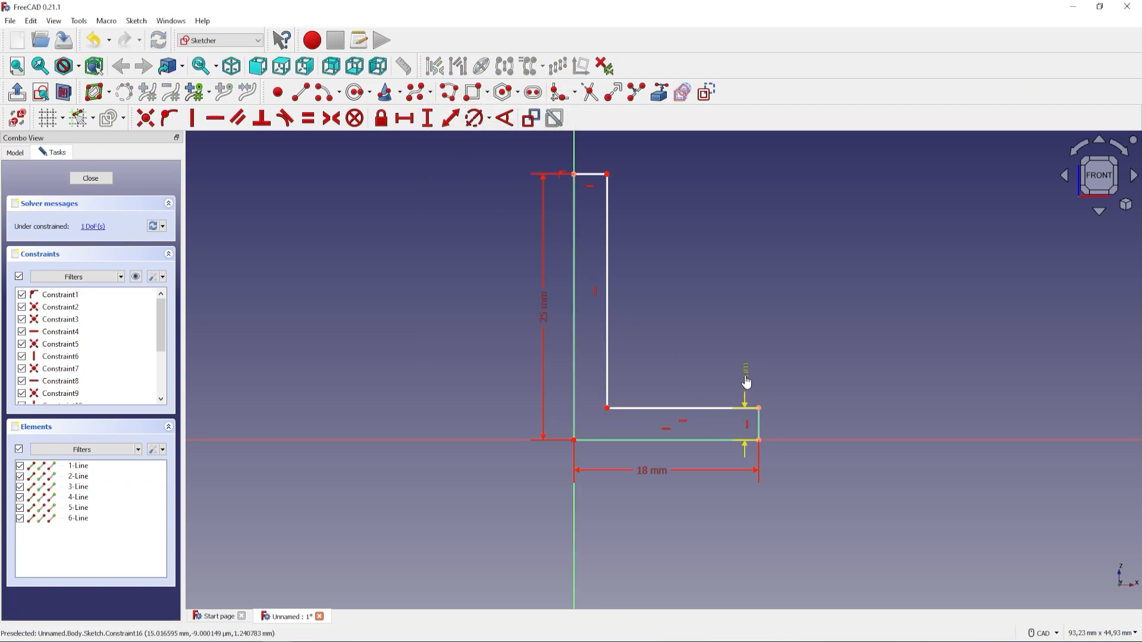
# Step: Set the width of the vertical leg's top edge to 3 mm and move its dimension beside the leg
pyautogui.click(586, 174)
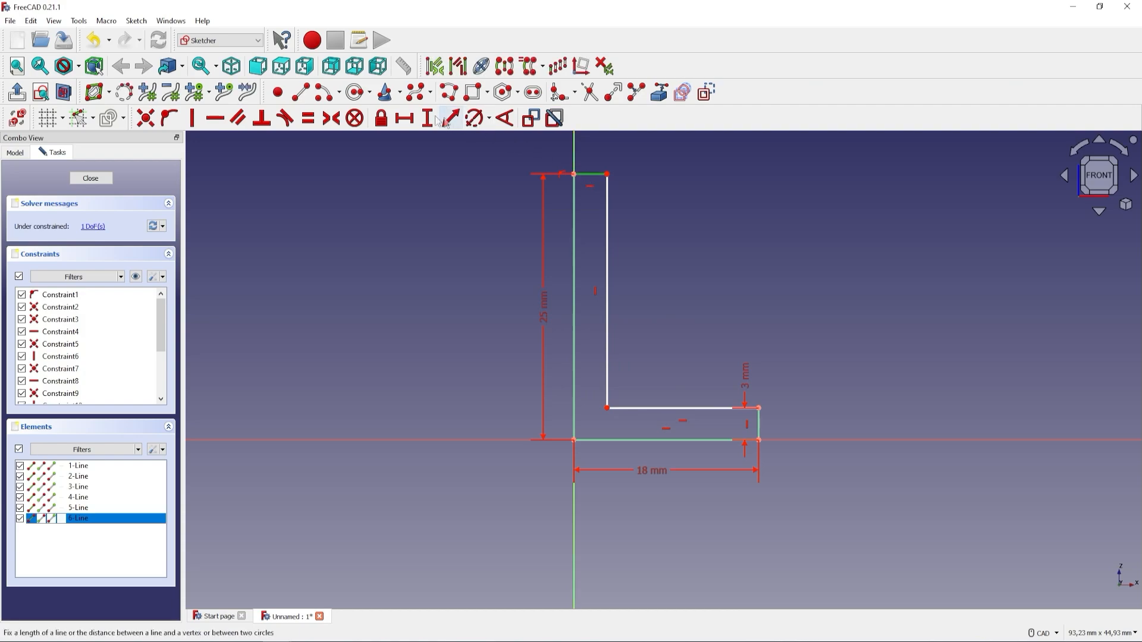
pyautogui.click(413, 122)
pyautogui.write('3')
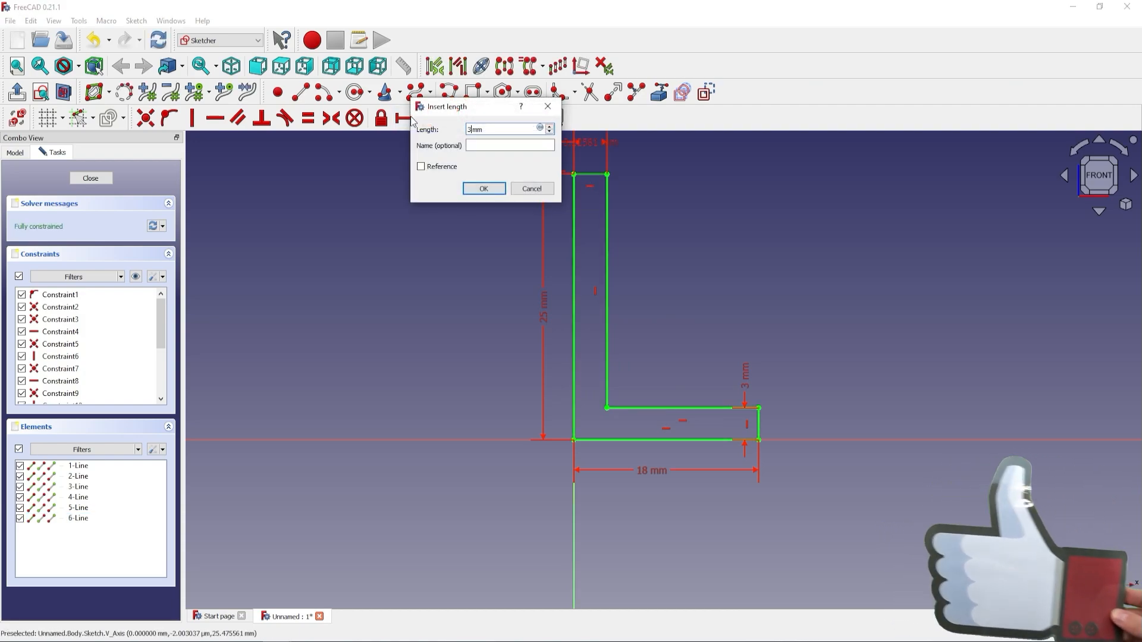
pyautogui.press('Return')
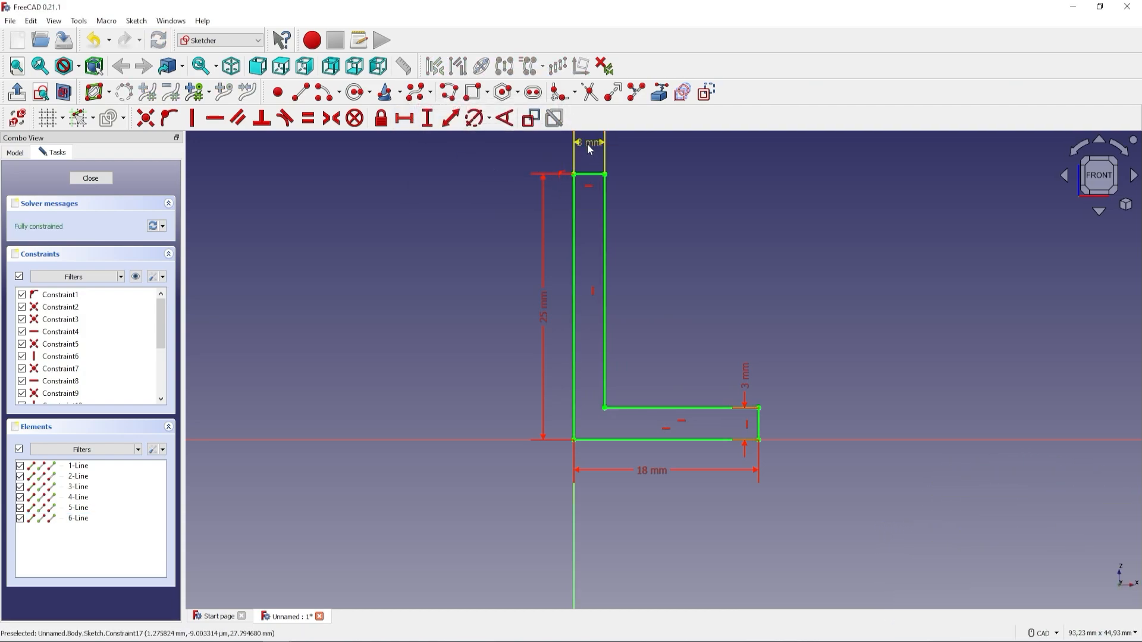
pyautogui.moveTo(591, 147); pyautogui.dragTo(638, 166)
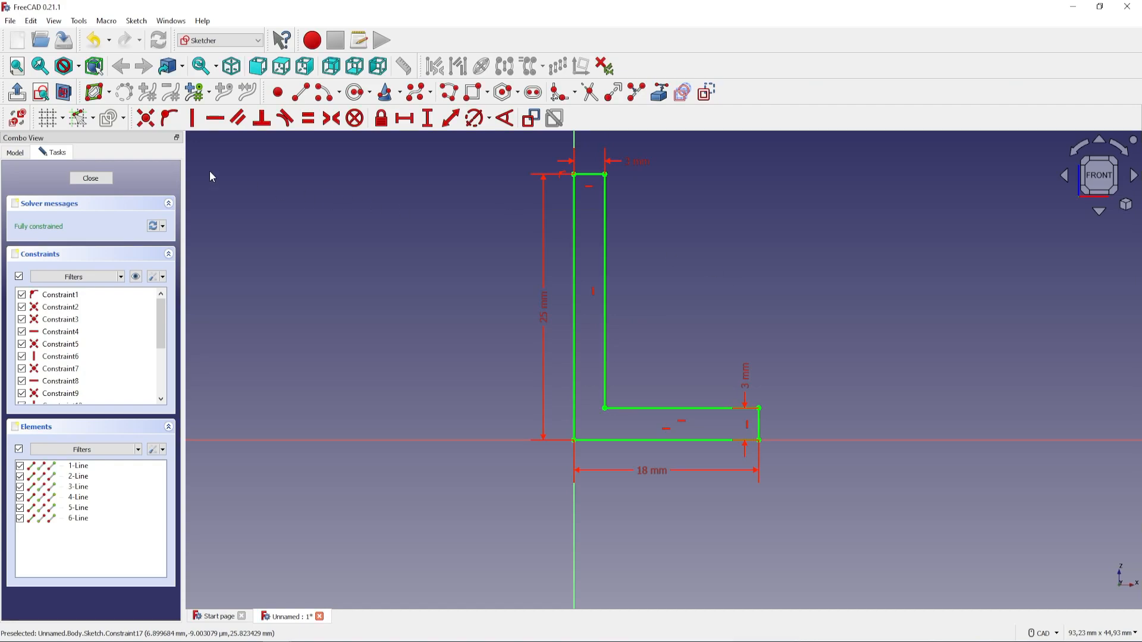
# Step: Close the sketch and pad the L profile to a length of 67 mm
pyautogui.click(101, 181)
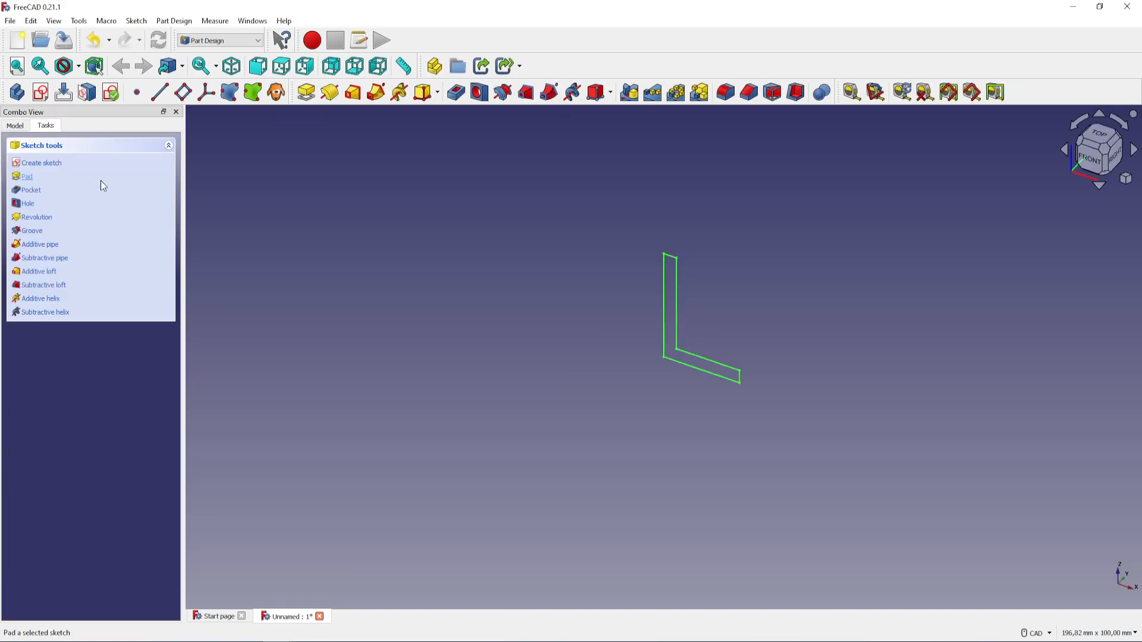
pyautogui.click(306, 93)
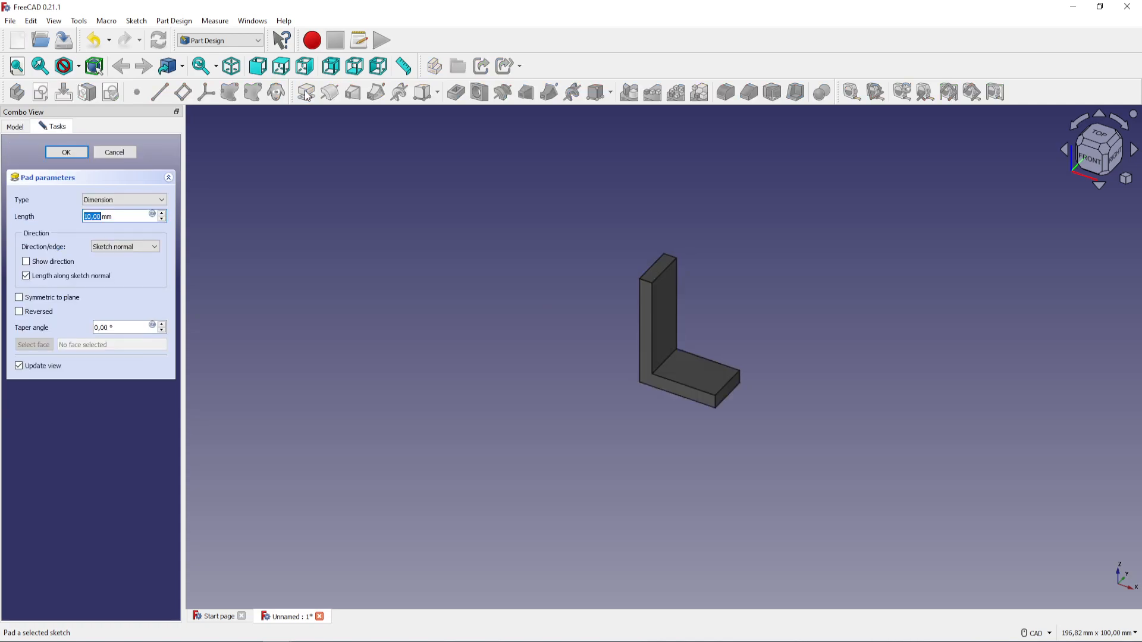
pyautogui.write('67')
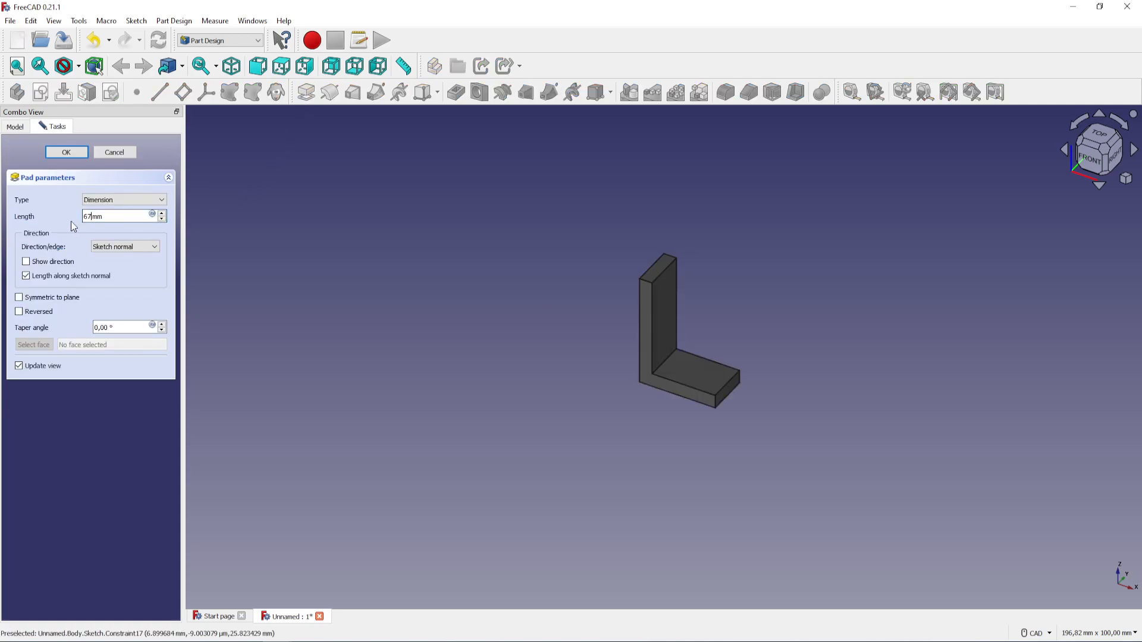
pyautogui.click(67, 152)
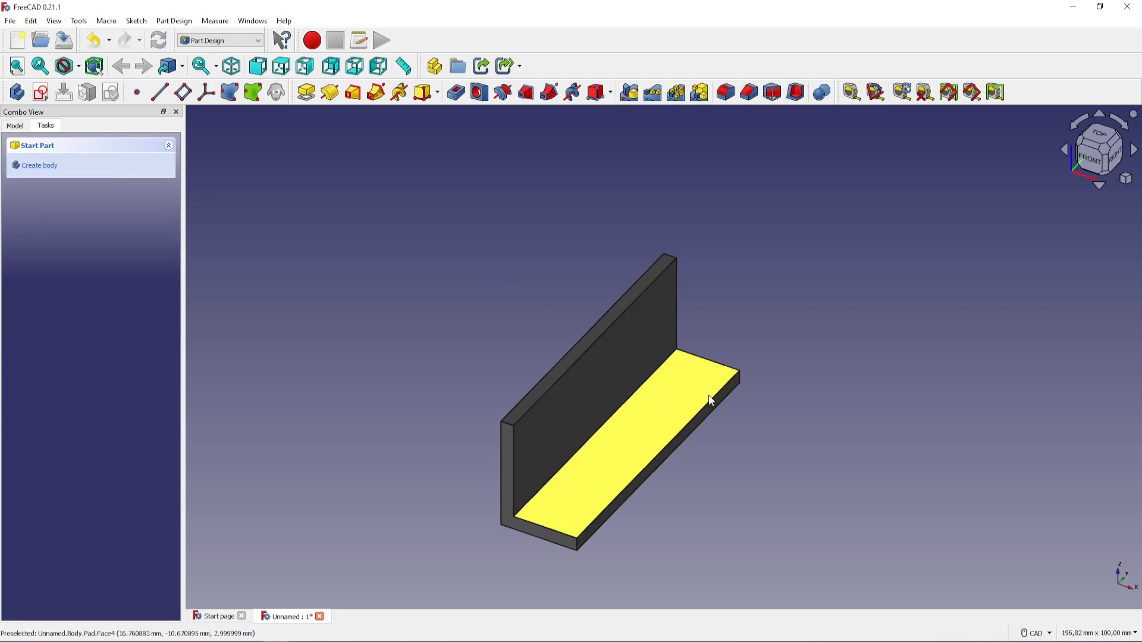
# Step: Create a sketch on the upper face of the horizontal leg and draw a circle inside that face, toward the end nearest the origin
pyautogui.click(664, 407)
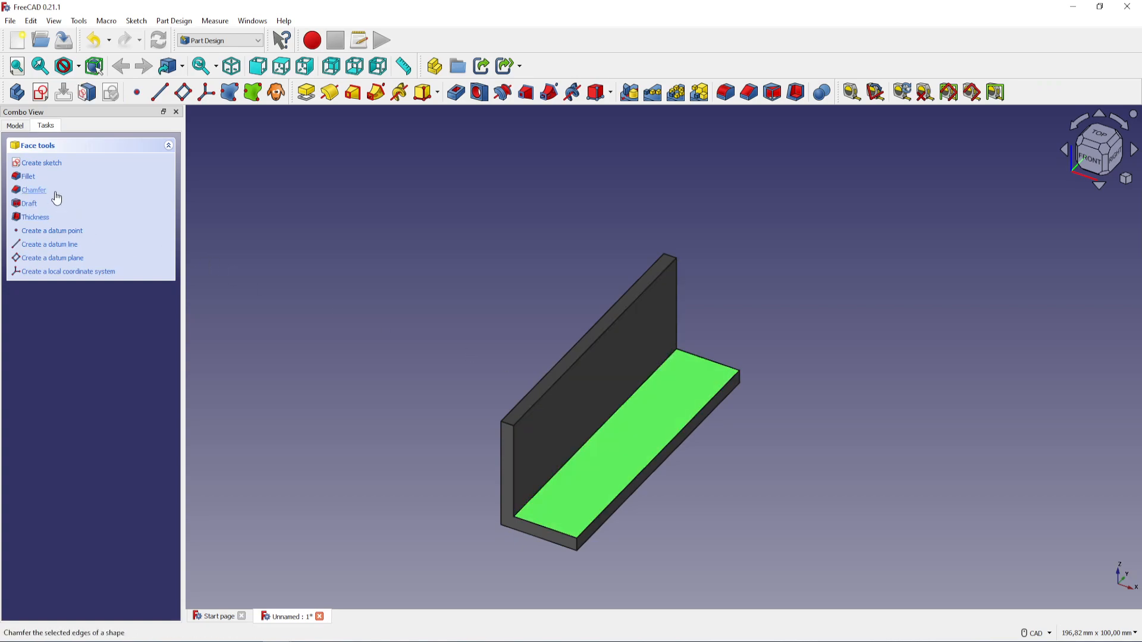
pyautogui.click(57, 163)
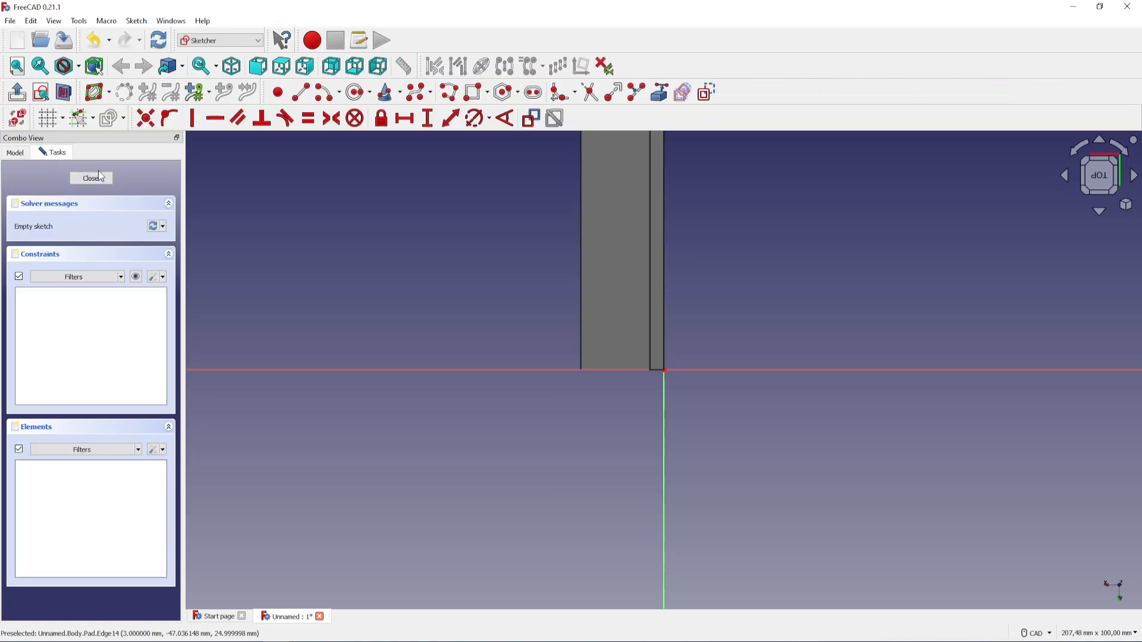
pyautogui.click(1127, 152)
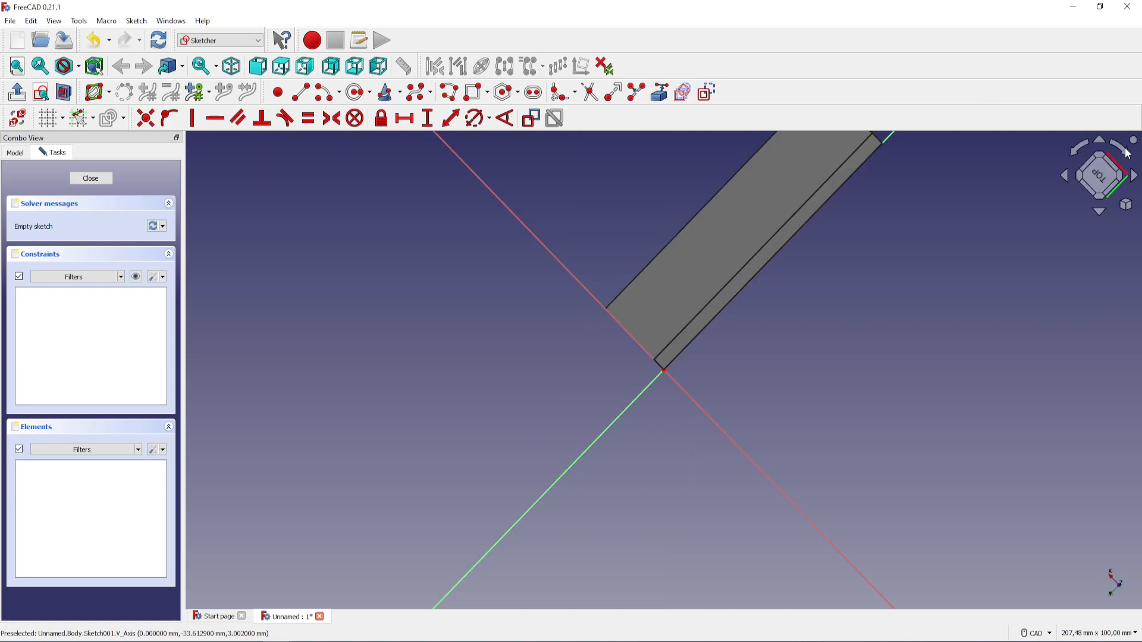
pyautogui.click(1127, 152)
pyautogui.click(1127, 153)
pyautogui.click(1127, 152)
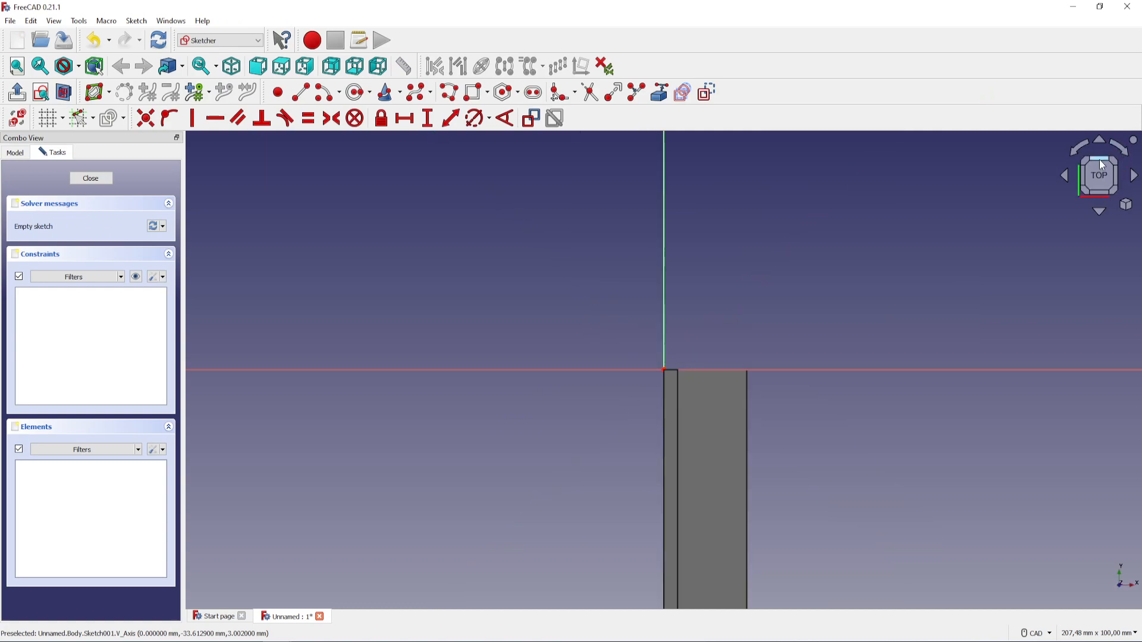
pyautogui.moveTo(858, 463)
pyautogui.mouseDown(button='middle')
pyautogui.moveTo(853, 315)
pyautogui.moveTo(820, 304)
pyautogui.mouseUp(button='middle')
pyautogui.scroll(1, 797, 322)
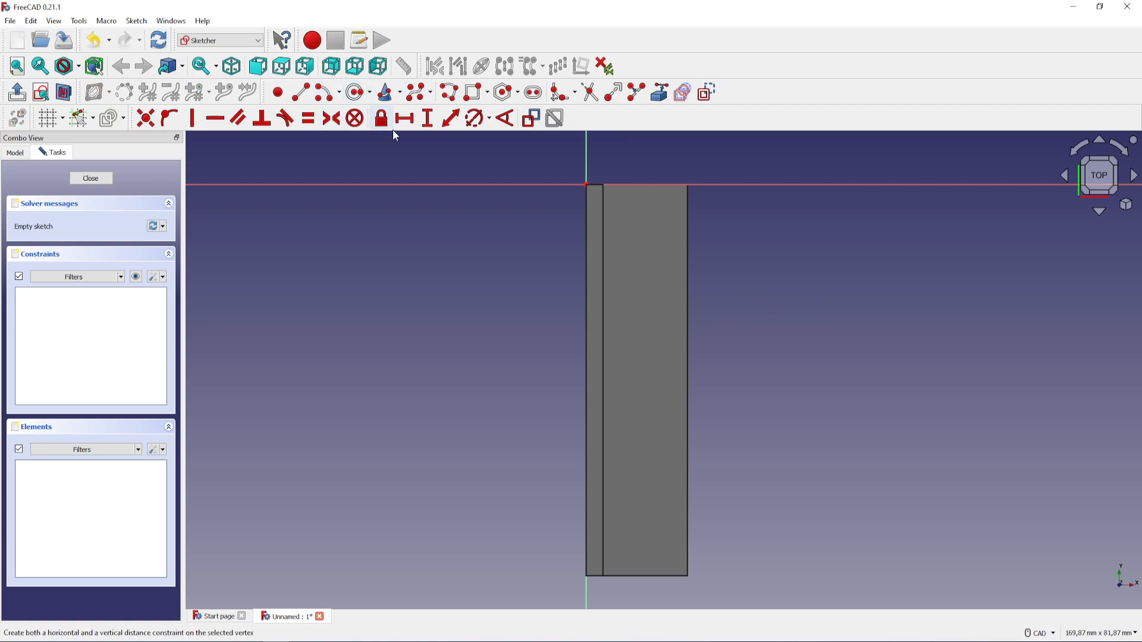
pyautogui.press('g')
pyautogui.press('c')
pyautogui.click(637, 259)
pyautogui.click(651, 272)
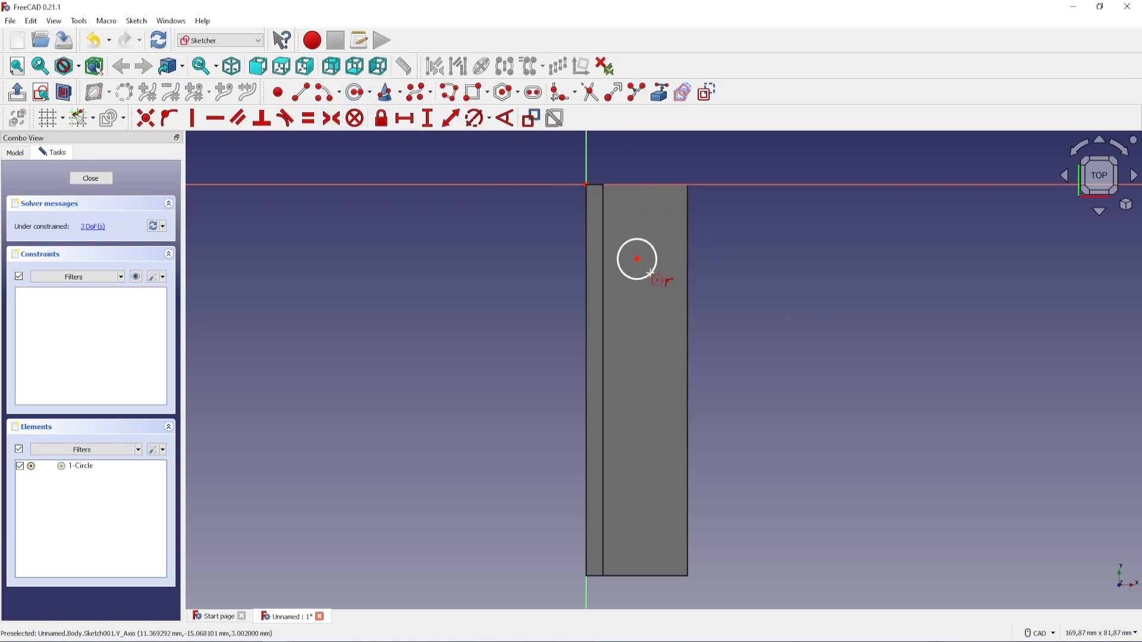
# Step: Draw a second circle of about 3.5 mm radius on the face, toward the end farthest from the origin
pyautogui.click(630, 473)
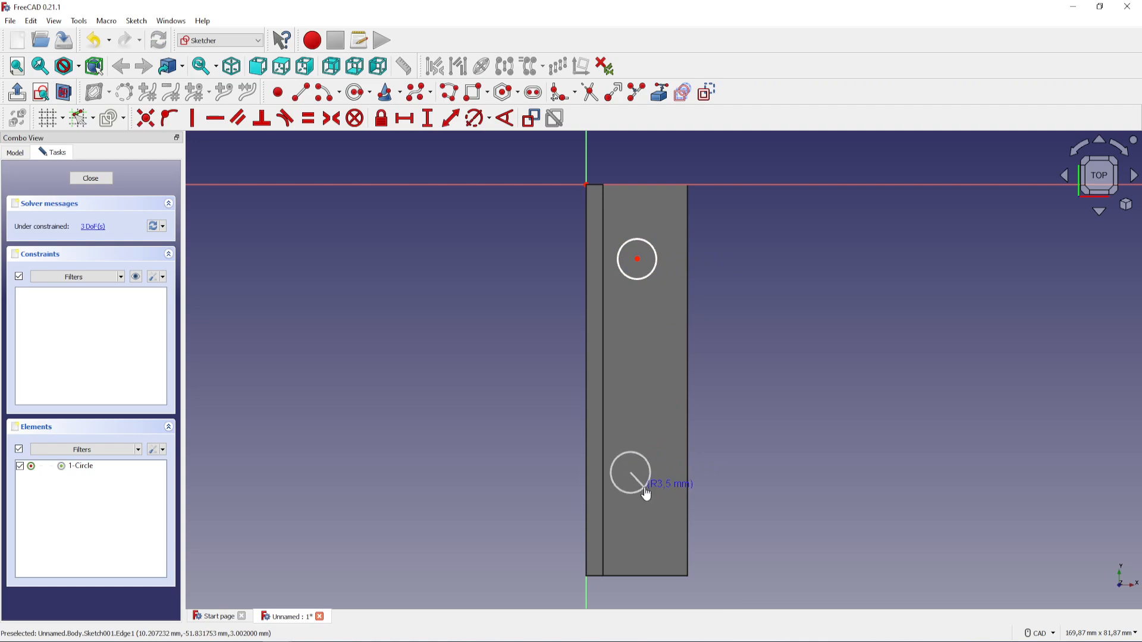
pyautogui.click(646, 493)
pyautogui.press('Escape')
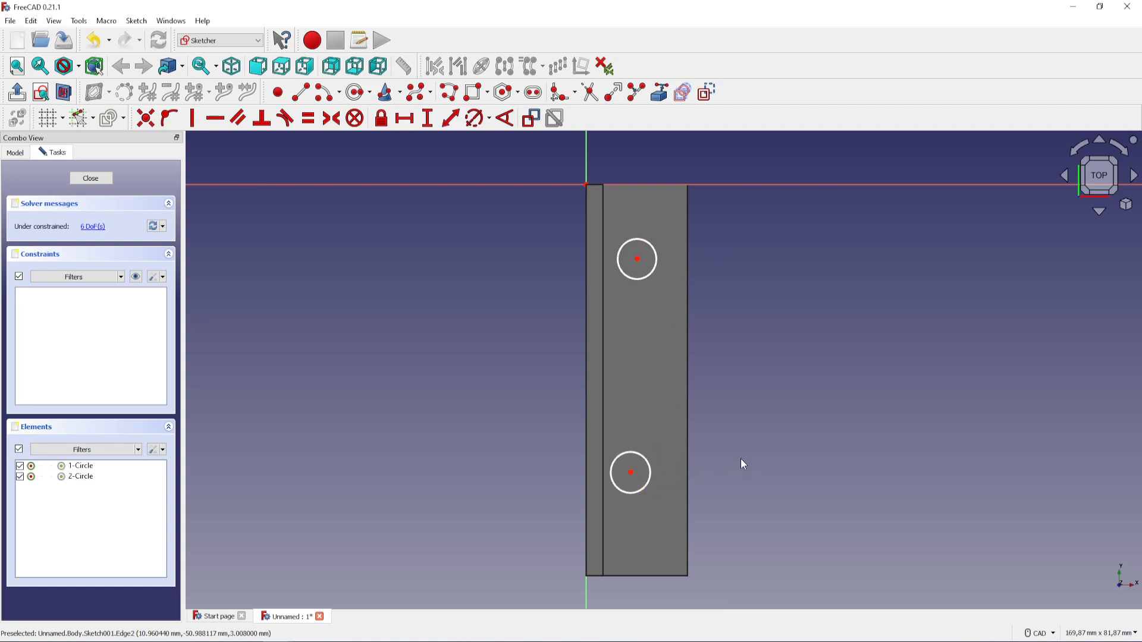
# Step: Constrain both circles to an equal diameter of 3 mm and move the diameter dimension outside the part
pyautogui.click(640, 454)
pyautogui.click(638, 281)
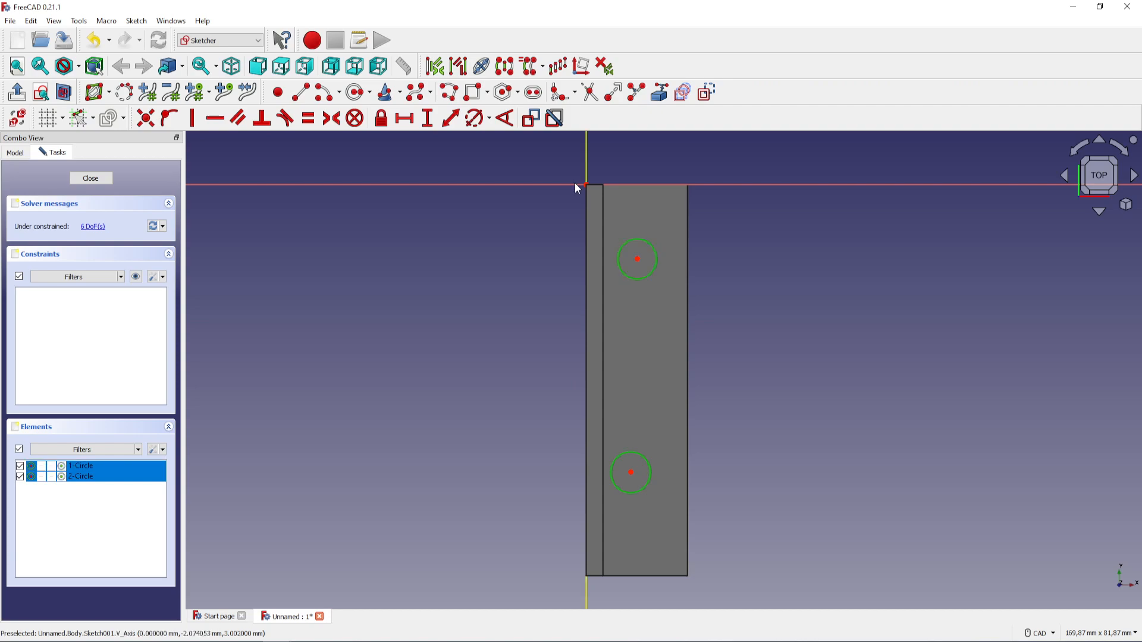
pyautogui.click(474, 118)
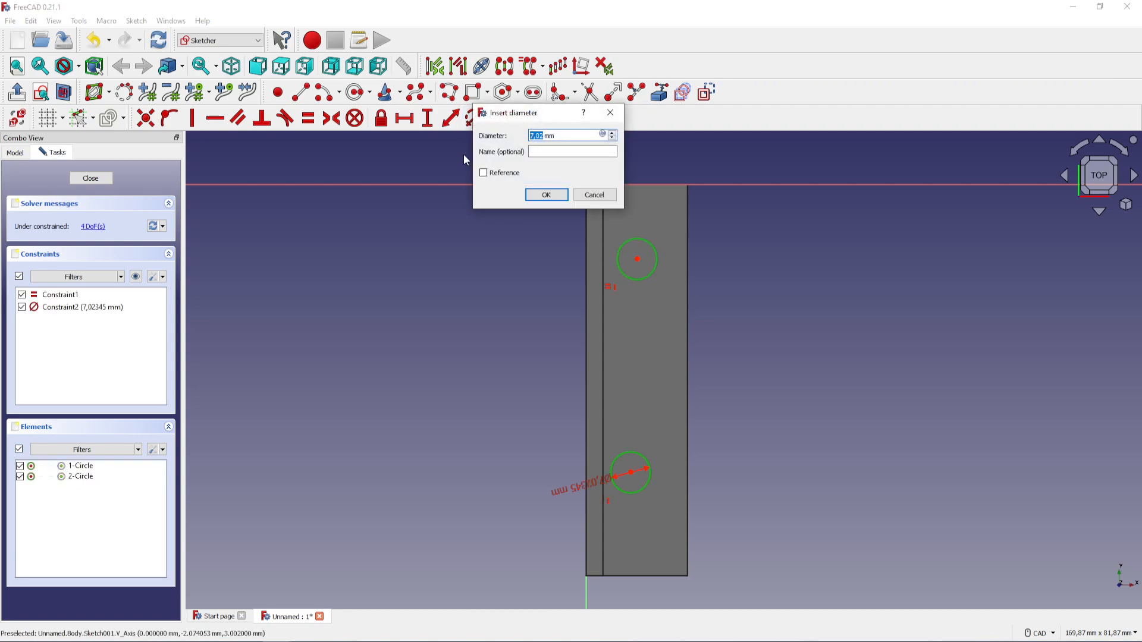
pyautogui.write('3')
pyautogui.press('Return')
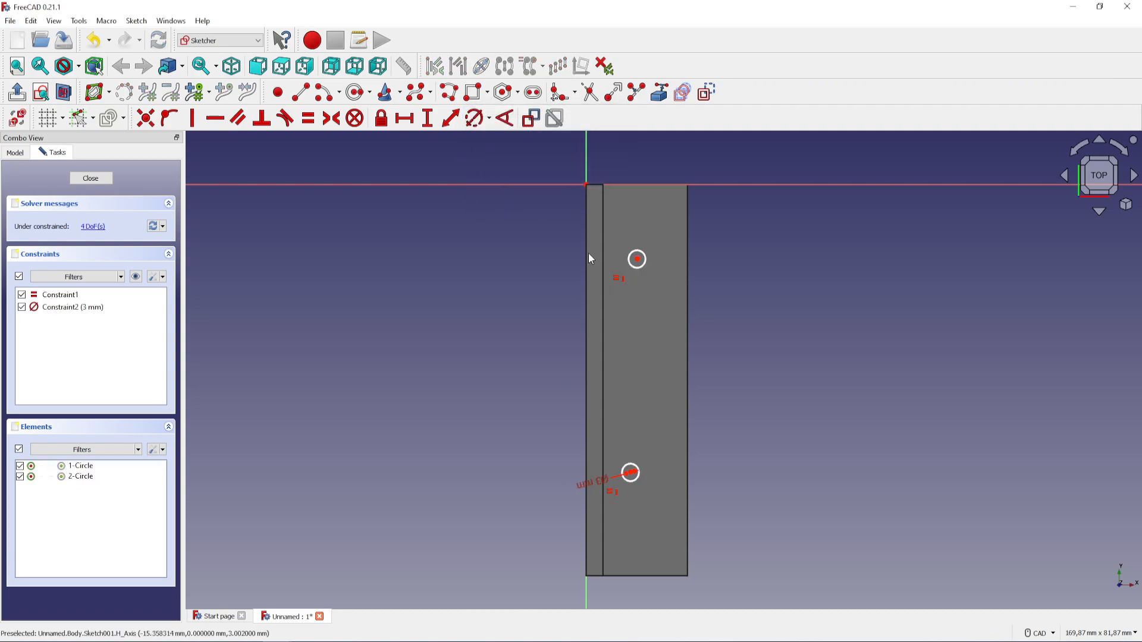
pyautogui.scroll(1, 667, 316)
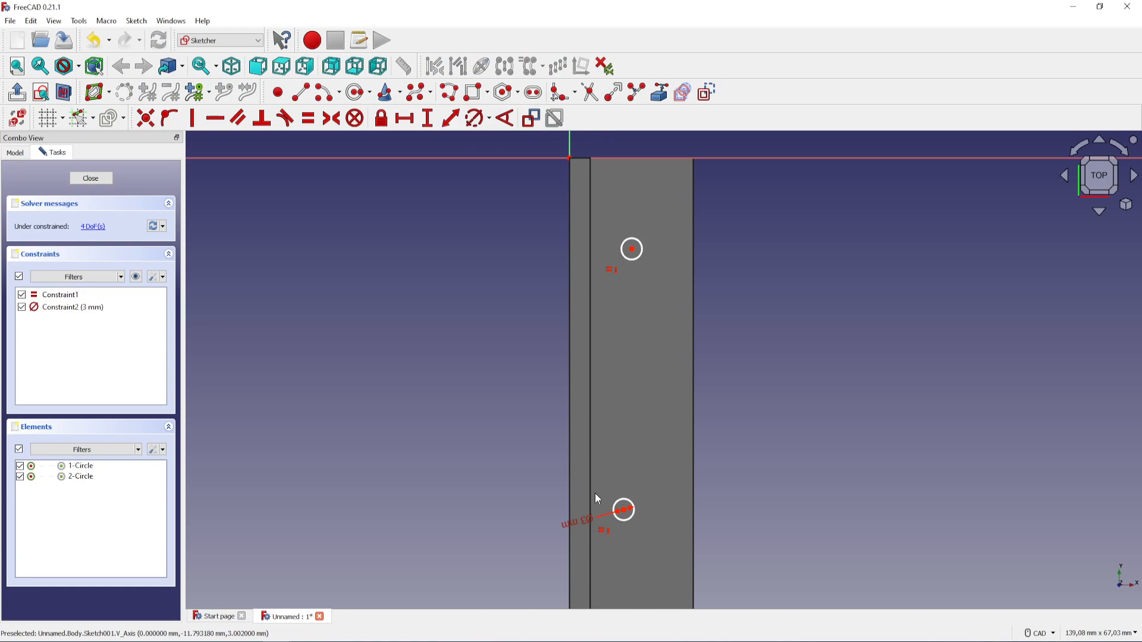
pyautogui.moveTo(582, 517); pyautogui.dragTo(739, 445)
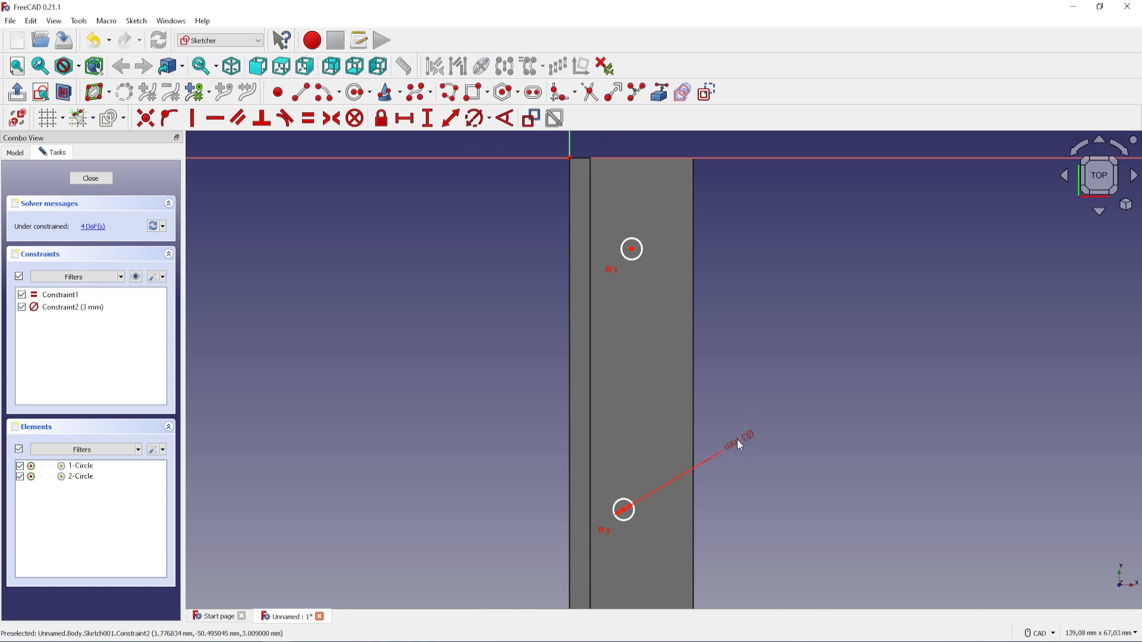
# Step: Place one point on each circle's circumference, on the side facing the nearest short end of the leg
pyautogui.click(277, 93)
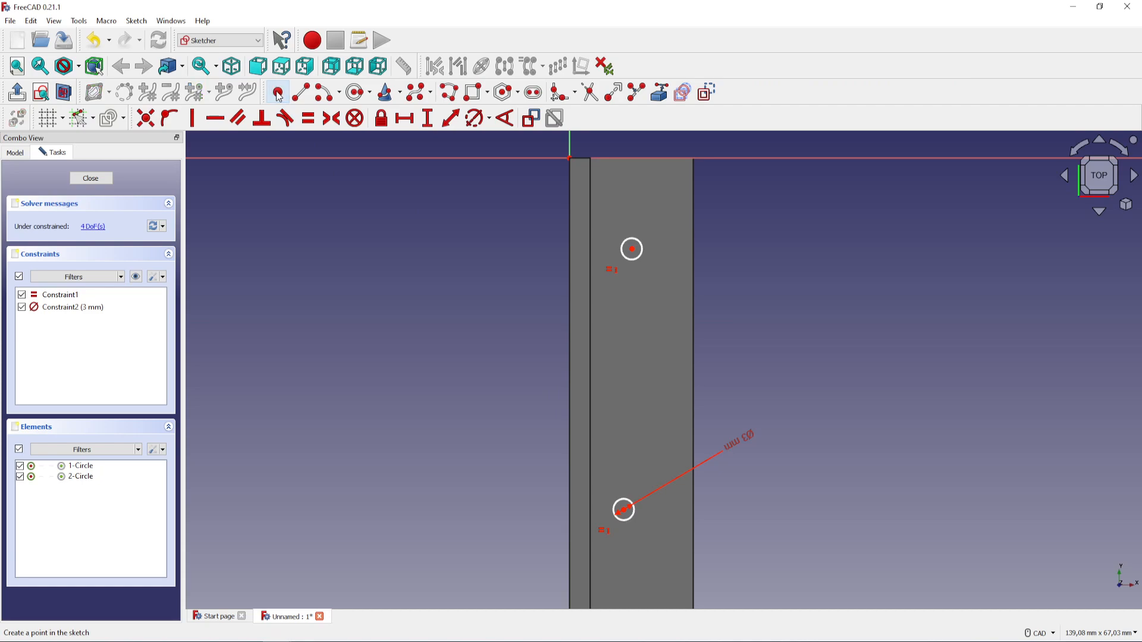
pyautogui.click(631, 238)
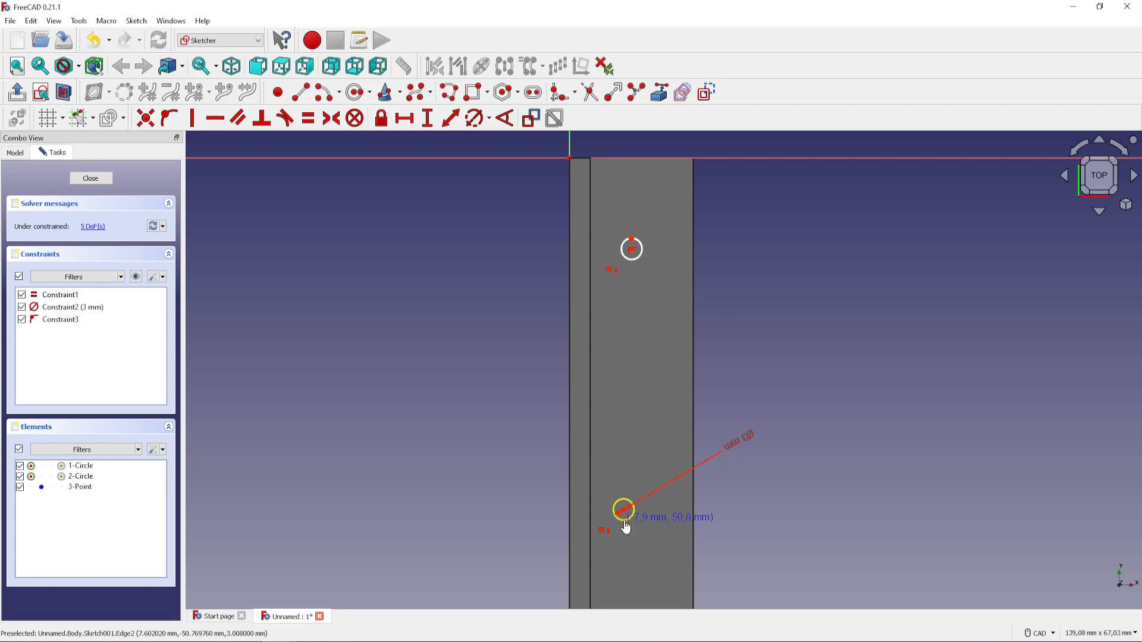
pyautogui.click(625, 521)
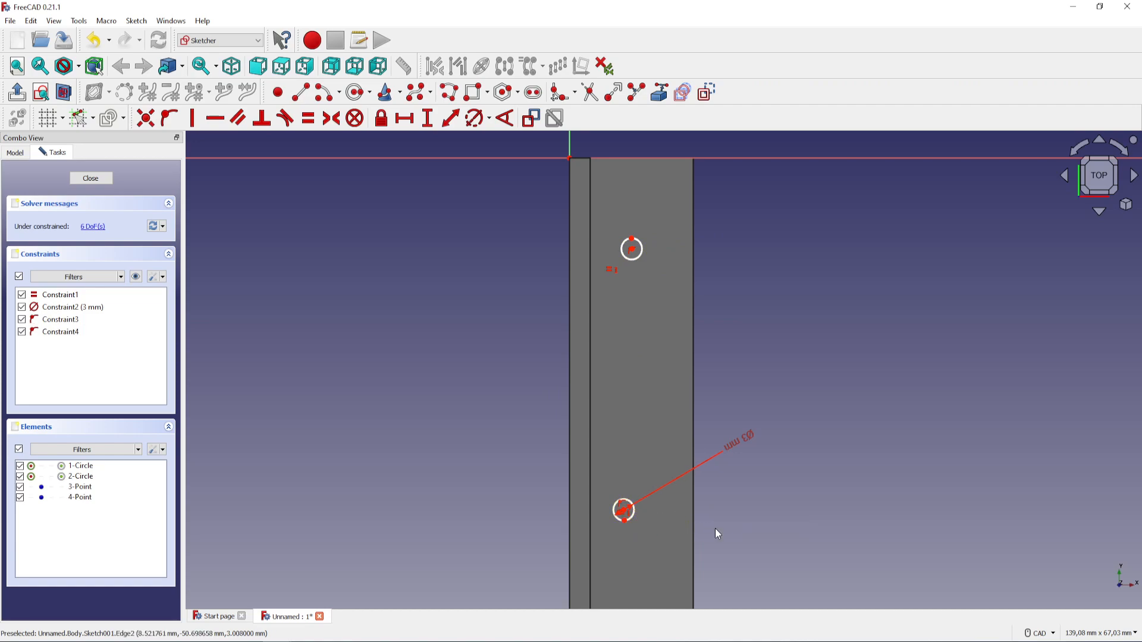
# Step: Align both circle centres and their circumference points vertically and shift the aligned circles slightly toward the leg's free long edge
pyautogui.click(624, 522)
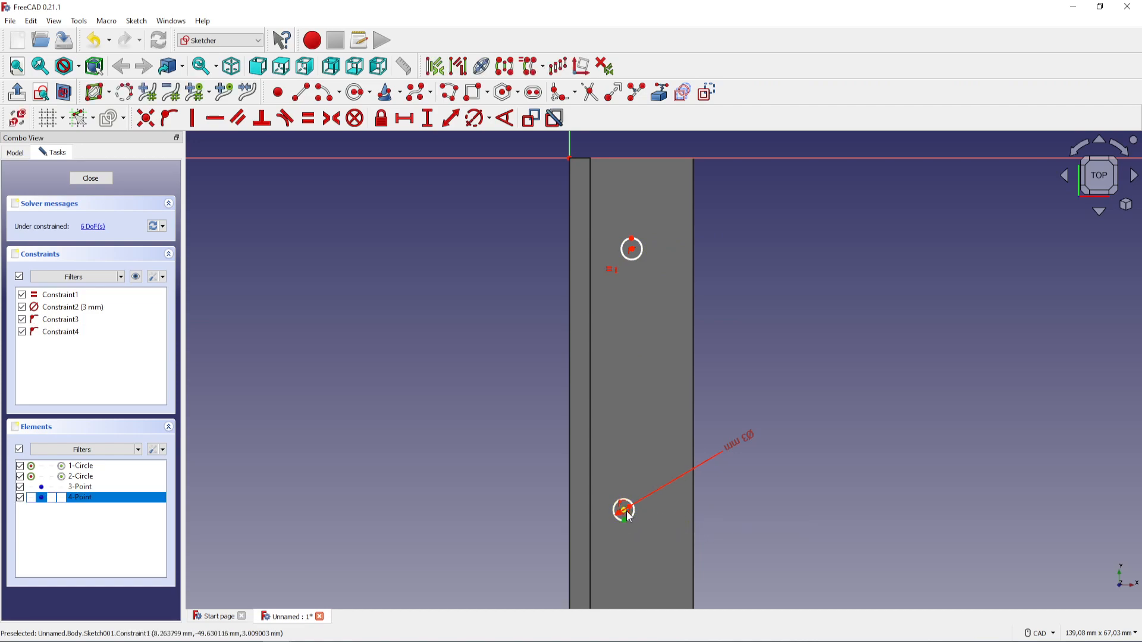
pyautogui.click(625, 509)
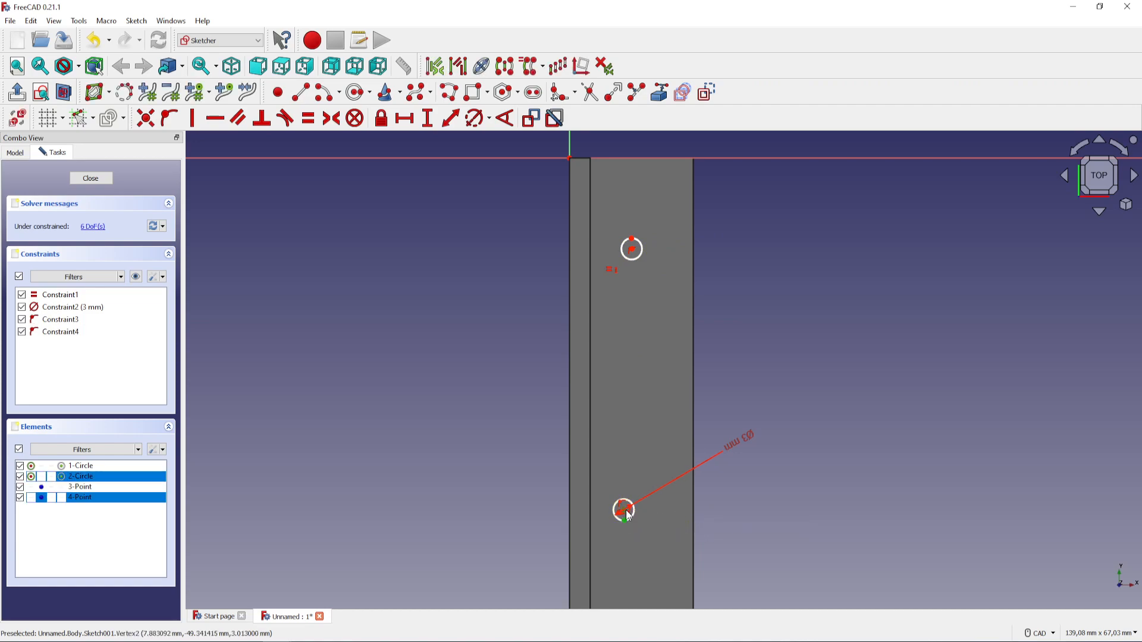
pyautogui.click(632, 248)
pyautogui.click(631, 240)
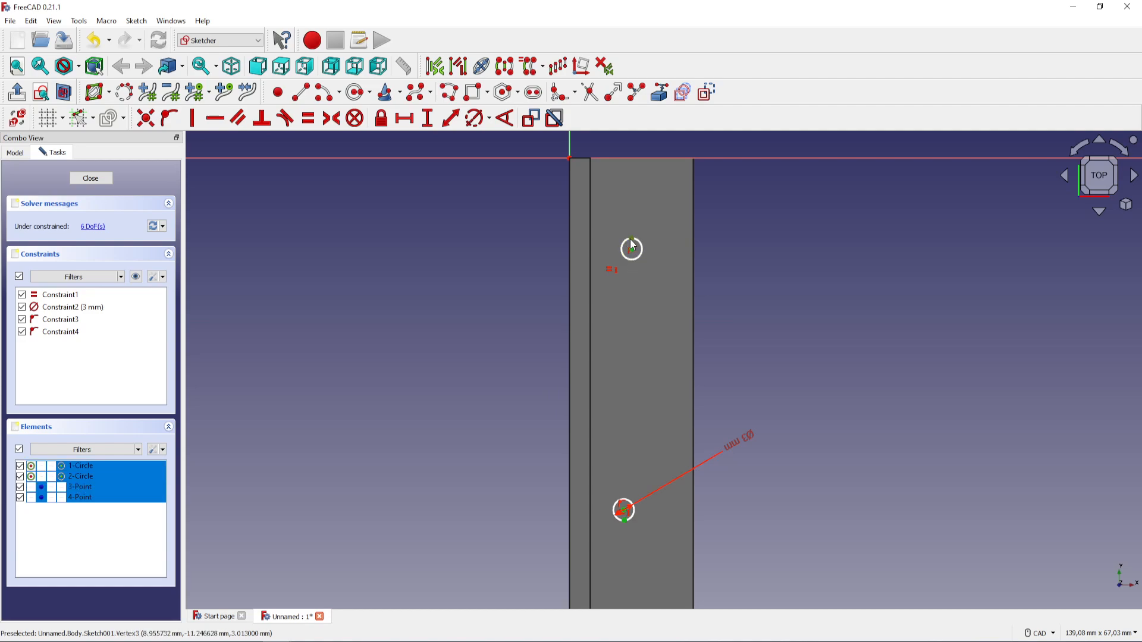
pyautogui.click(193, 118)
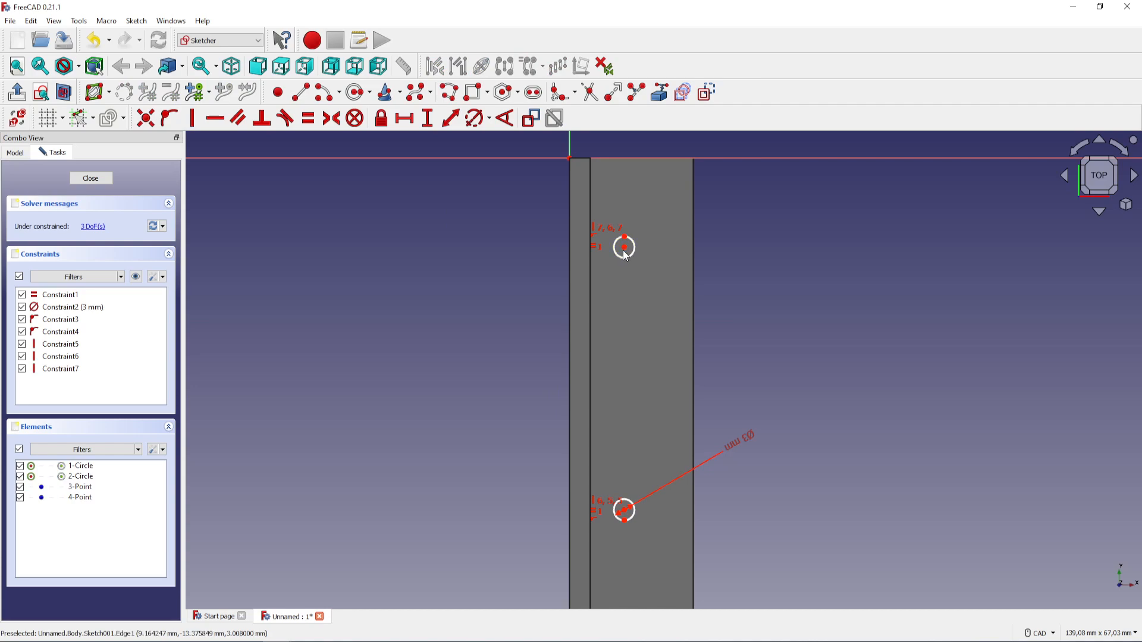
pyautogui.moveTo(625, 255)
pyautogui.mouseDown()
pyautogui.moveTo(644, 253)
pyautogui.moveTo(626, 264)
pyautogui.moveTo(632, 283)
pyautogui.moveTo(644, 255)
pyautogui.mouseUp()
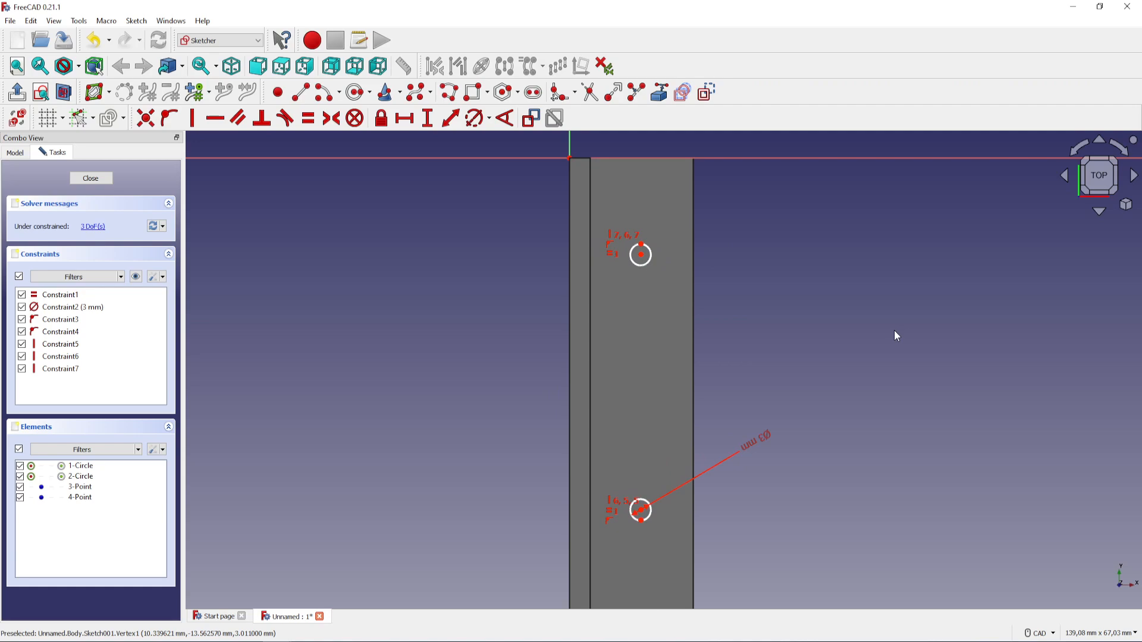
# Step: Set the vertical distance between the two outer circumference points to 37 mm and adjust the circles' position slightly
pyautogui.click(642, 245)
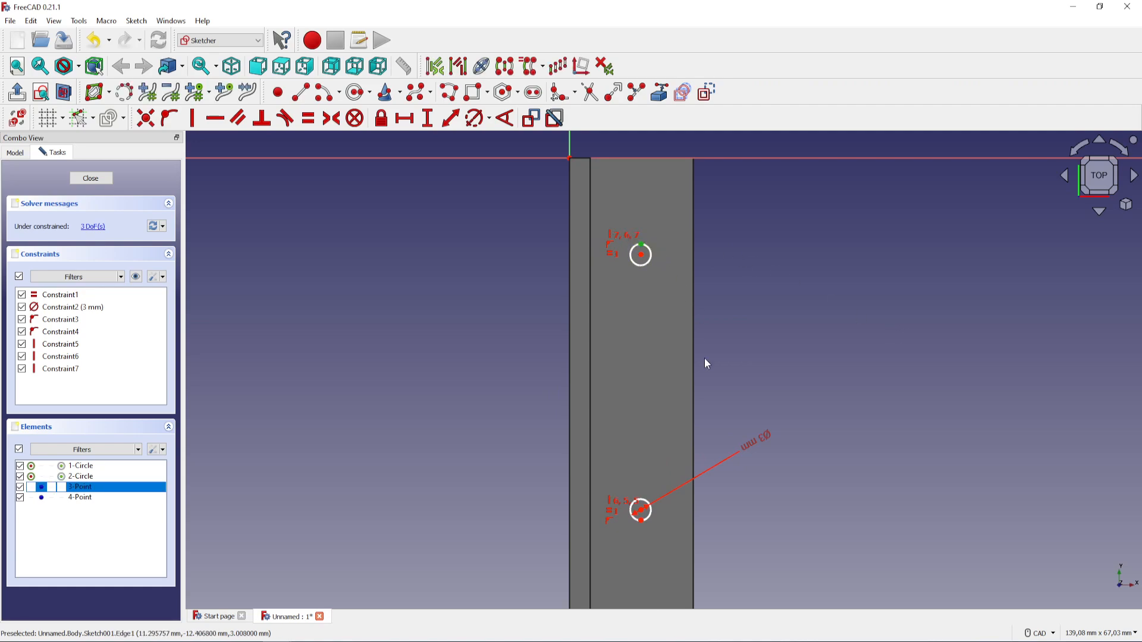
pyautogui.click(641, 521)
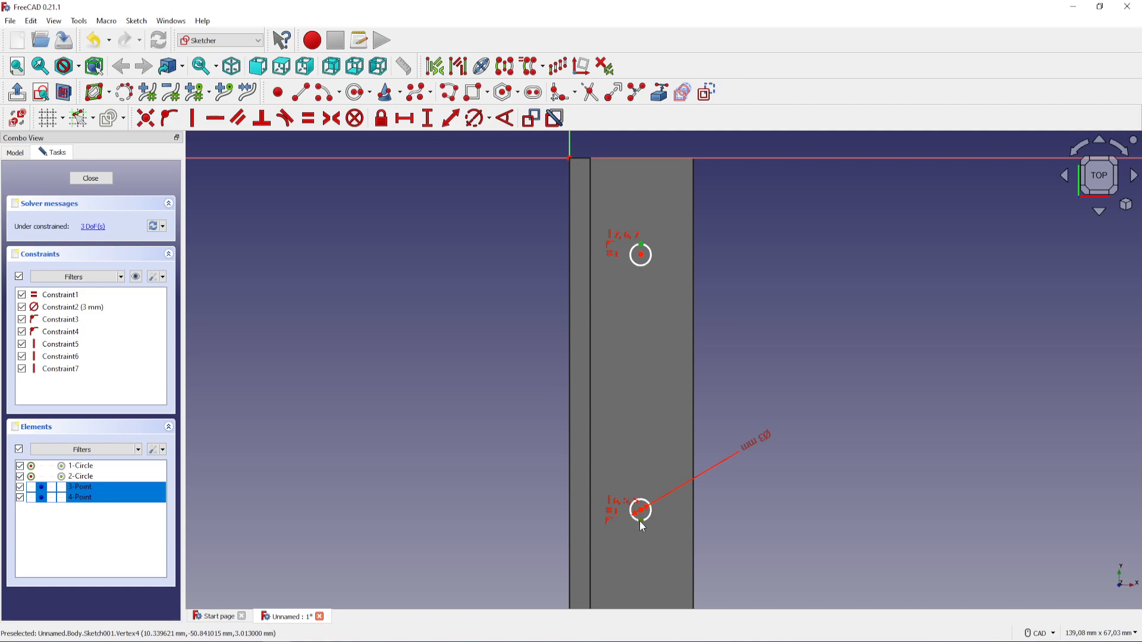
pyautogui.click(428, 118)
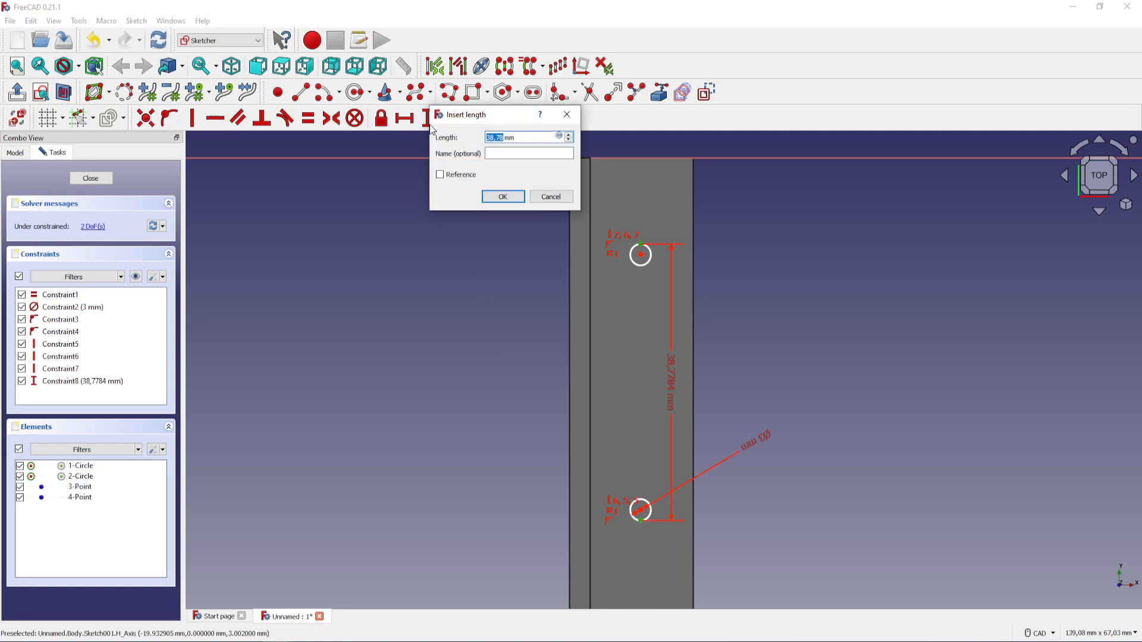
pyautogui.write('3')
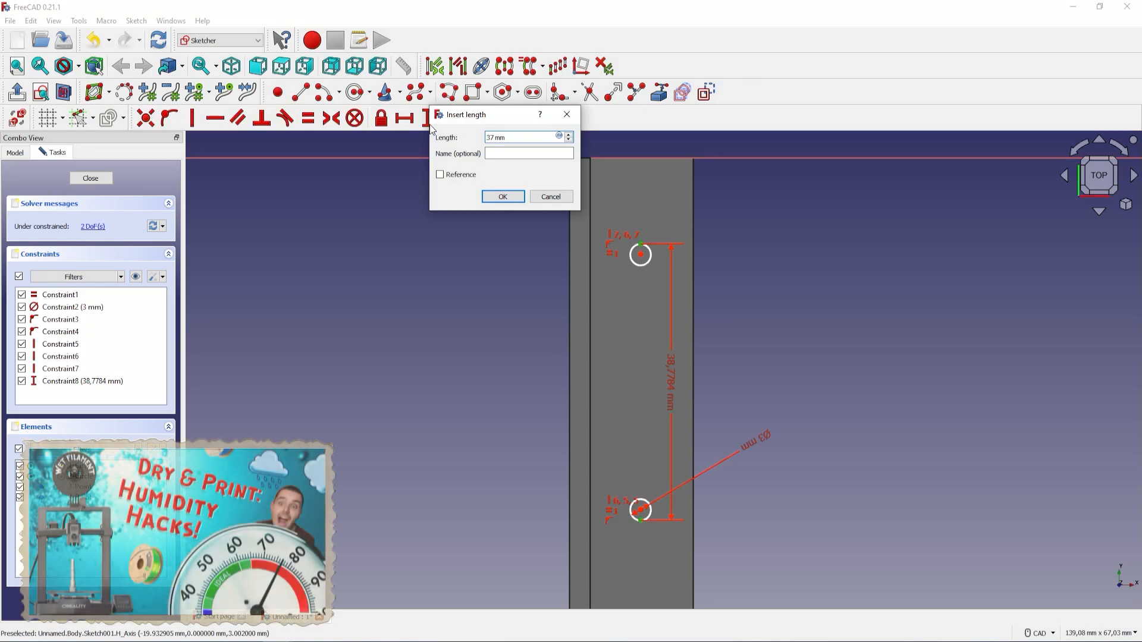
pyautogui.click(503, 196)
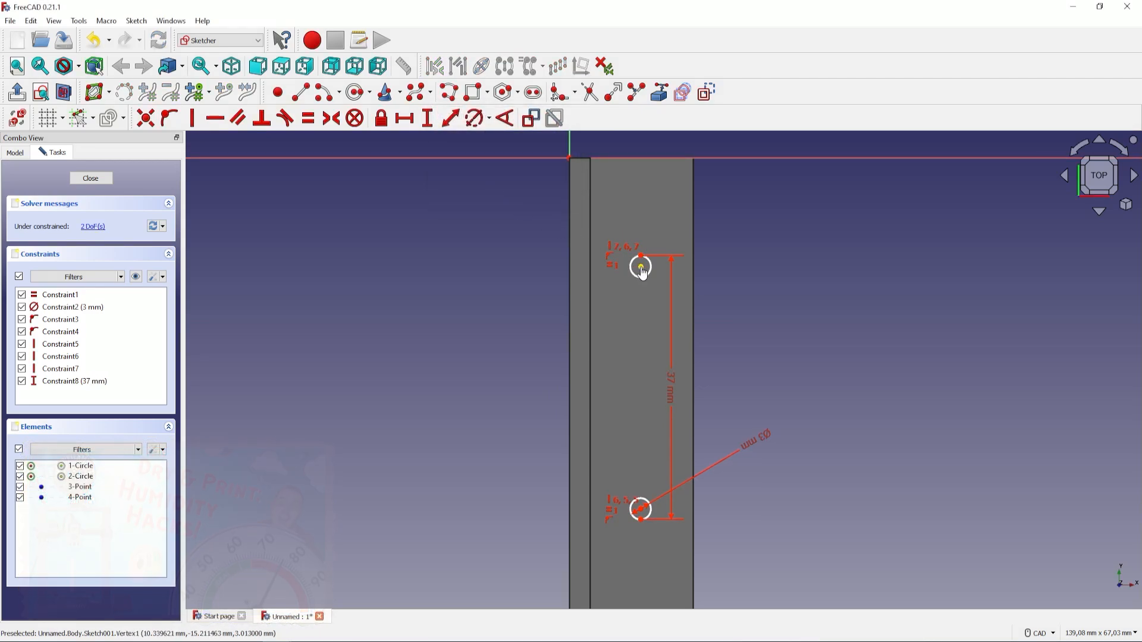
pyautogui.moveTo(641, 268)
pyautogui.mouseDown()
pyautogui.moveTo(611, 262)
pyautogui.moveTo(643, 276)
pyautogui.moveTo(629, 311)
pyautogui.moveTo(637, 268)
pyautogui.mouseUp()
pyautogui.scroll(-1, 745, 301)
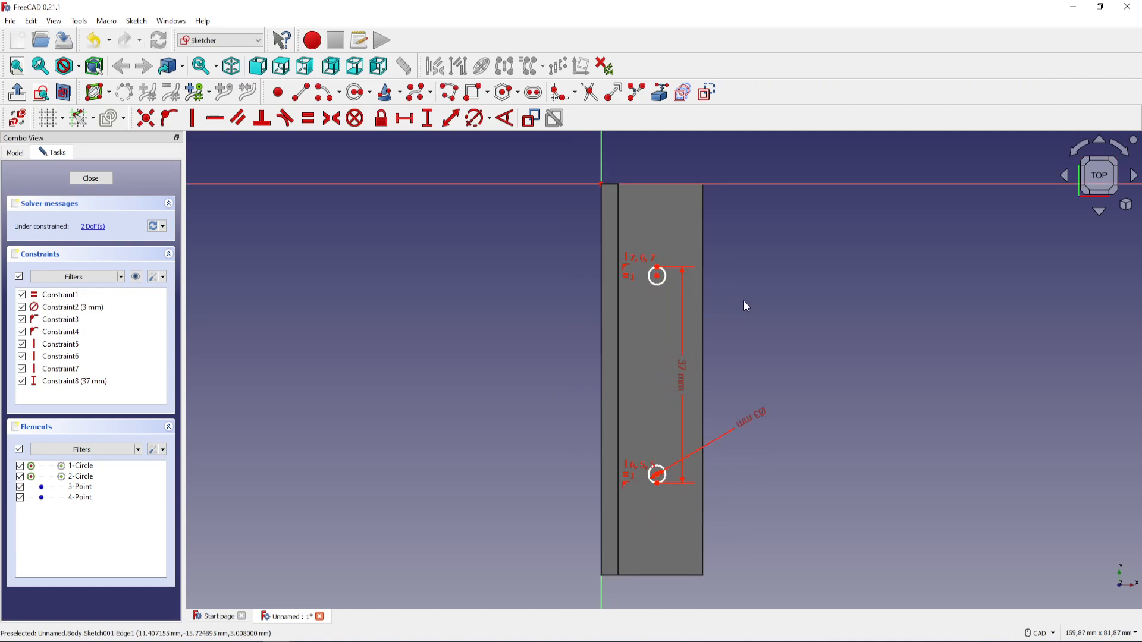
# Step: Project both short end edges of the horizontal leg into the sketch as external geometry
pyautogui.click(660, 93)
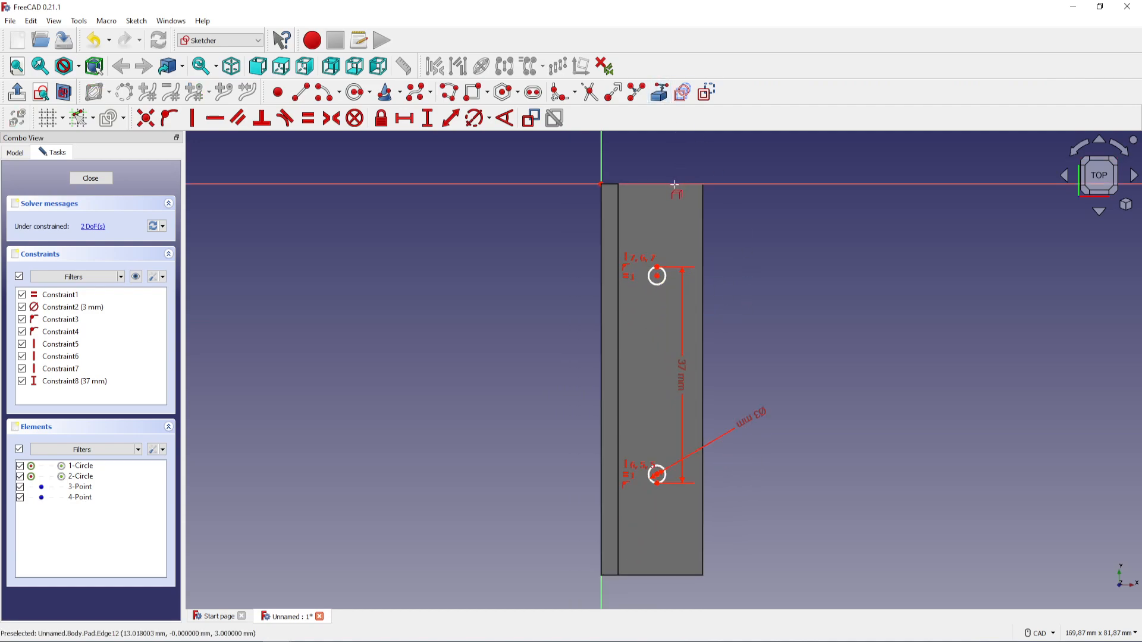
pyautogui.click(672, 186)
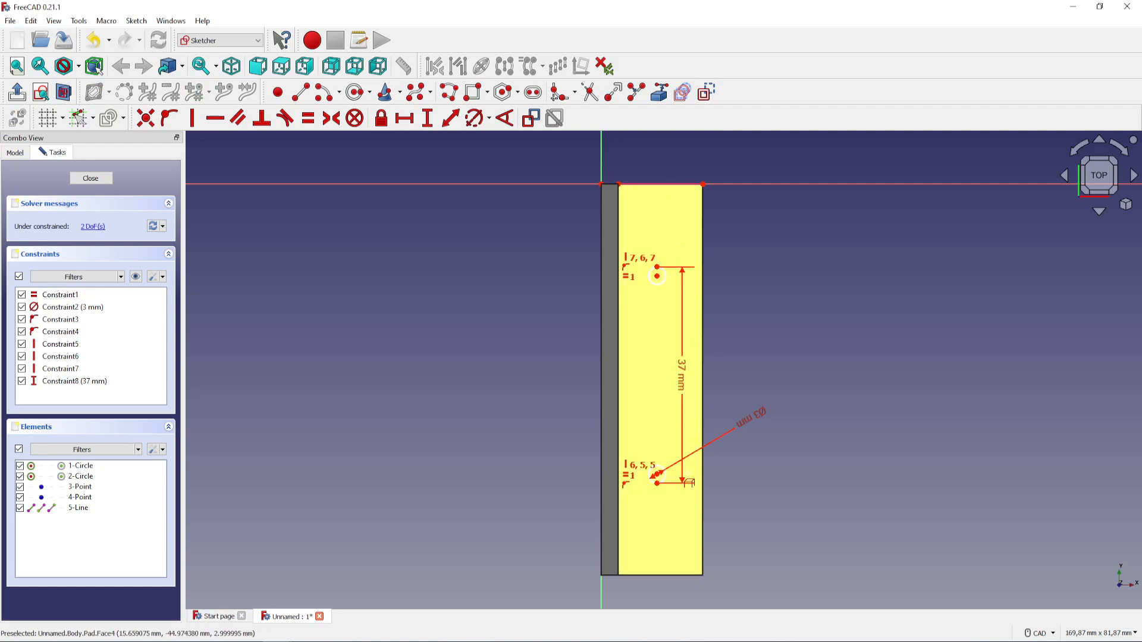
pyautogui.click(665, 577)
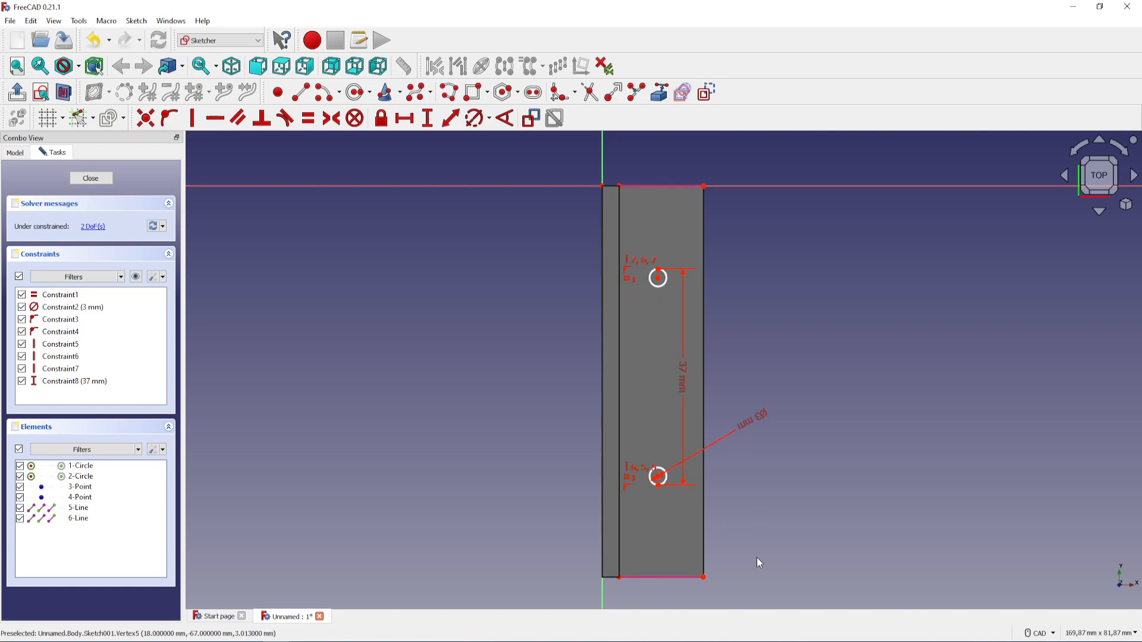
# Step: Add a point on the side of the circle nearest the origin, facing the vertical leg, and align it horizontally with the centre
pyautogui.click(278, 92)
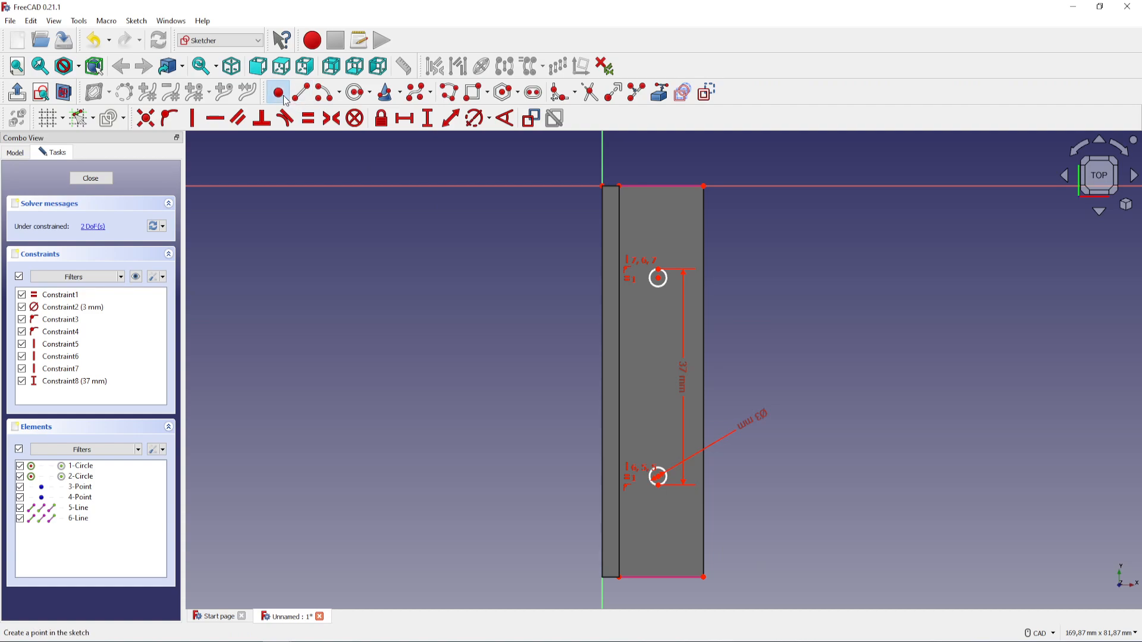
pyautogui.click(652, 278)
pyautogui.scroll(5, 651, 274)
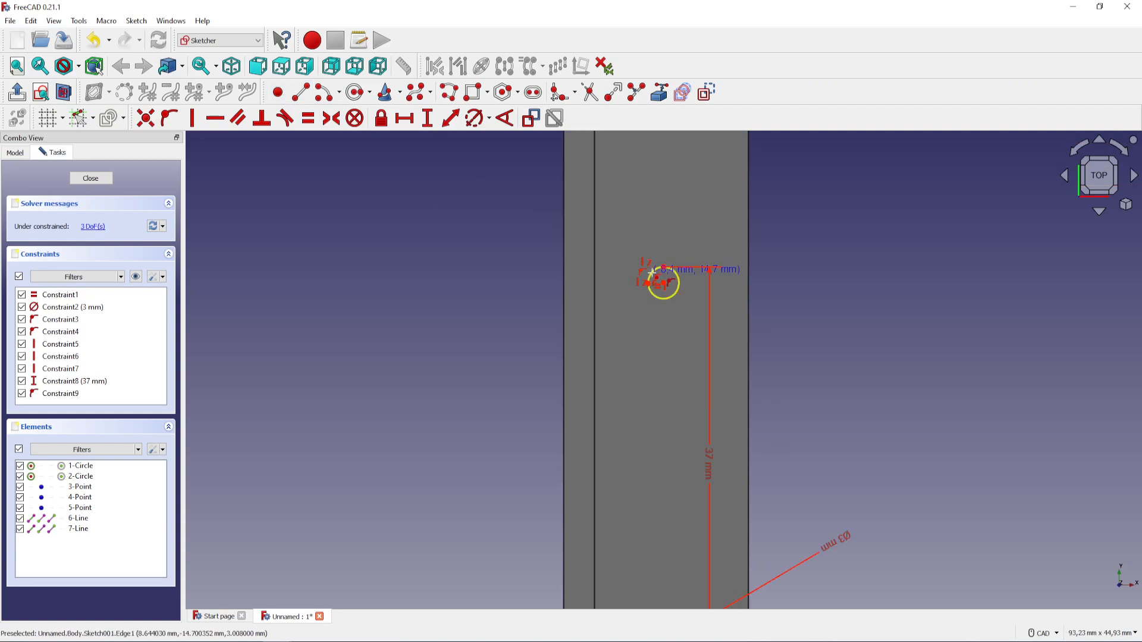
pyautogui.scroll(4, 652, 272)
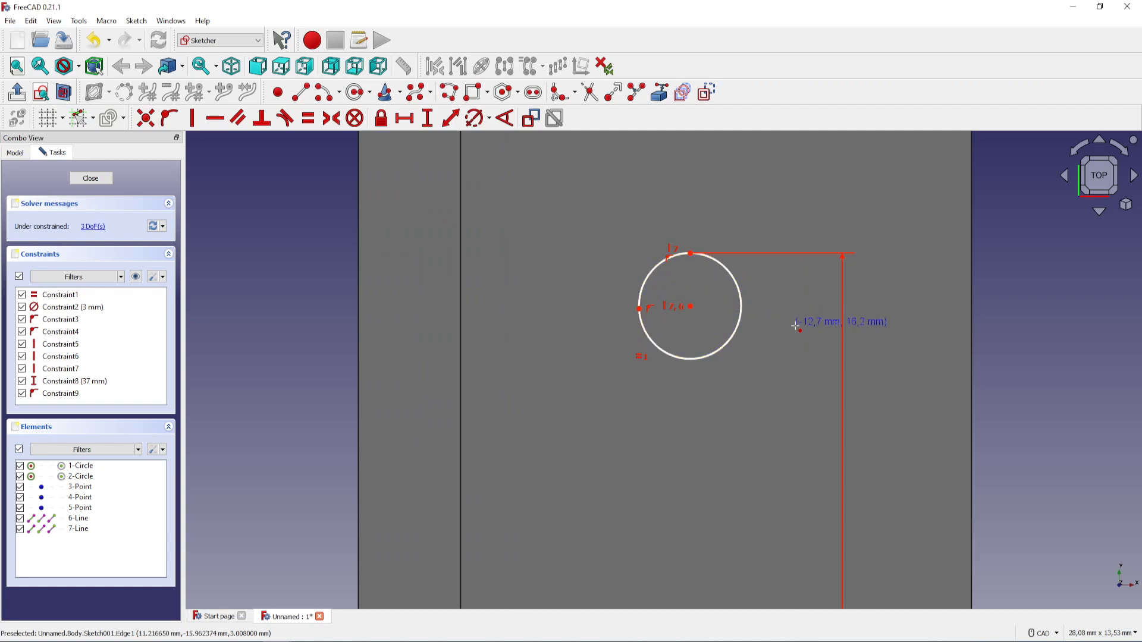
pyautogui.click(691, 307)
pyautogui.click(639, 309)
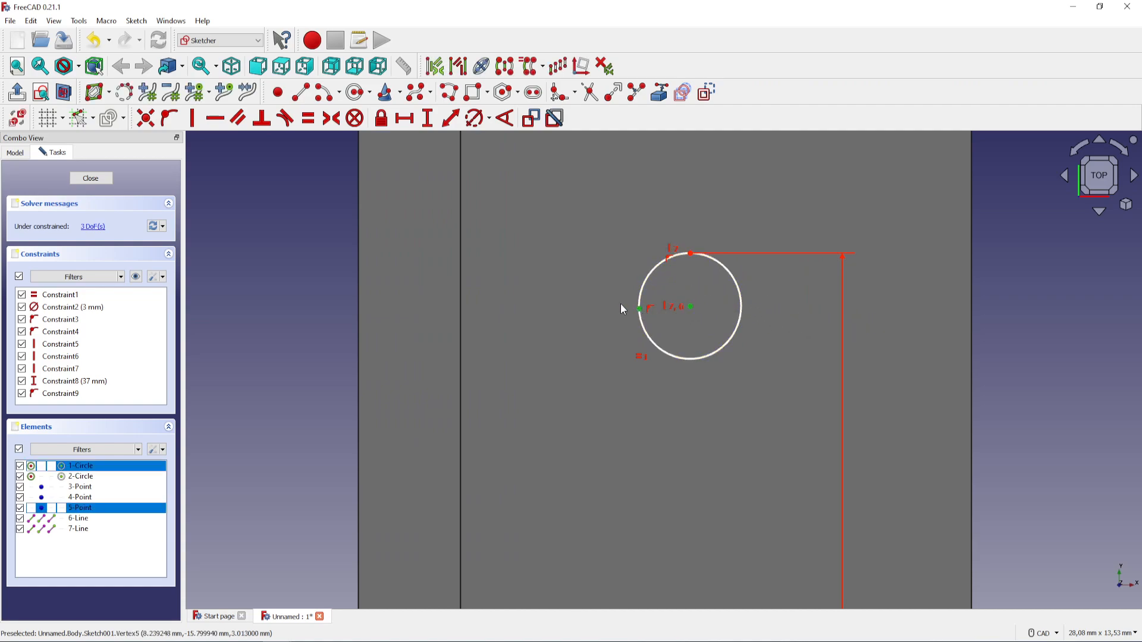
pyautogui.click(218, 120)
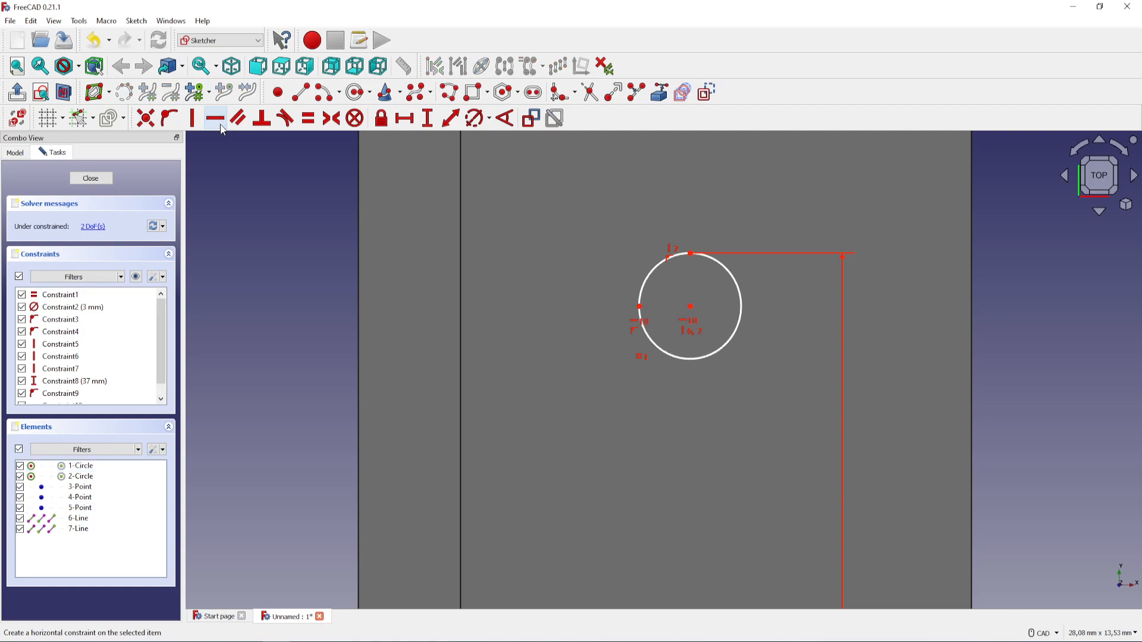
# Step: Set the horizontal distance from the circle's side point to the outer corner of the projected end edge to 10 mm
pyautogui.scroll(-5, 705, 458)
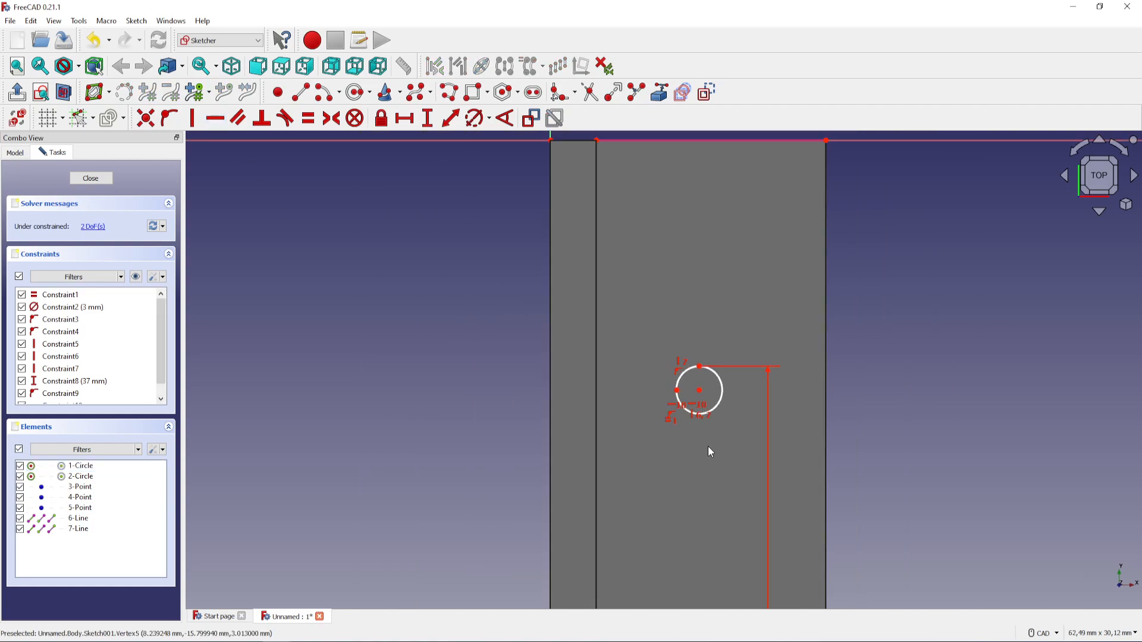
pyautogui.scroll(-1, 710, 447)
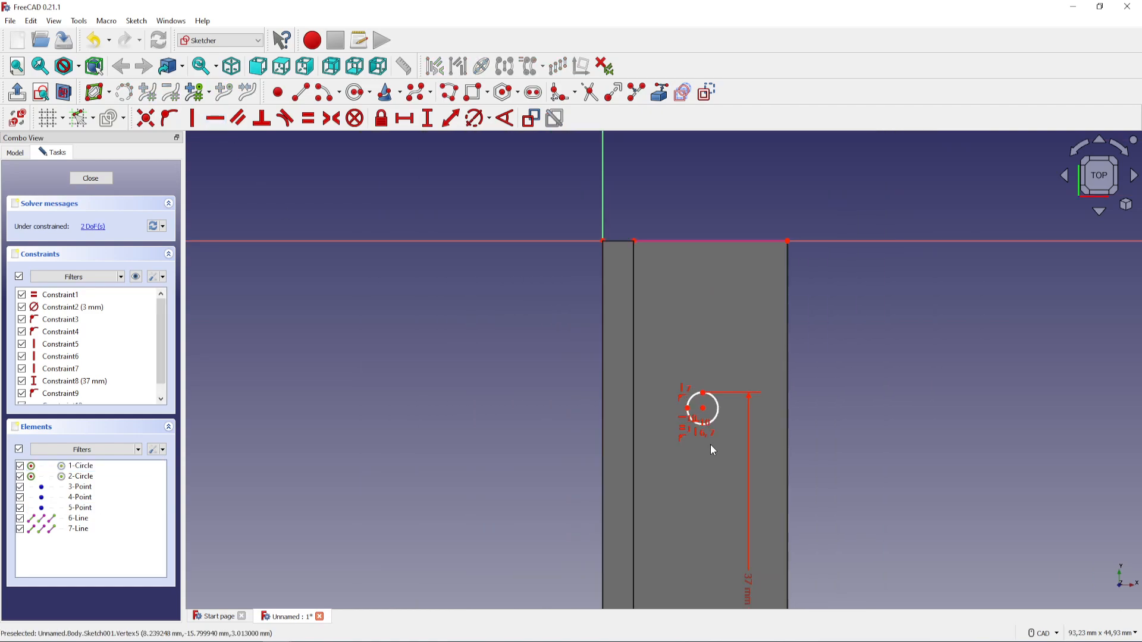
pyautogui.click(688, 410)
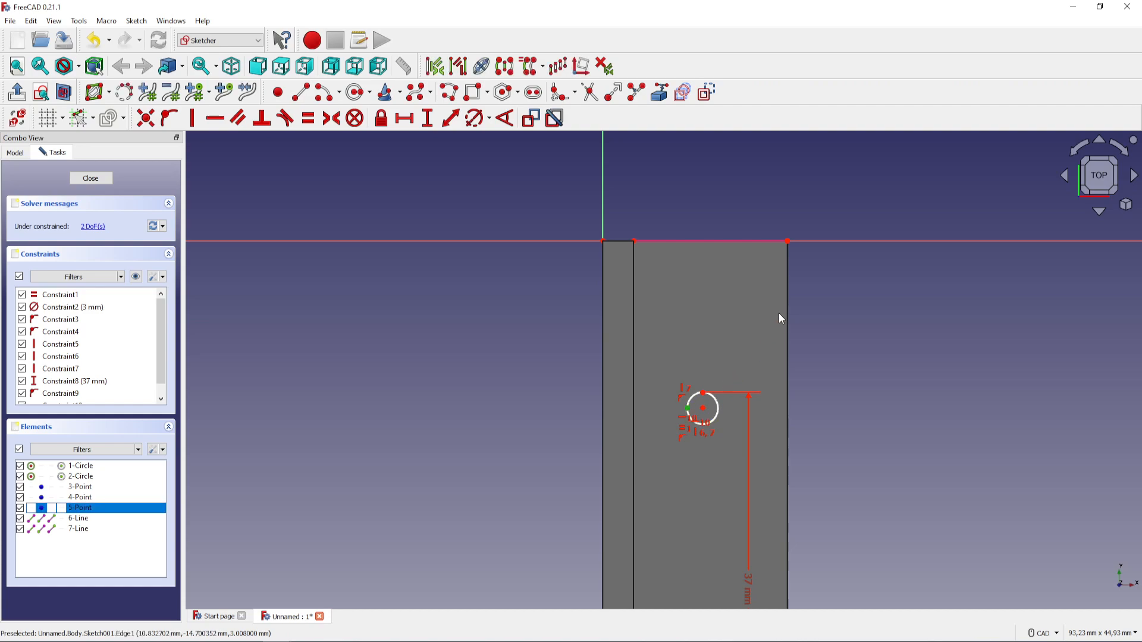
pyautogui.click(787, 242)
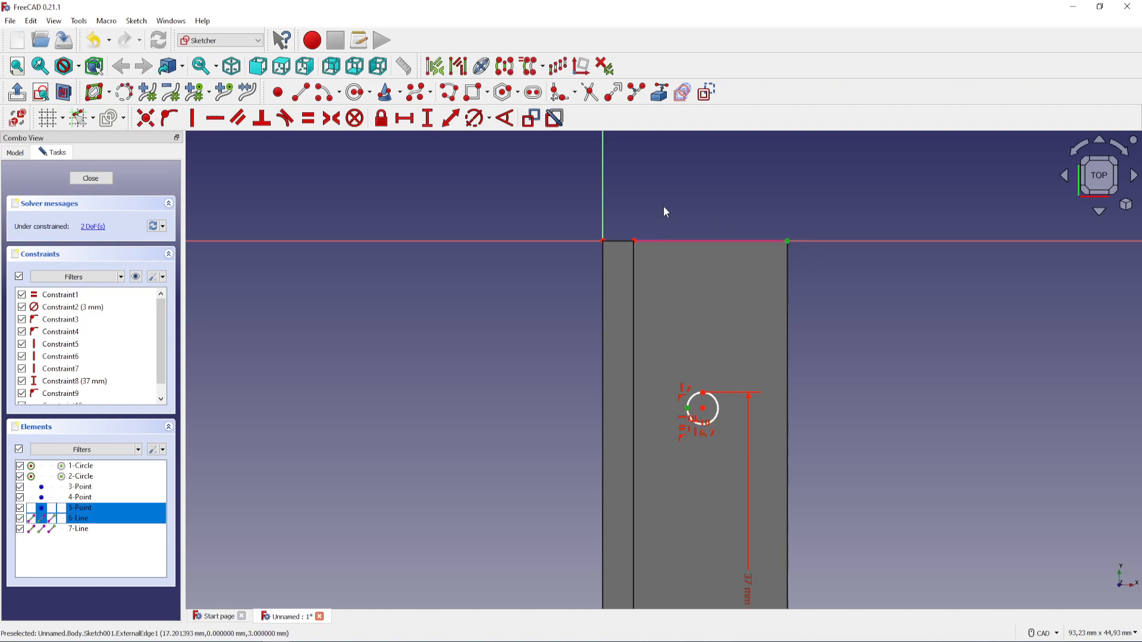
pyautogui.click(407, 122)
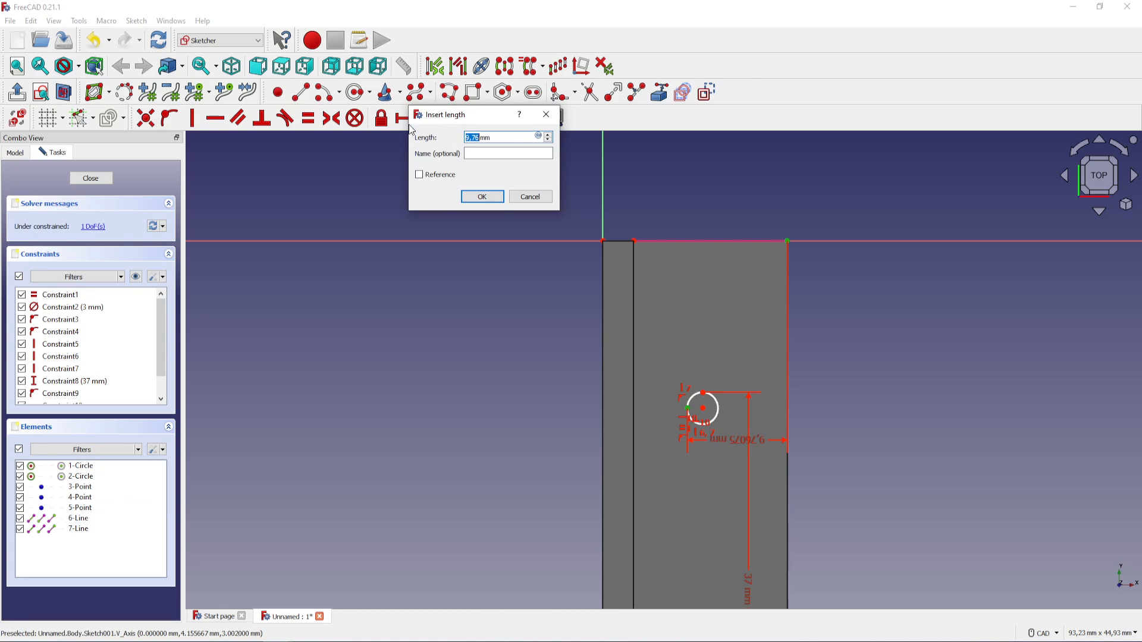
pyautogui.press('Return')
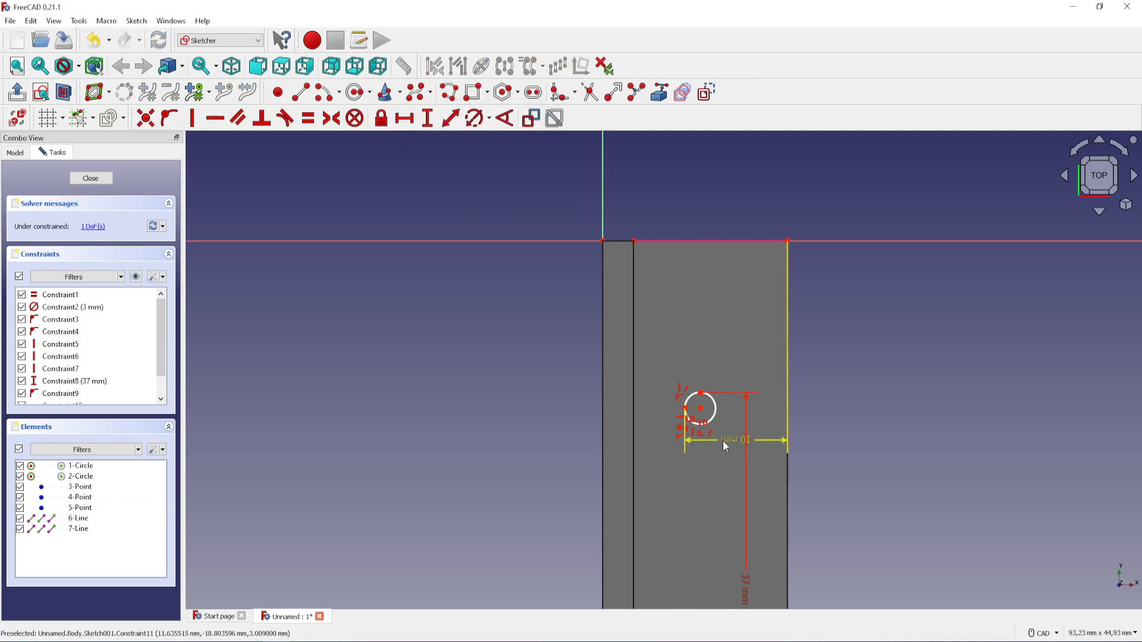
# Step: Move the 10 mm dimension clear of the circle and set the far circle centre's vertical distance to its end edge's outer corner to 15 mm
pyautogui.moveTo(731, 442); pyautogui.dragTo(744, 349)
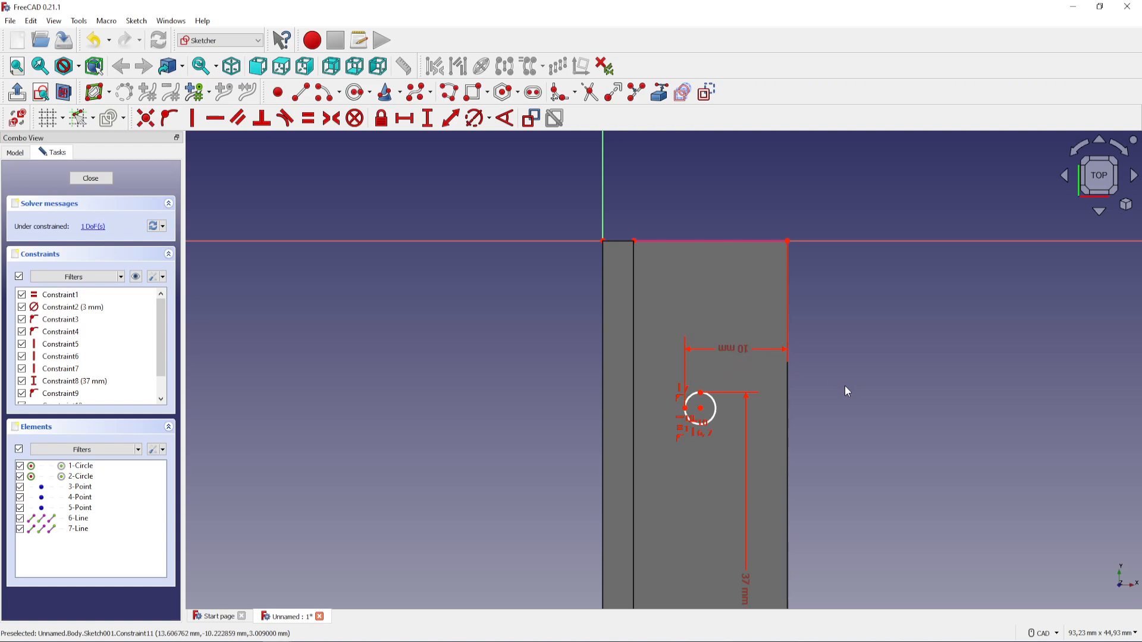
pyautogui.scroll(-3, 847, 392)
pyautogui.moveTo(887, 491)
pyautogui.mouseDown(button='middle')
pyautogui.moveTo(865, 415)
pyautogui.moveTo(819, 353)
pyautogui.mouseUp(button='middle')
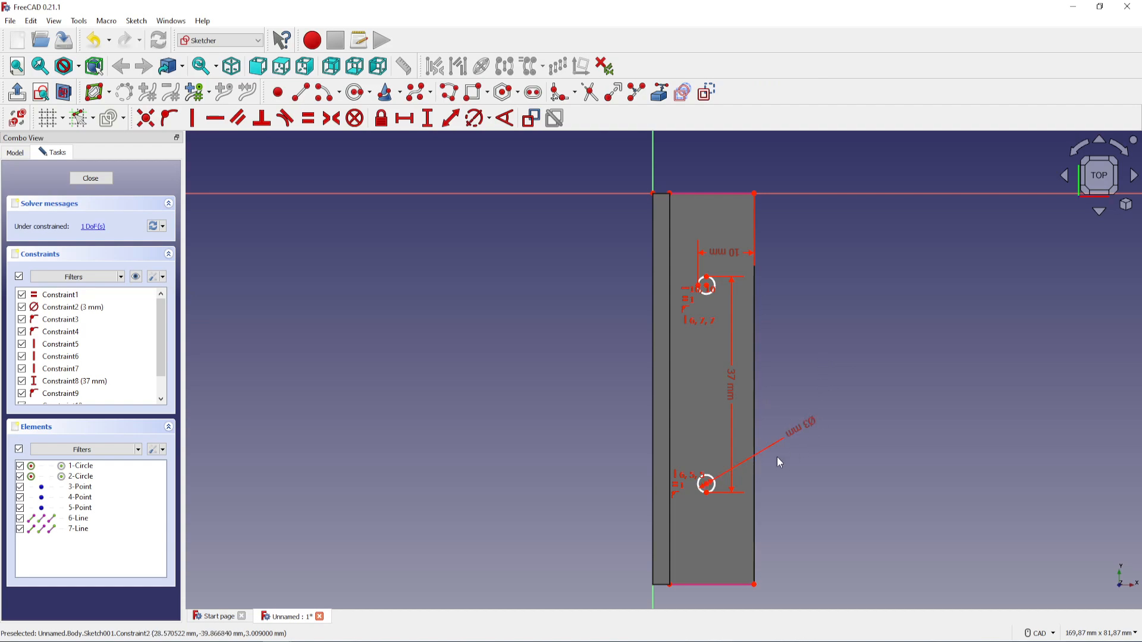
pyautogui.click(707, 486)
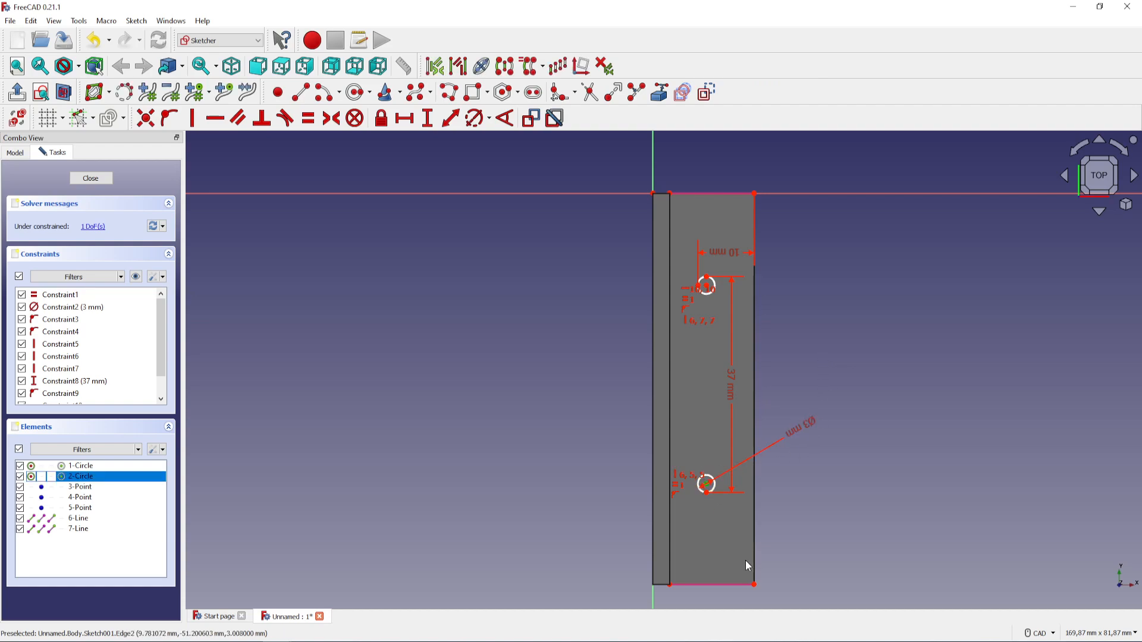
pyautogui.click(755, 584)
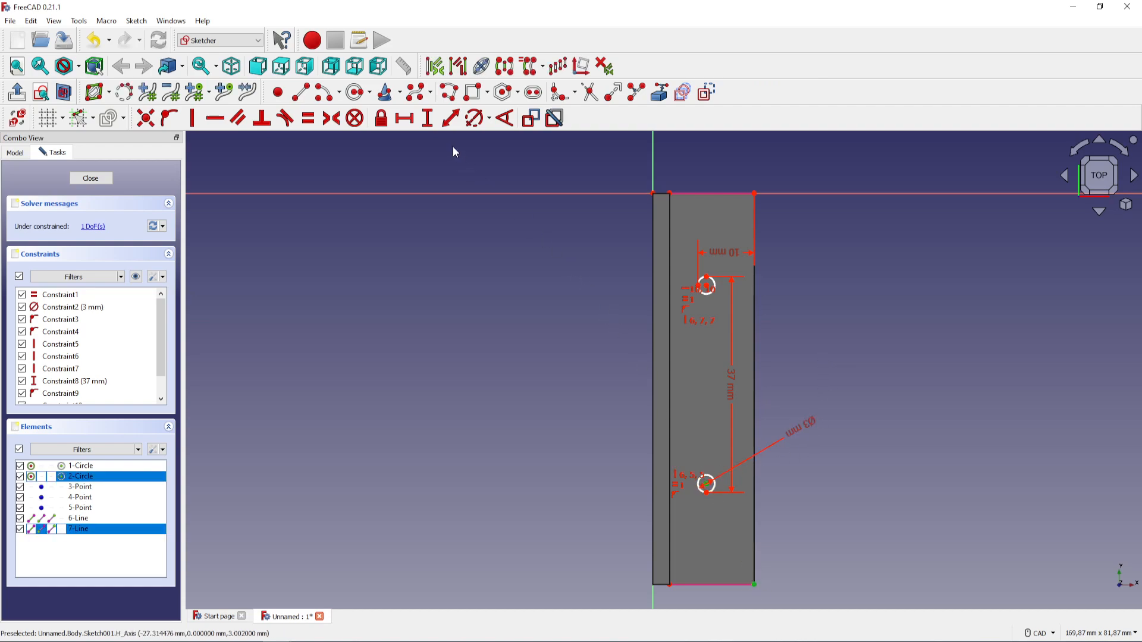
pyautogui.click(428, 122)
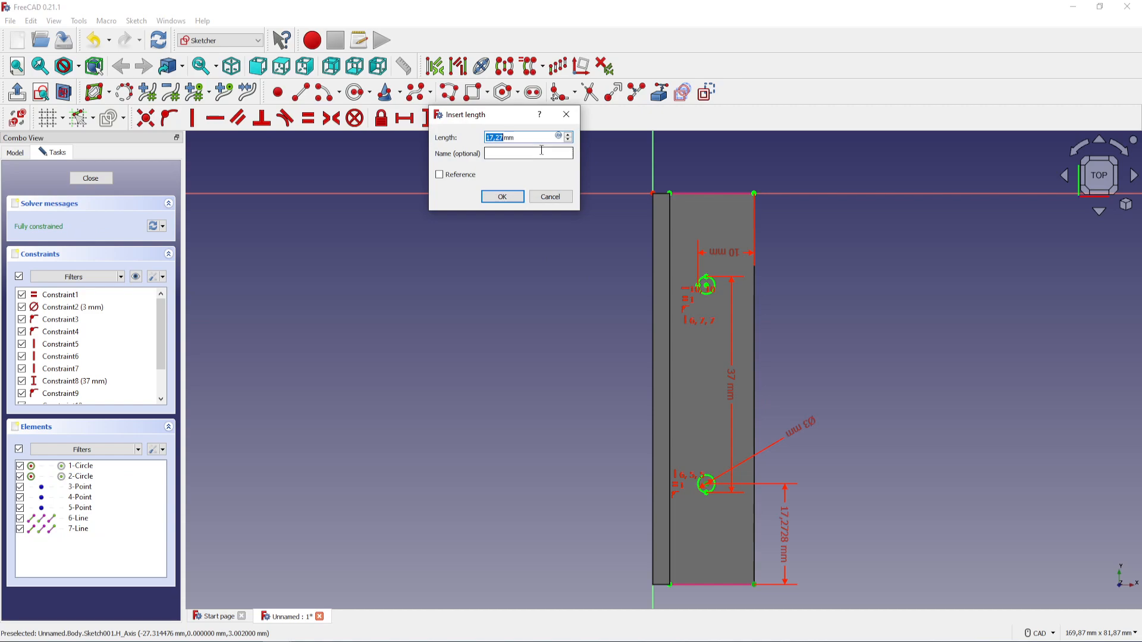
pyautogui.write('15')
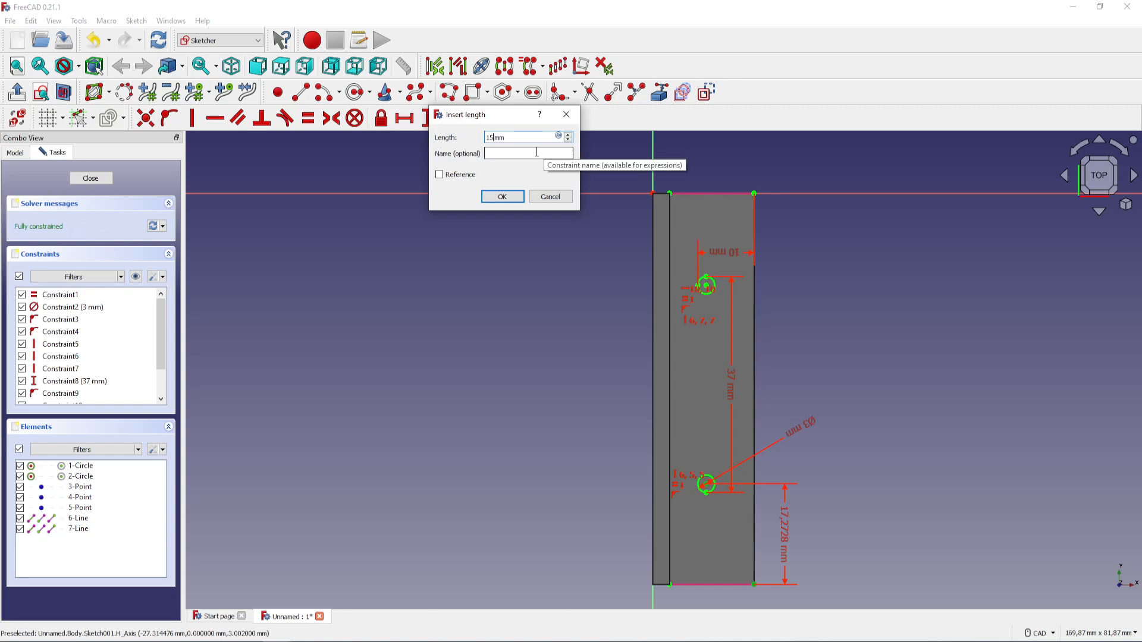
pyautogui.click(508, 198)
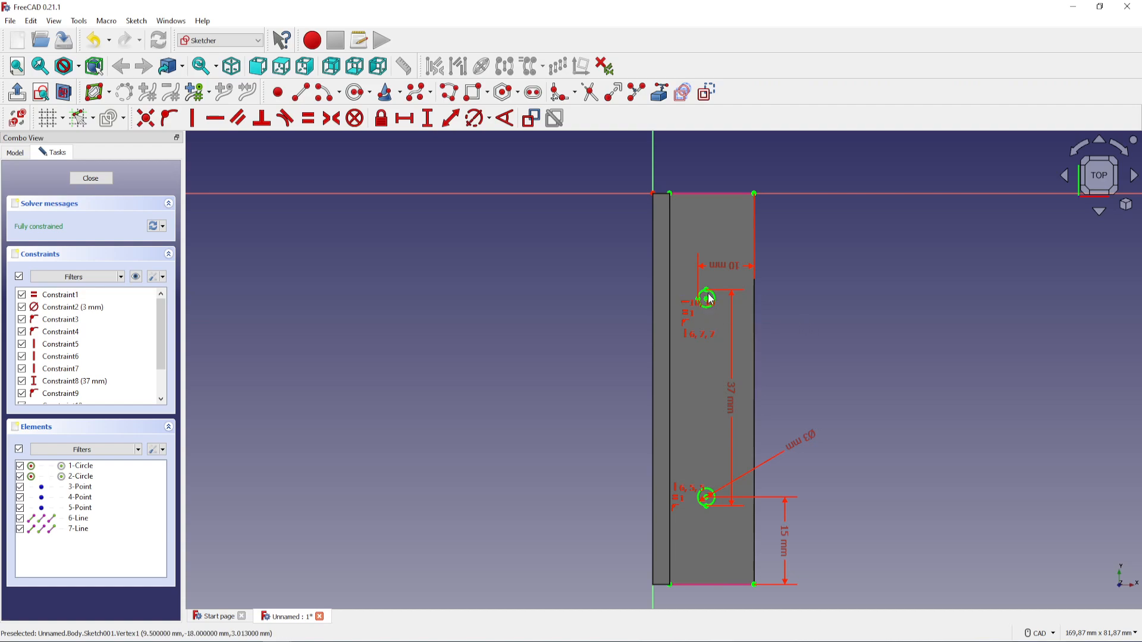
# Step: Measure the vertical distance from the centre of the circle nearest the origin to the outer corner of its end edge
pyautogui.scroll(4, 734, 301)
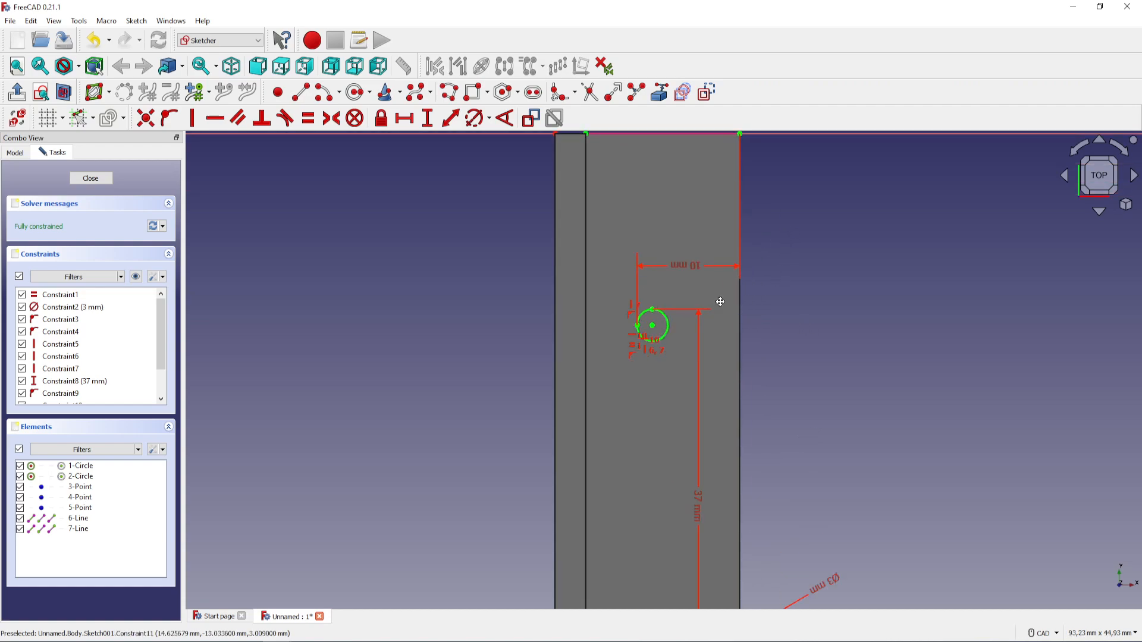
pyautogui.click(623, 416)
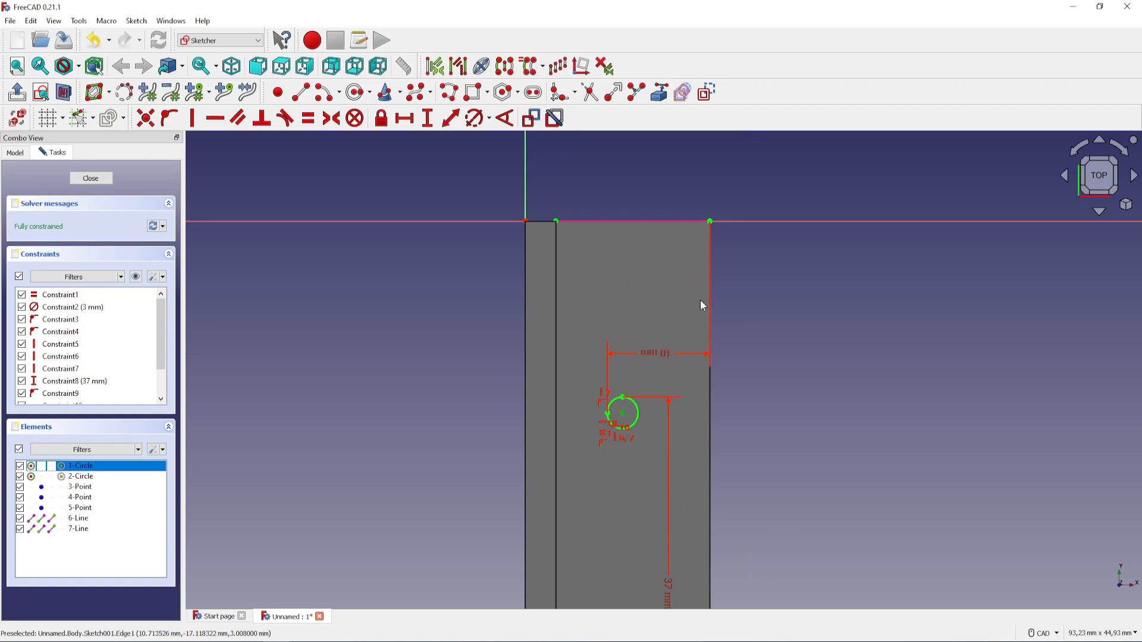
pyautogui.click(710, 221)
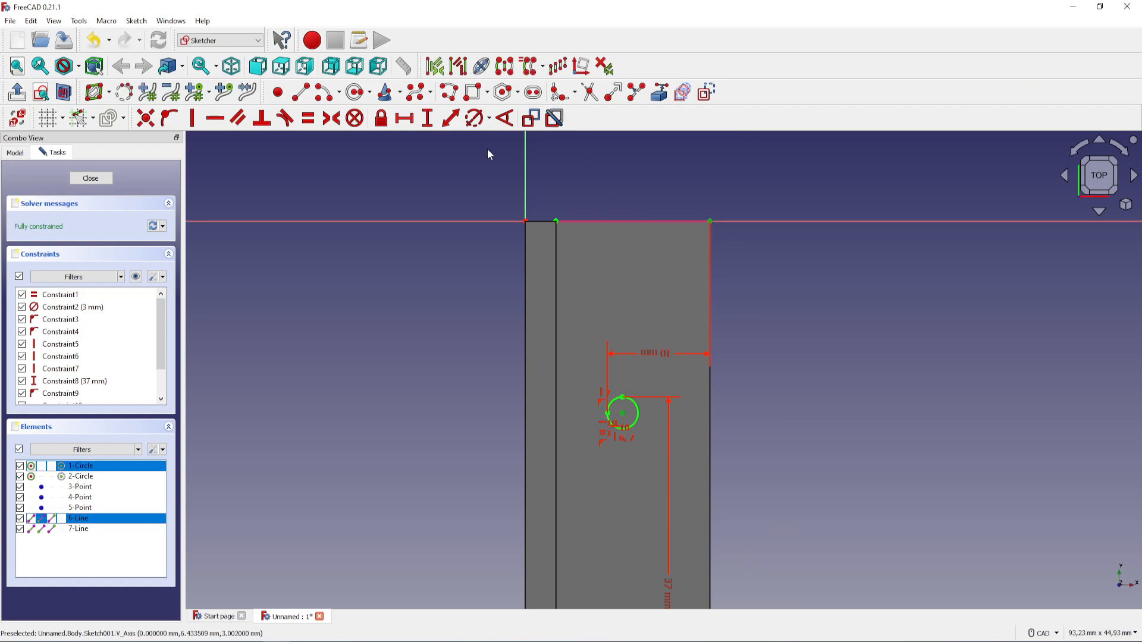
pyautogui.click(426, 118)
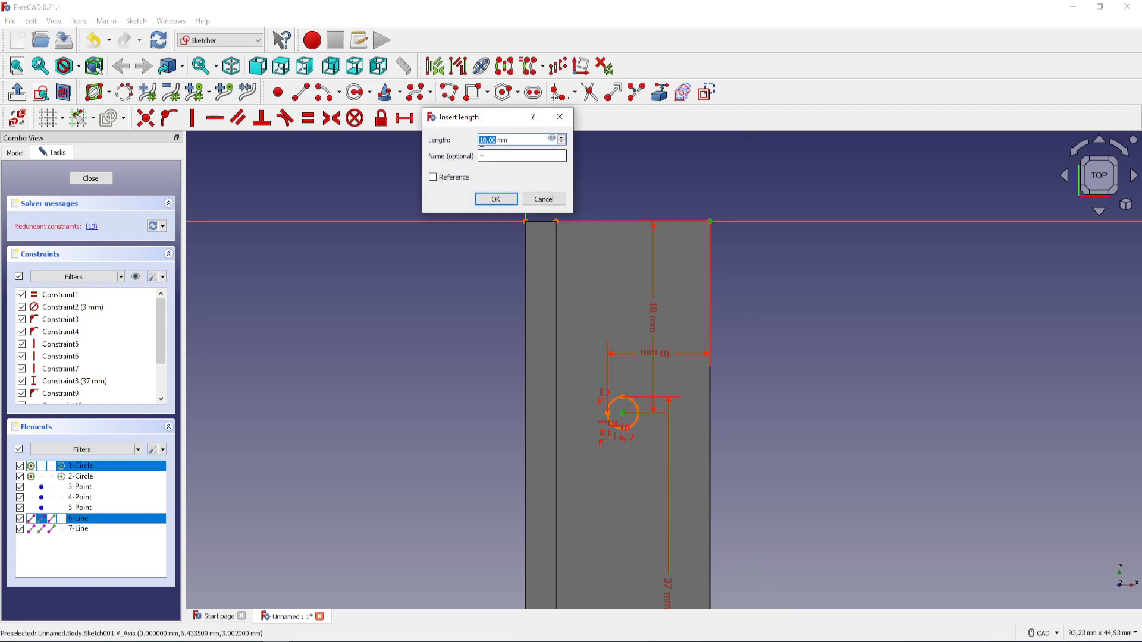
pyautogui.click(543, 199)
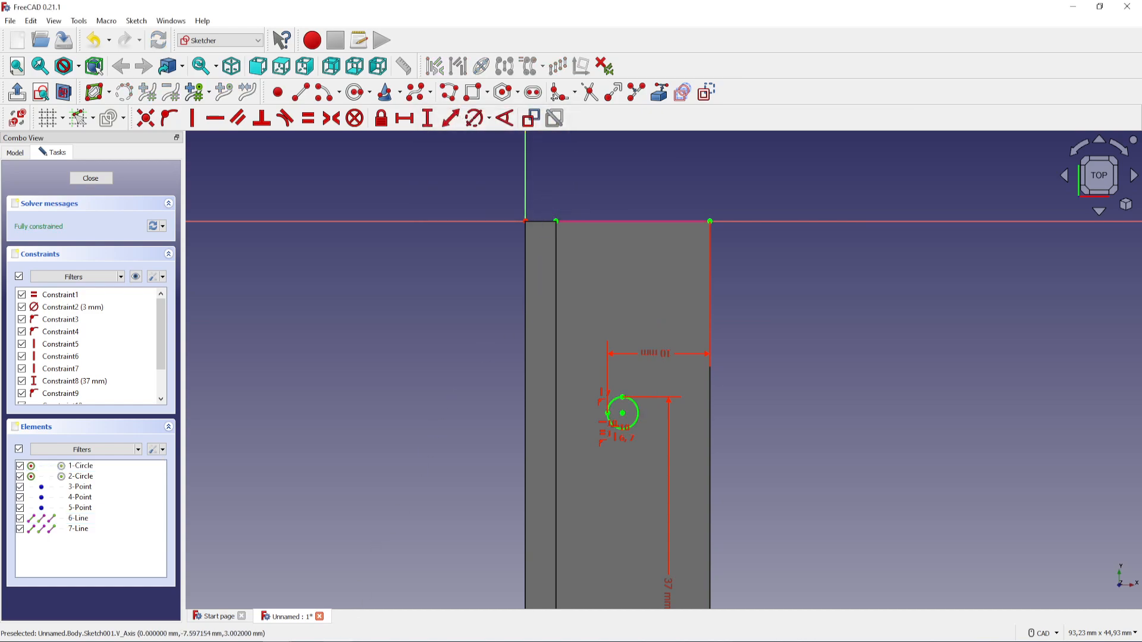
# Step: Work out half the sum of 15 and 18 in Calculator, and close Calculator
pyautogui.press('XF86Calculator')
pyautogui.write('15+18')
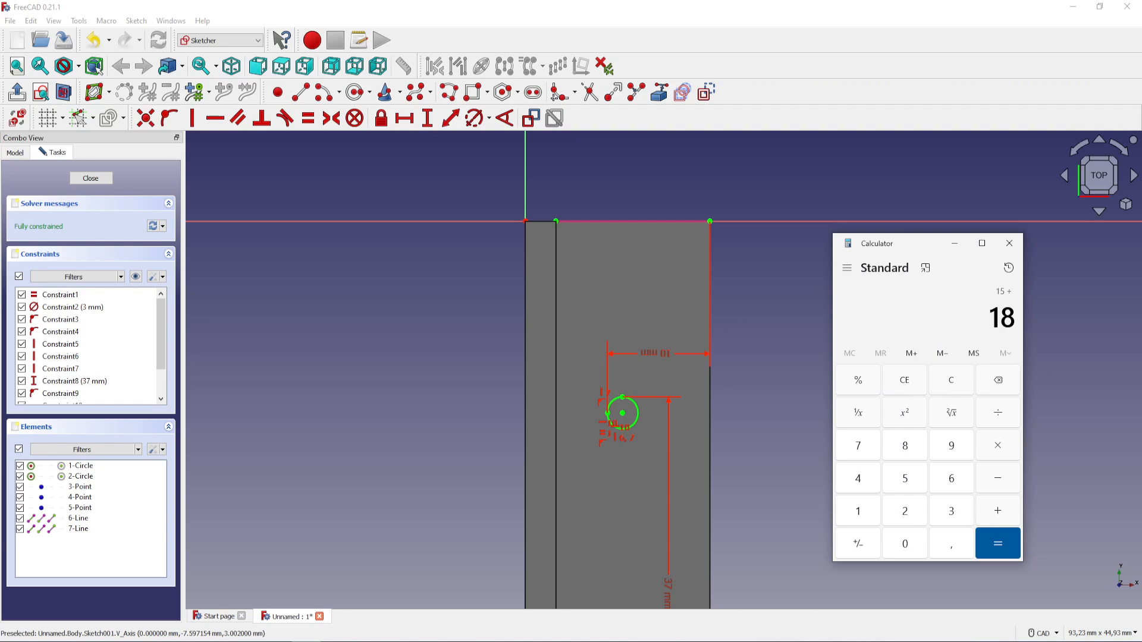
pyautogui.press('Return')
pyautogui.write('2')
pyautogui.press('Return')
pyautogui.click(1009, 244)
# Step: Set the far circle's vertical distance to the end edge's corner to 16.5 mm and close the sketch
pyautogui.scroll(-1, 831, 347)
pyautogui.scroll(-2, 831, 347)
pyautogui.moveTo(809, 378); pyautogui.dragTo(791, 229, button='middle')
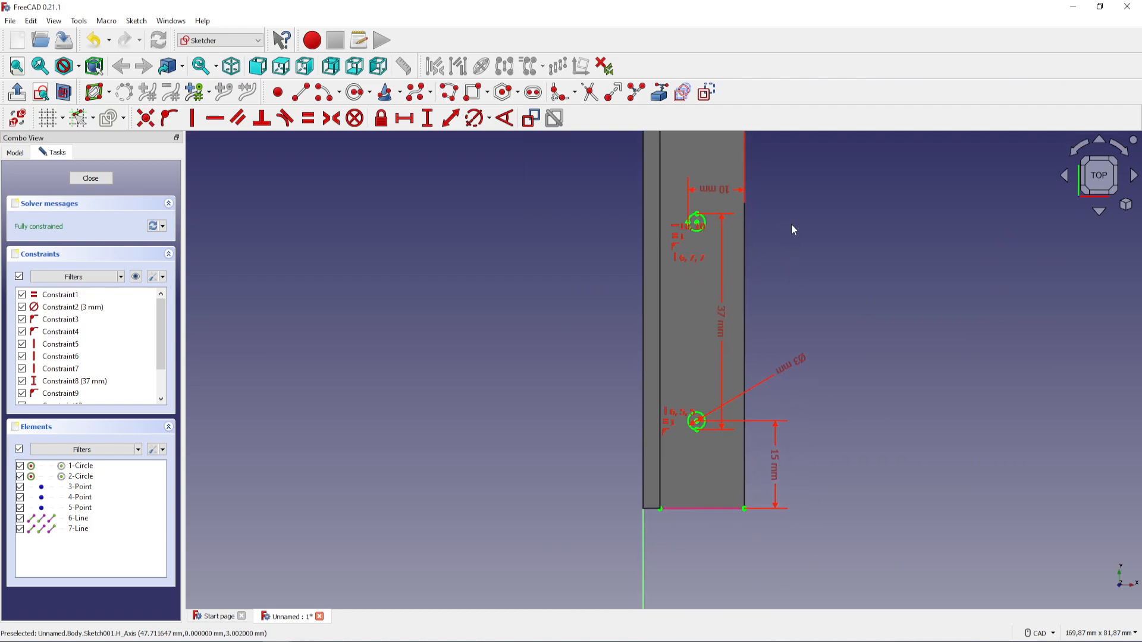
pyautogui.doubleClick(774, 473)
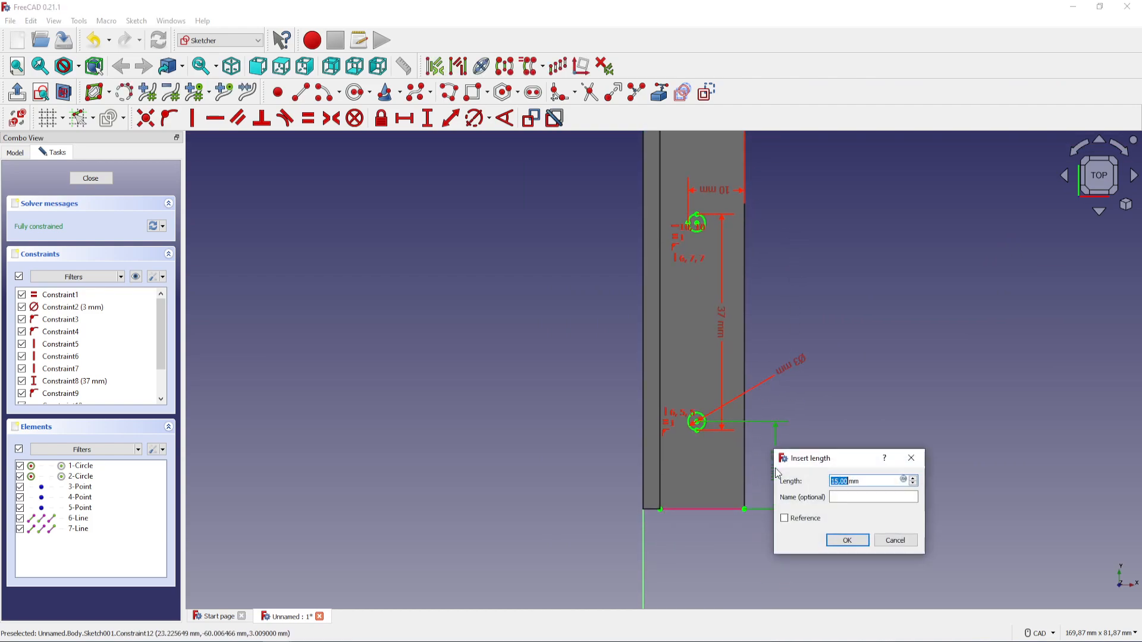
pyautogui.write('16.5')
pyautogui.press('Return')
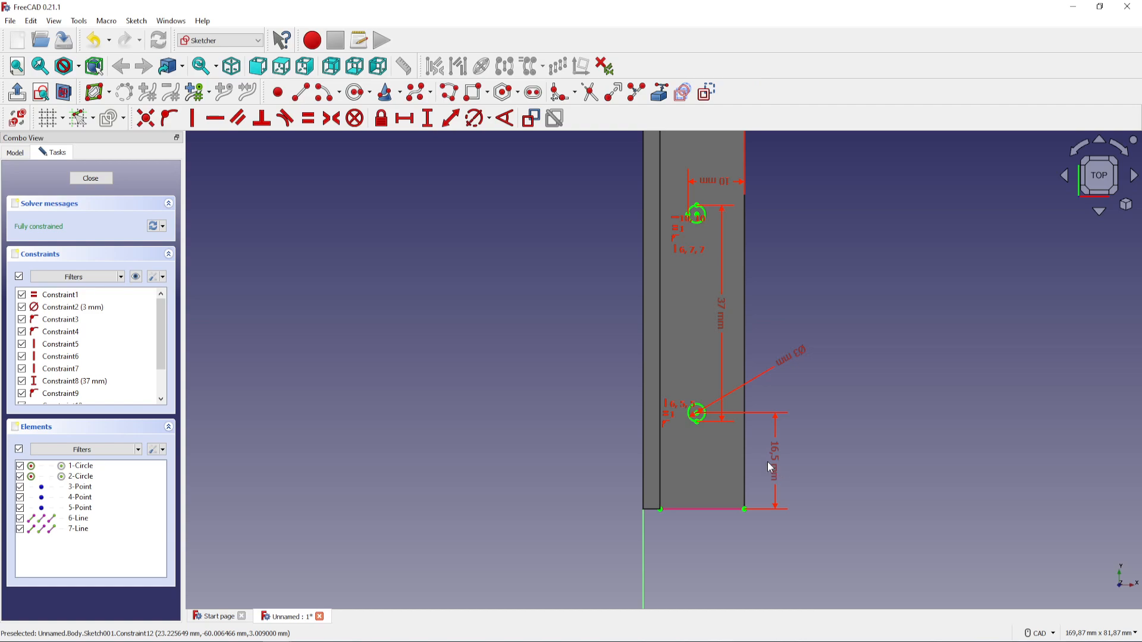
pyautogui.moveTo(839, 289); pyautogui.dragTo(836, 353, button='middle')
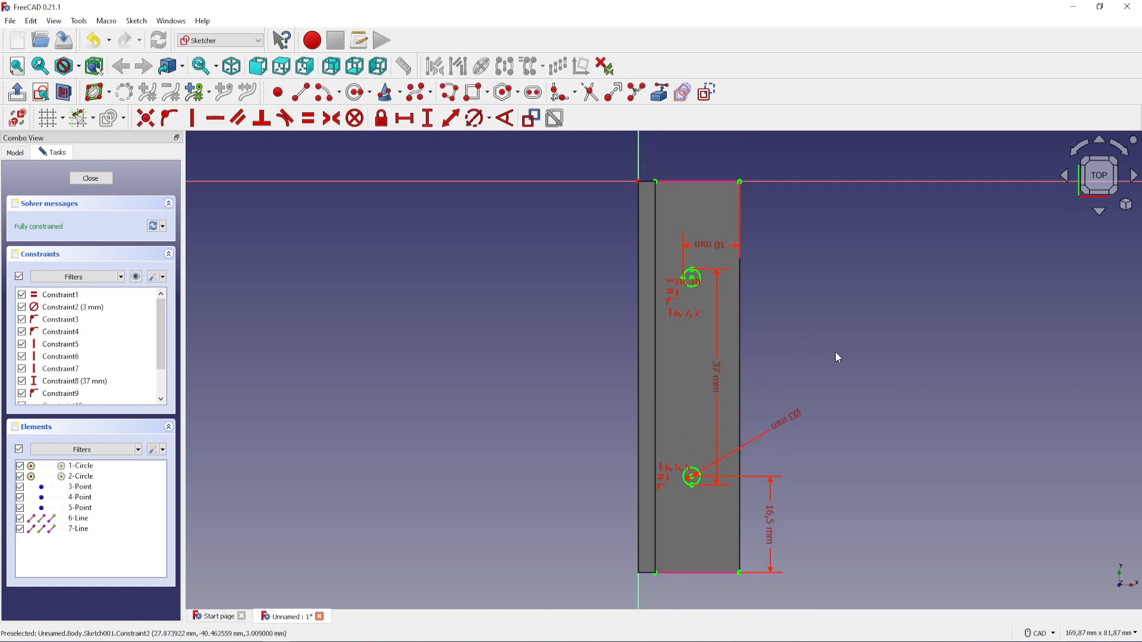
pyautogui.click(90, 179)
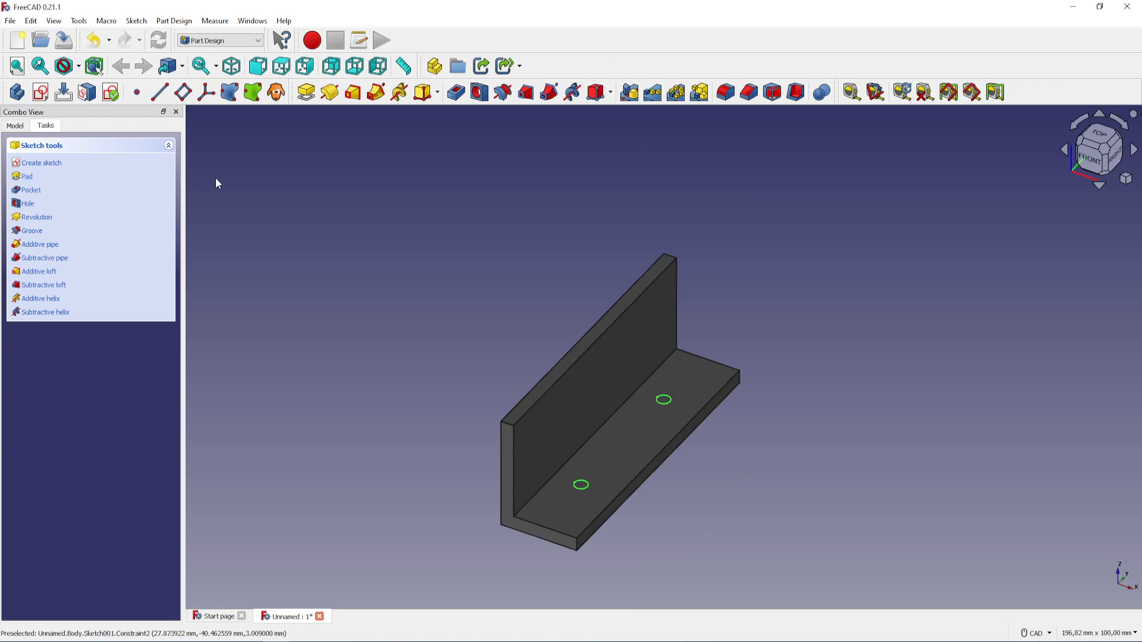
# Step: Create holes from the two sketched circles with a 3 mm diameter, Through all depth and a Countersink hole cut
pyautogui.click(485, 94)
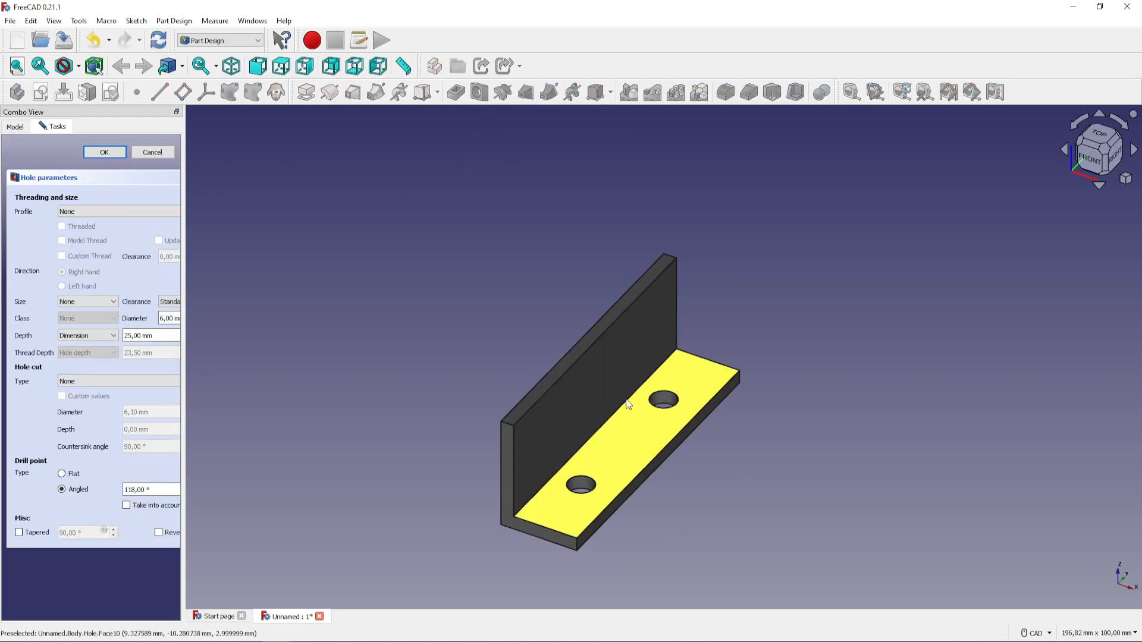
pyautogui.moveTo(382, 377); pyautogui.dragTo(381, 438, button='middle')
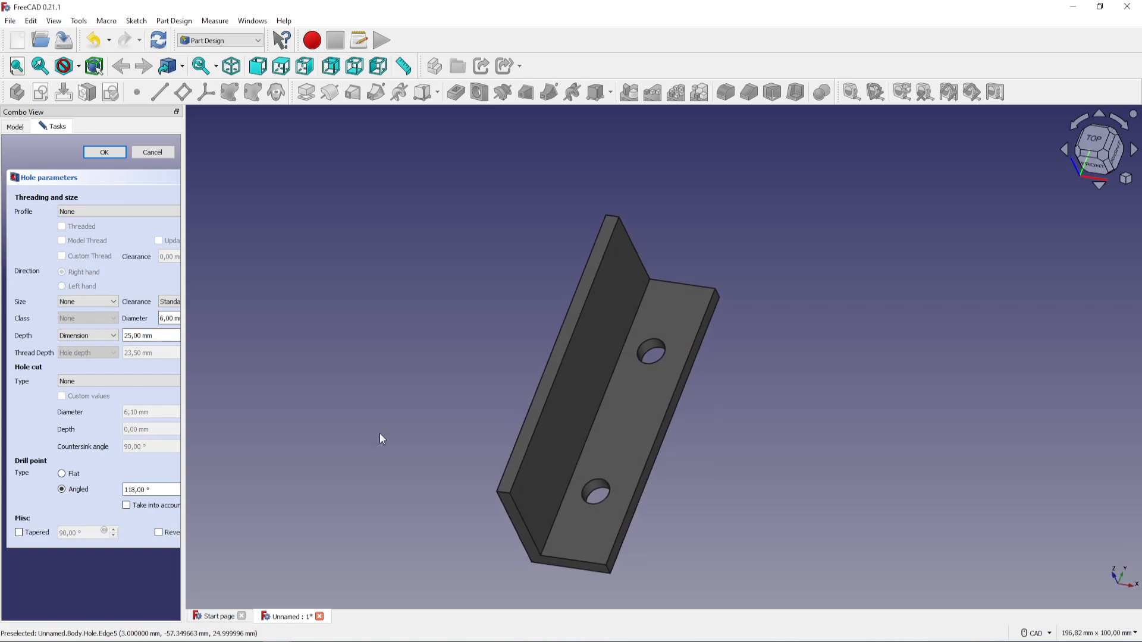
pyautogui.doubleClick(165, 319)
pyautogui.write('3')
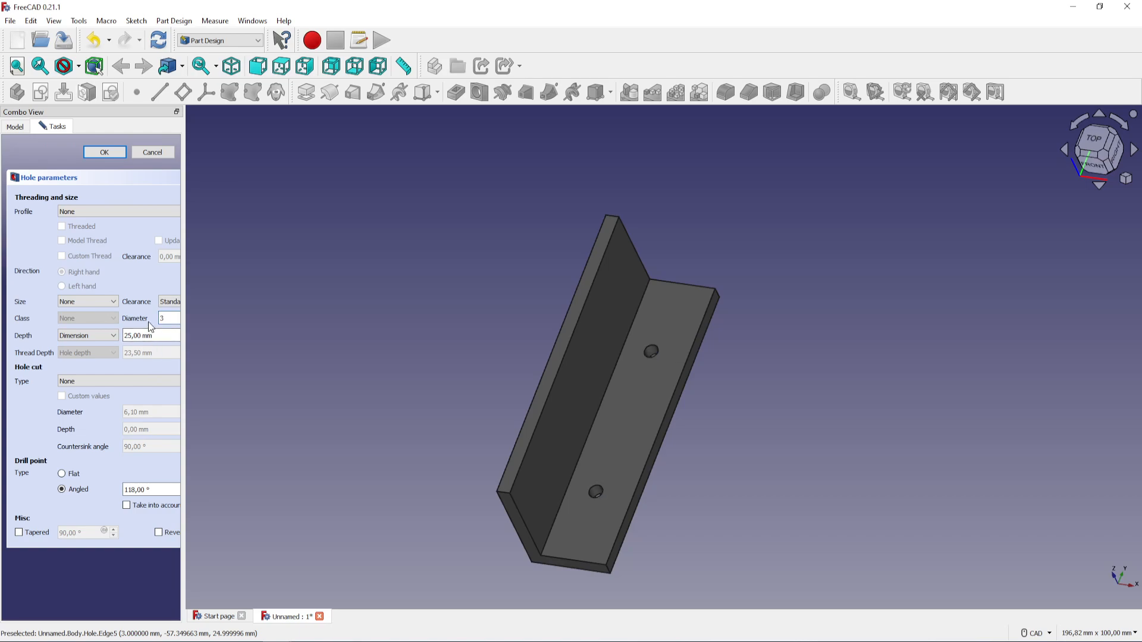
pyautogui.click(98, 336)
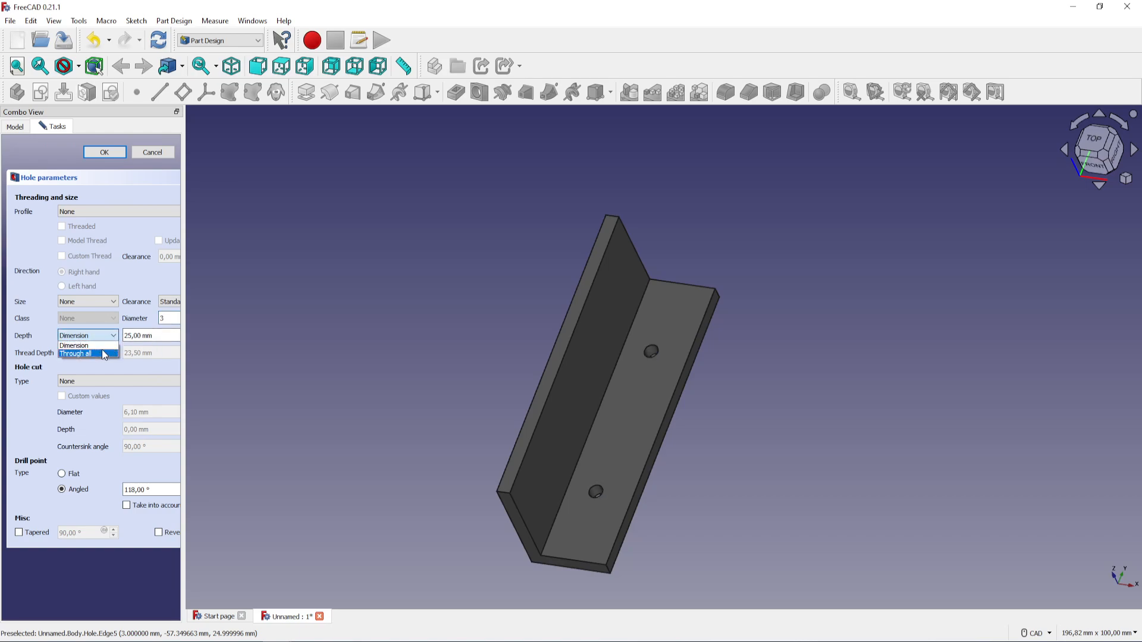
pyautogui.click(103, 355)
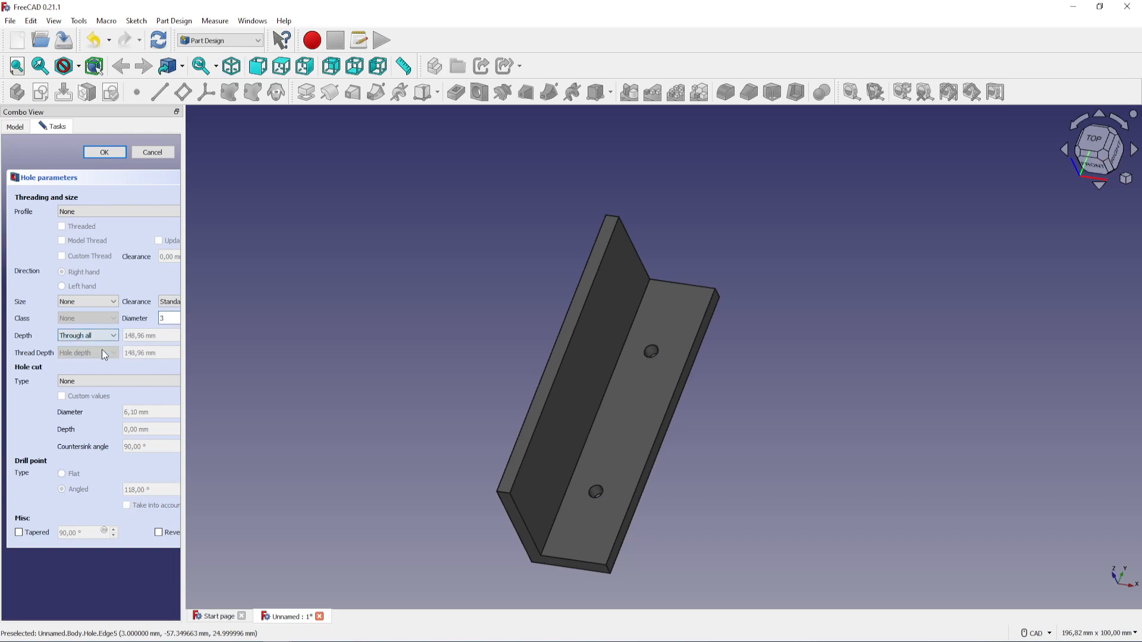
pyautogui.click(108, 380)
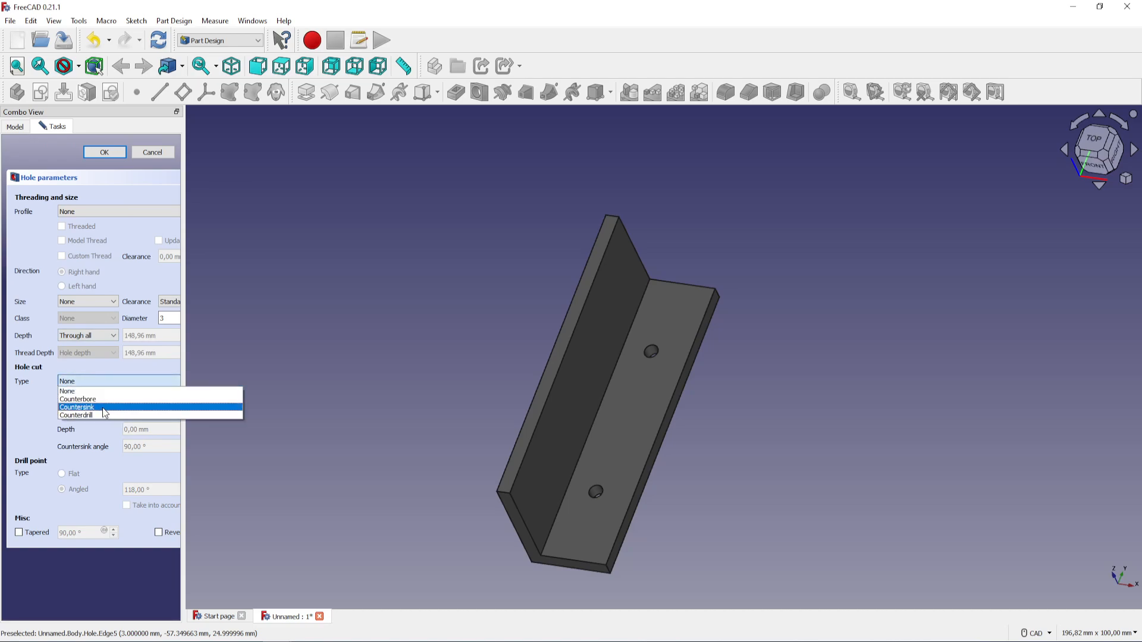
pyautogui.click(102, 408)
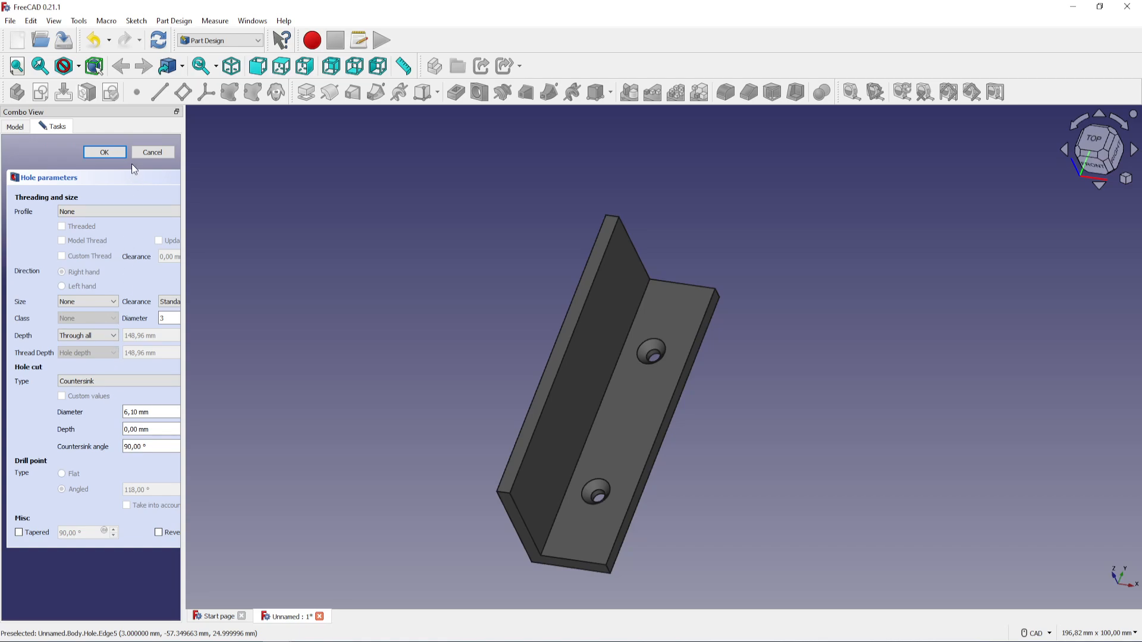
pyautogui.click(105, 152)
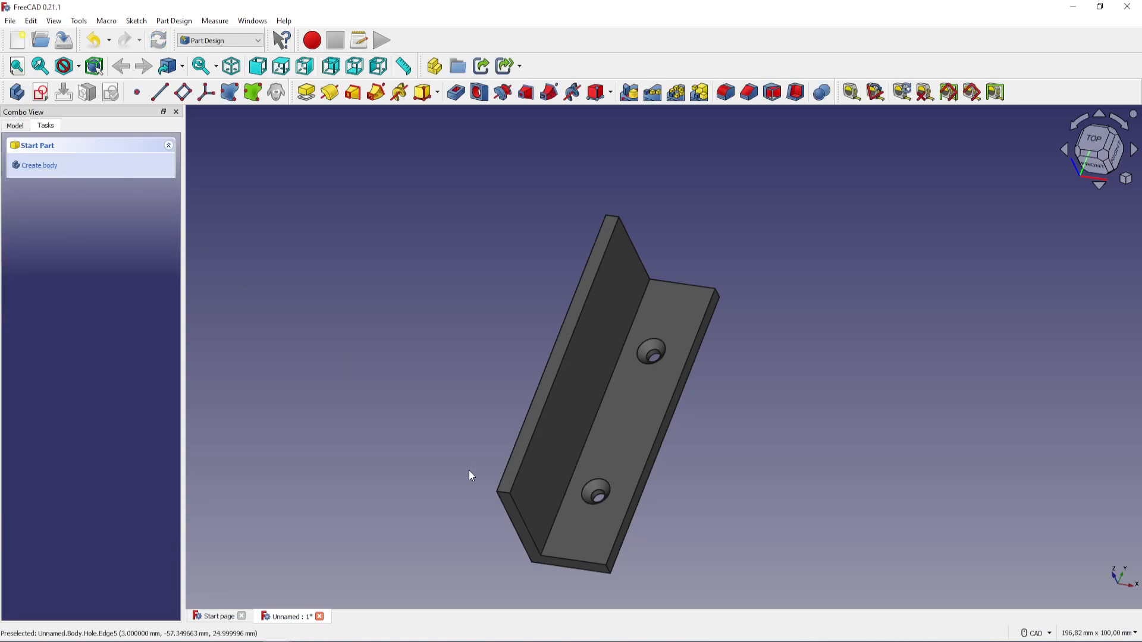
# Step: Fillet the long inner edge along the top of the vertical leg with a 2 mm radius
pyautogui.moveTo(432, 447); pyautogui.dragTo(423, 412, button='middle')
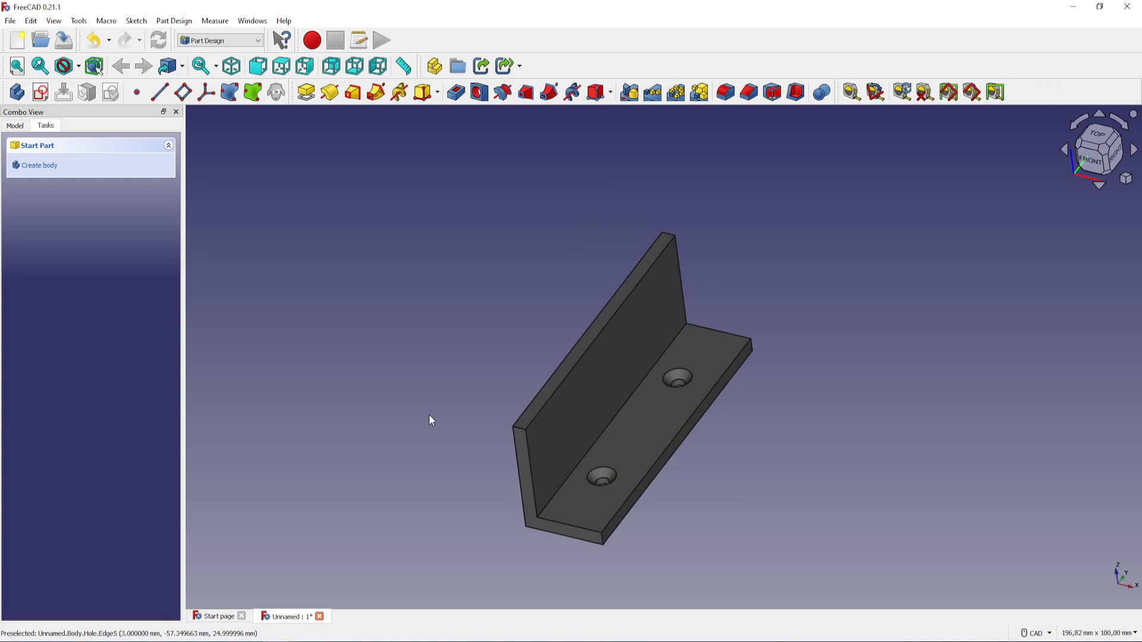
pyautogui.click(558, 389)
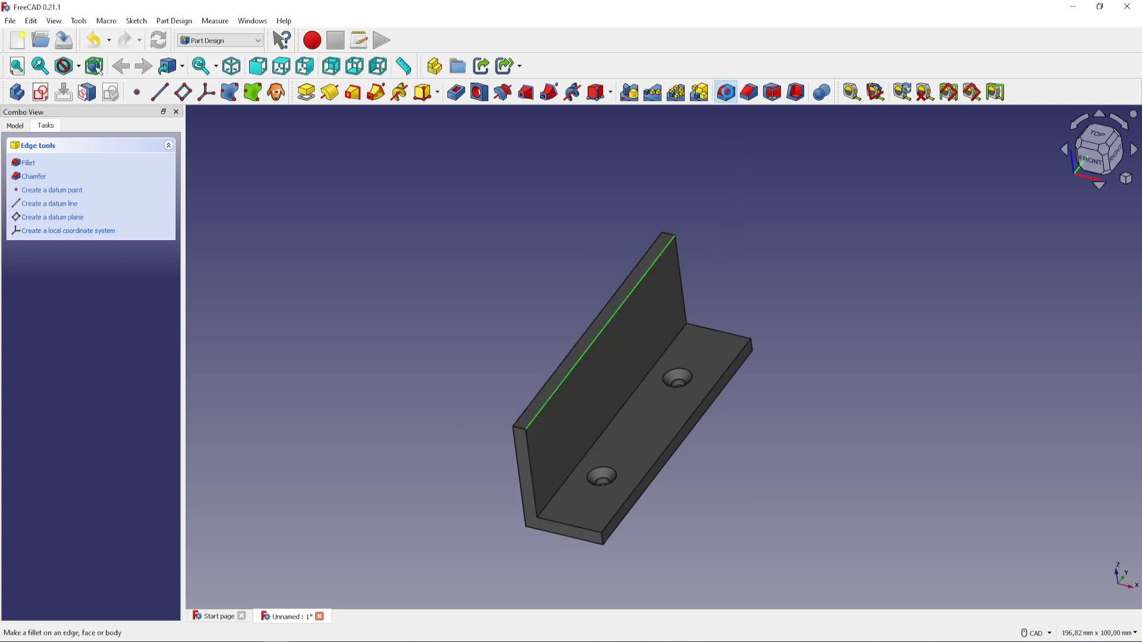
pyautogui.click(726, 93)
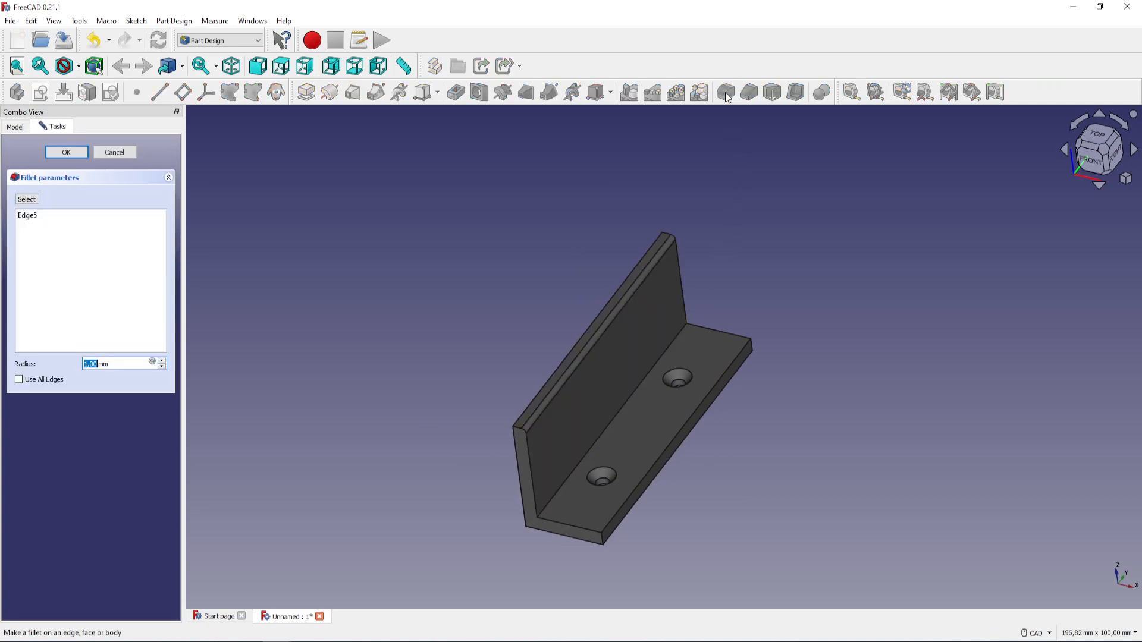
pyautogui.click(162, 361)
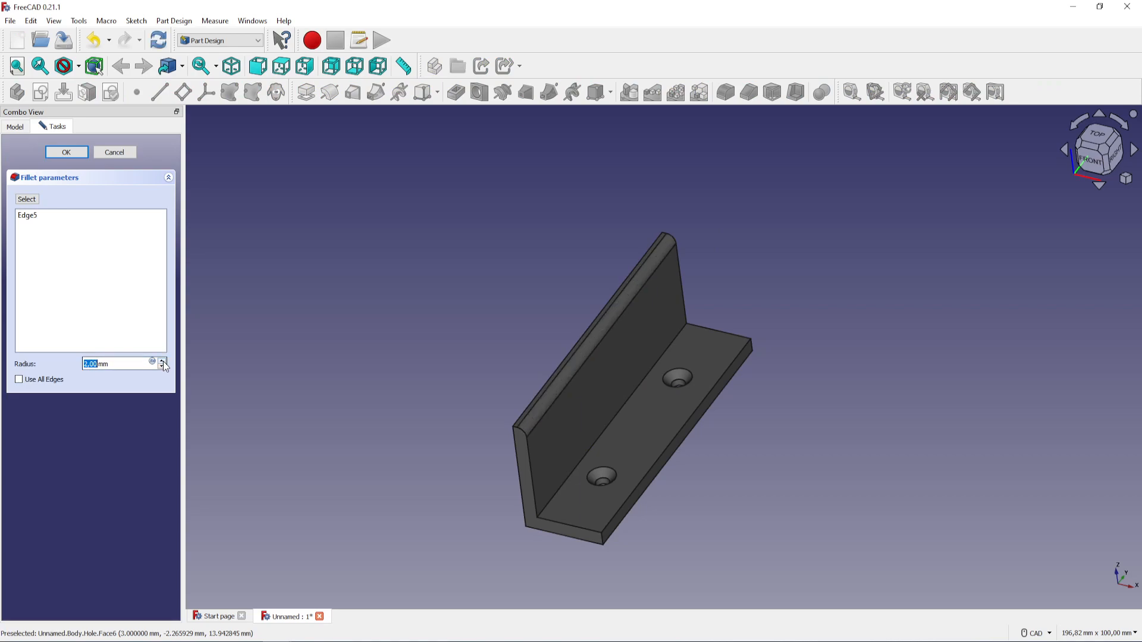
pyautogui.click(66, 153)
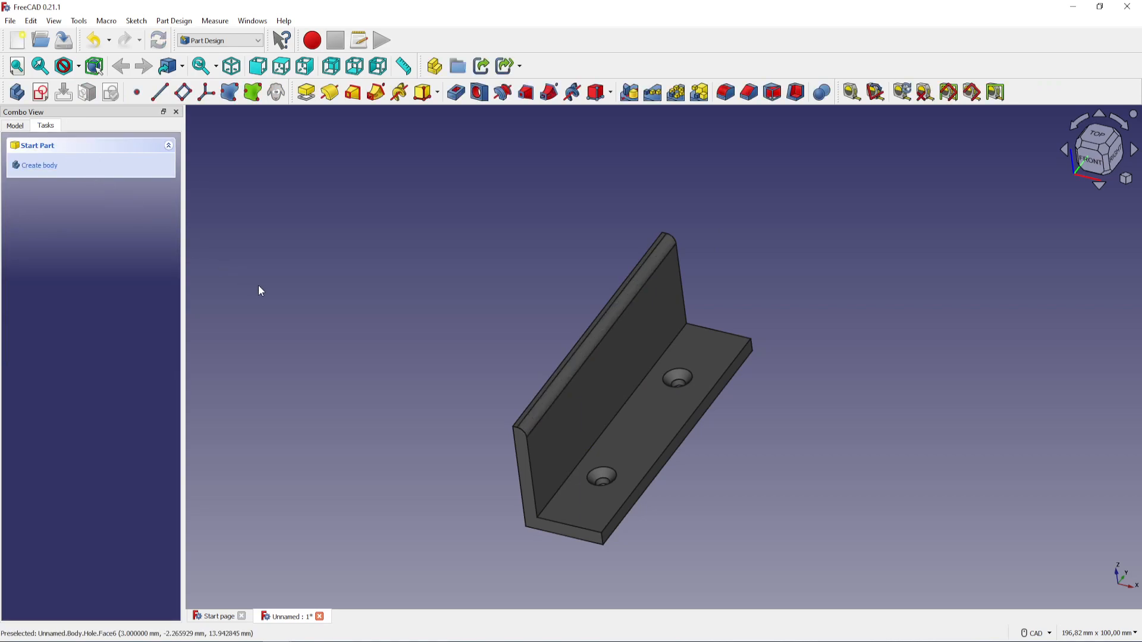
# Step: Fillet the long inside corner edge between the vertical and horizontal legs with a 3 mm radius
pyautogui.click(595, 443)
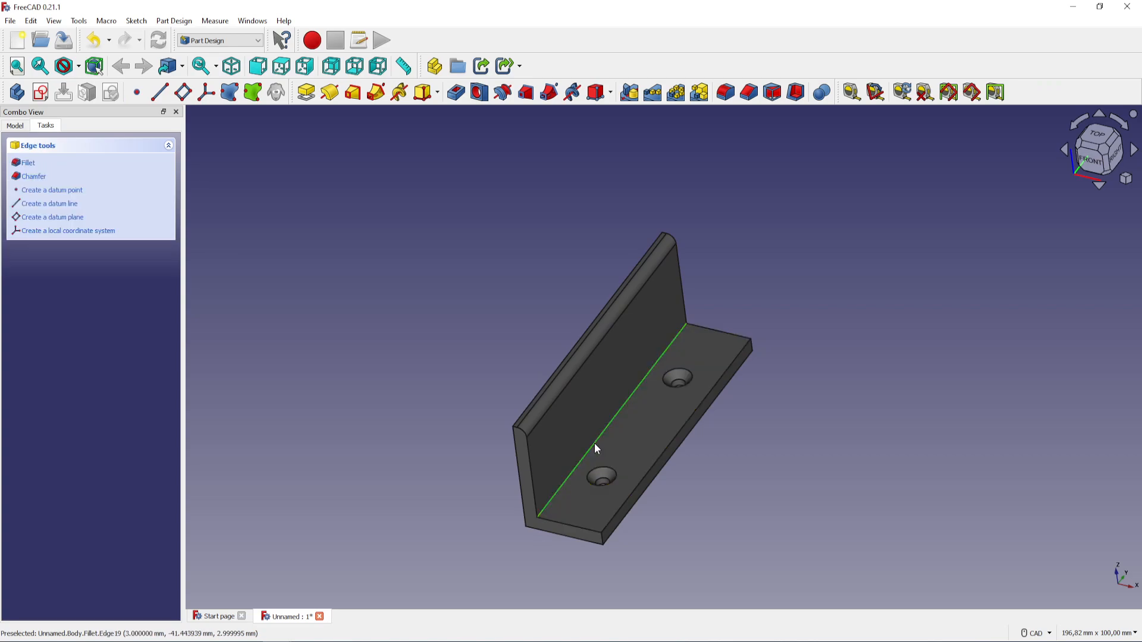
pyautogui.click(727, 93)
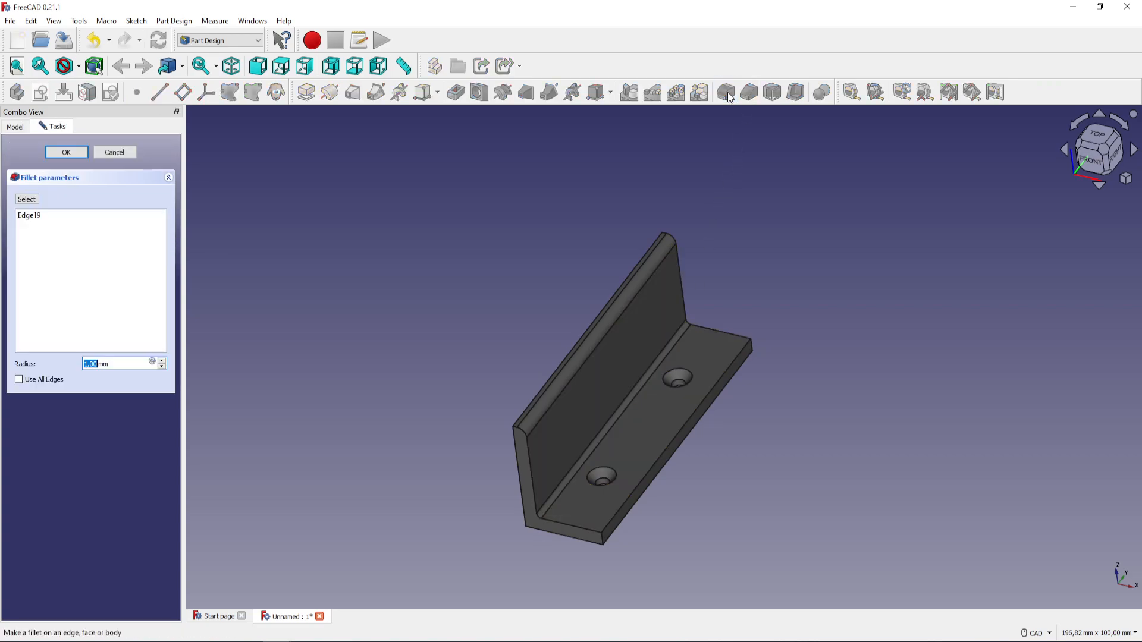
pyautogui.click(161, 360)
pyautogui.click(162, 360)
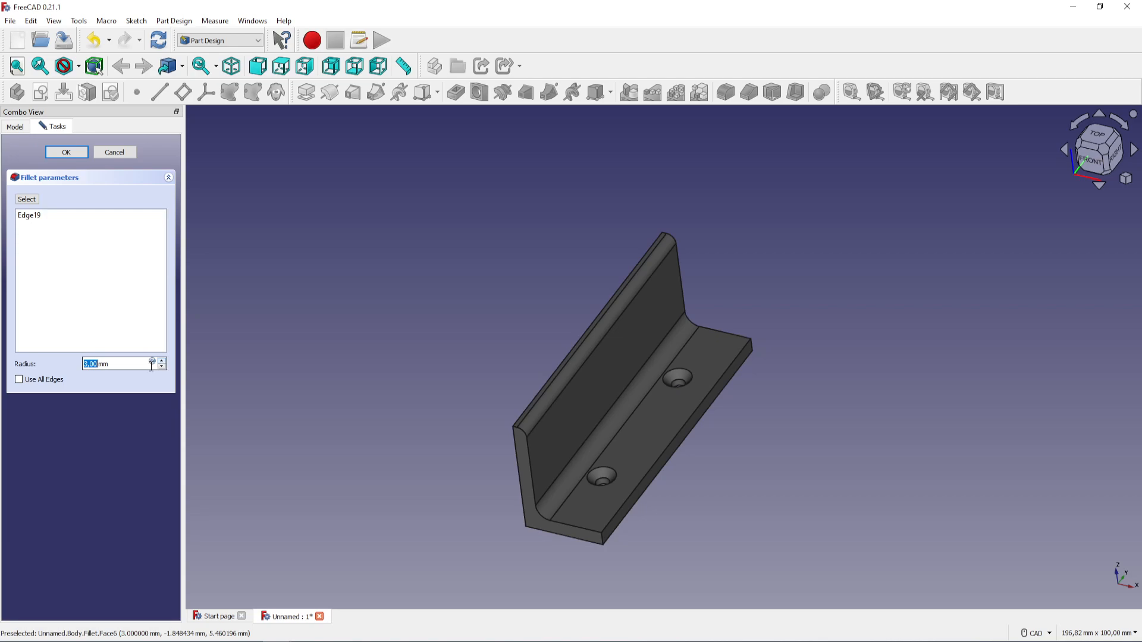
pyautogui.click(82, 153)
pyautogui.moveTo(407, 510); pyautogui.dragTo(588, 349, button='middle')
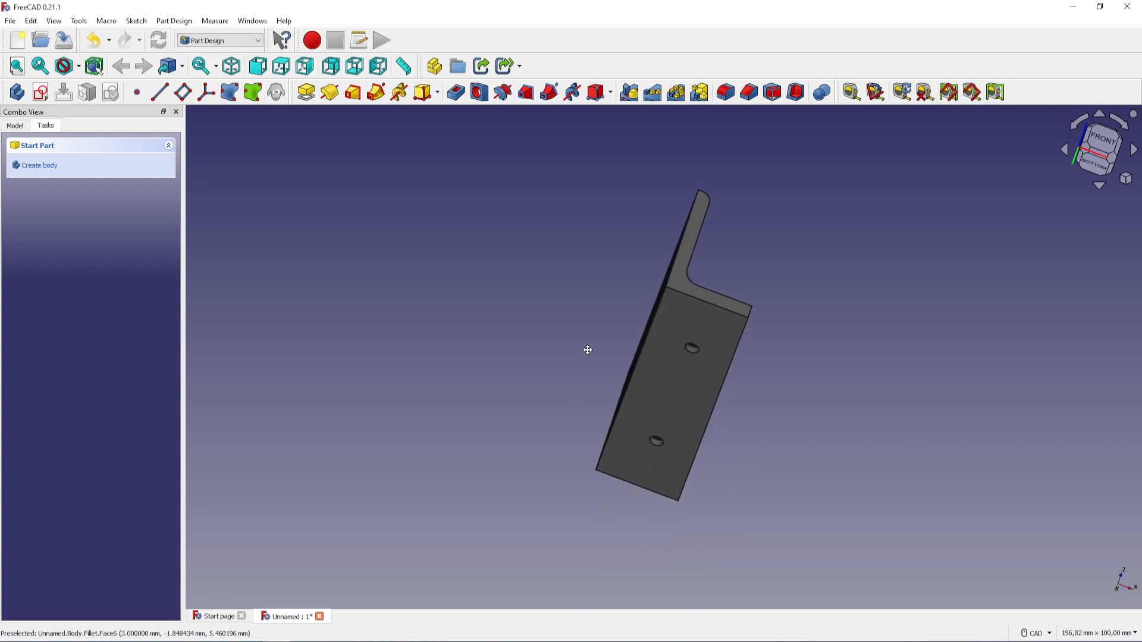
# Step: Select the whole bracket body and save the document as window cl 2
pyautogui.moveTo(581, 285); pyautogui.dragTo(525, 495, button='middle')
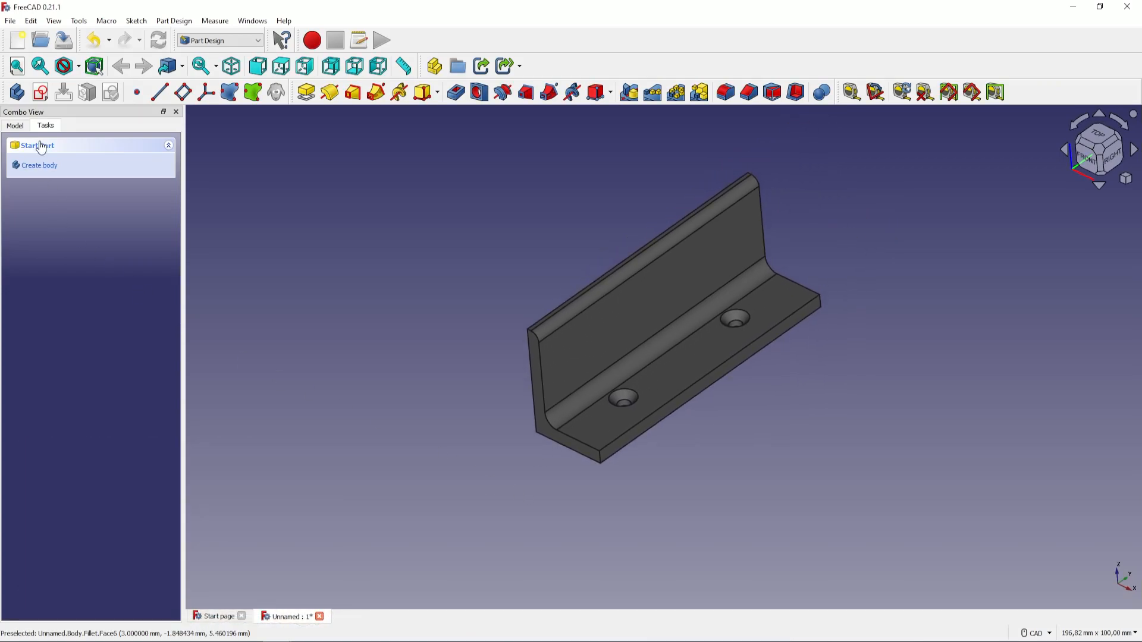
pyautogui.click(15, 125)
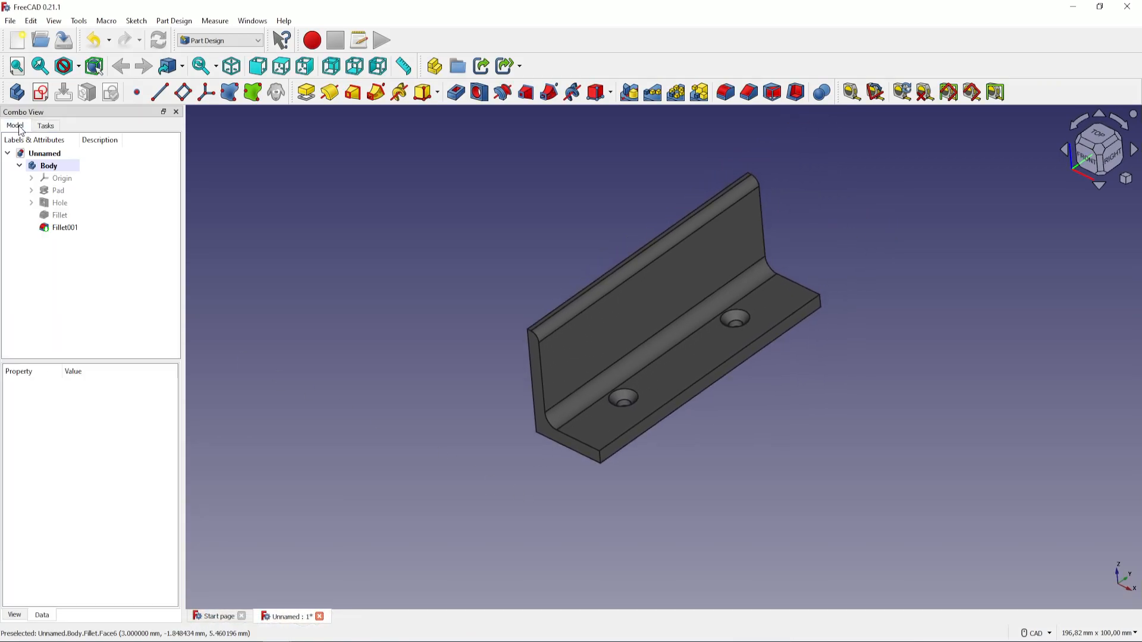
pyautogui.click(42, 169)
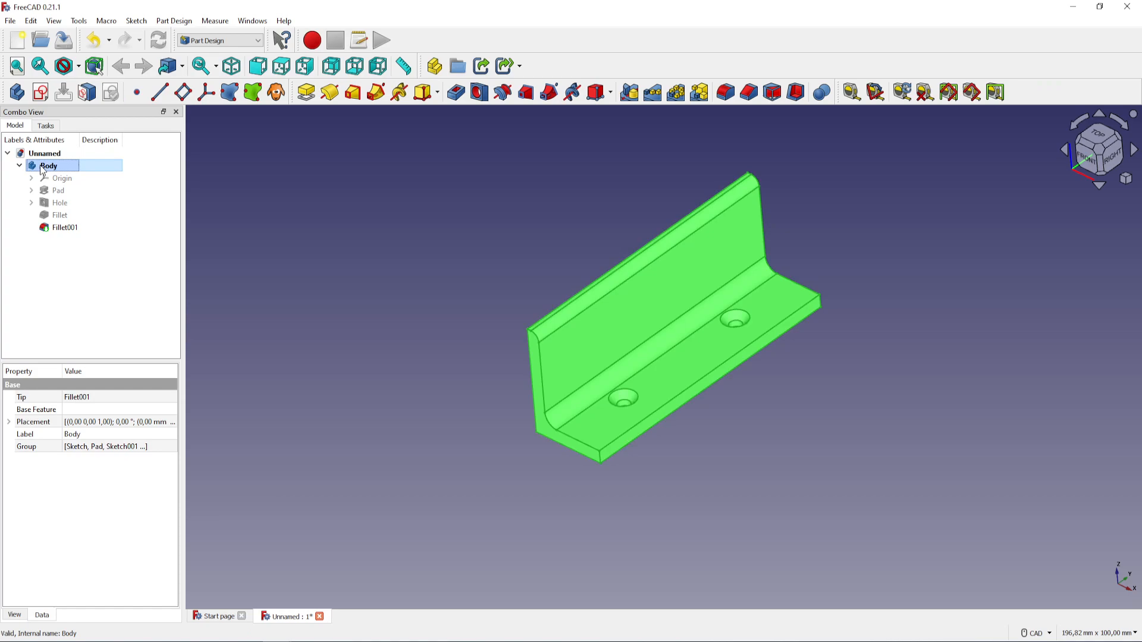
pyautogui.click(10, 21)
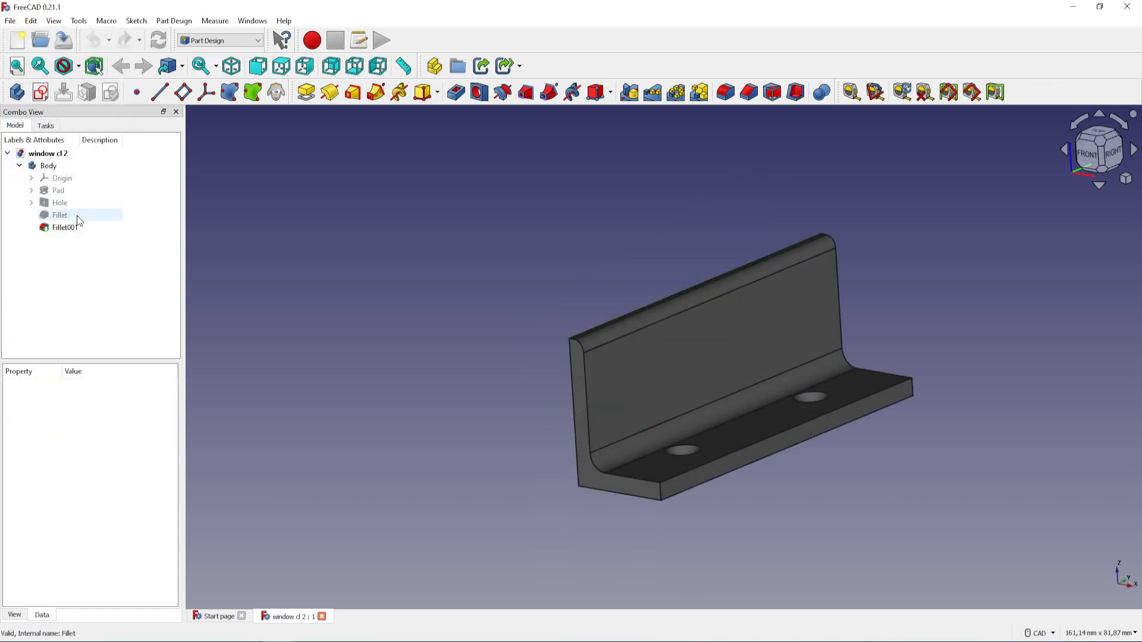
# Step: Delete both existing fillets from the body, leaving the hole feature as the last one
pyautogui.click(77, 215)
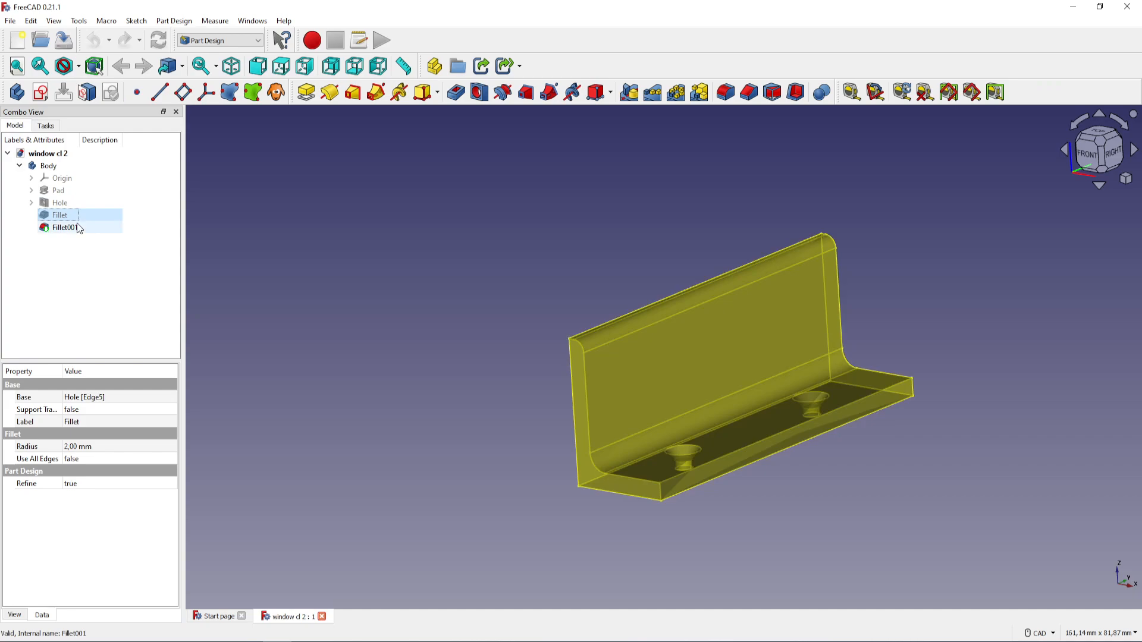
pyautogui.click(65, 227)
pyautogui.keyDown('shift'); pyautogui.click(59, 215); pyautogui.keyUp('shift')
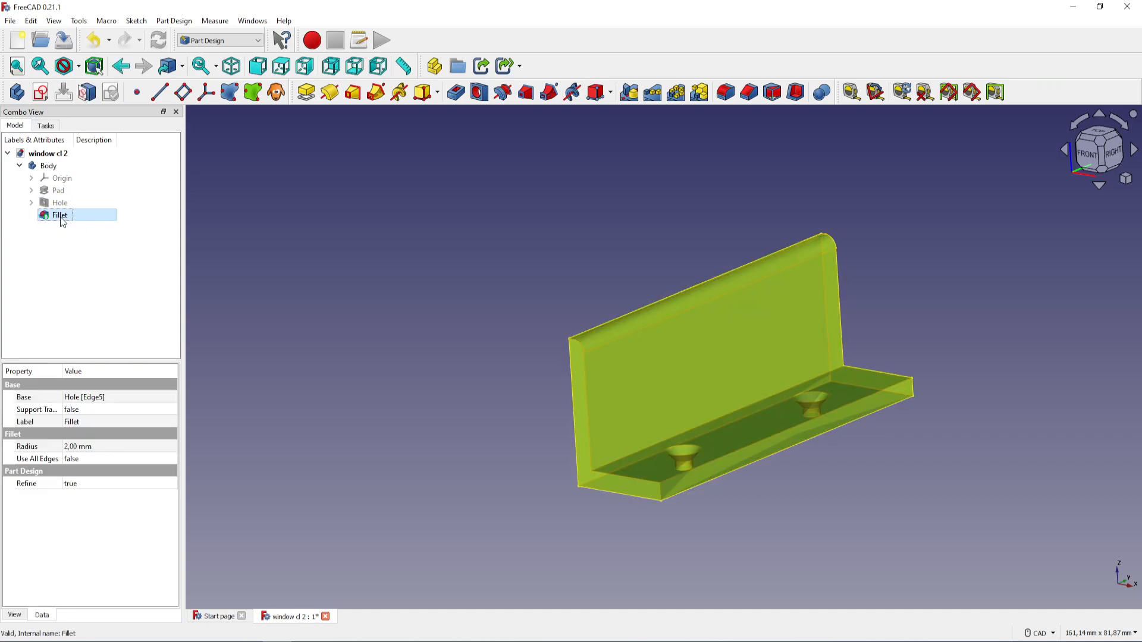
pyautogui.press('Delete')
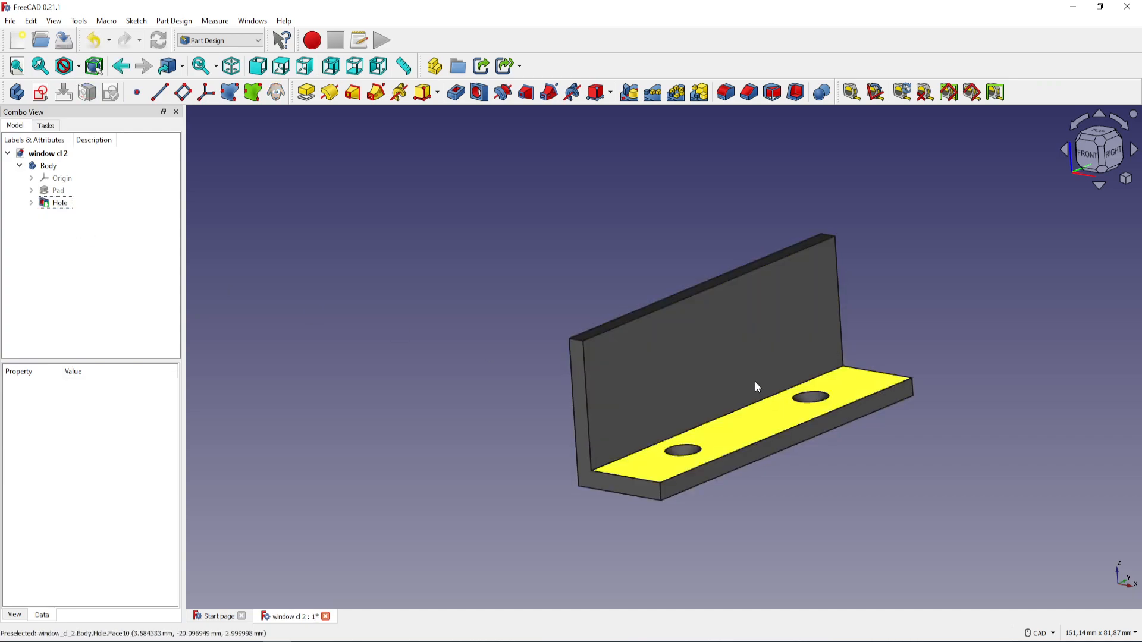
# Step: Fillet the long inside corner edge between the two legs again with a 3 mm radius
pyautogui.click(733, 411)
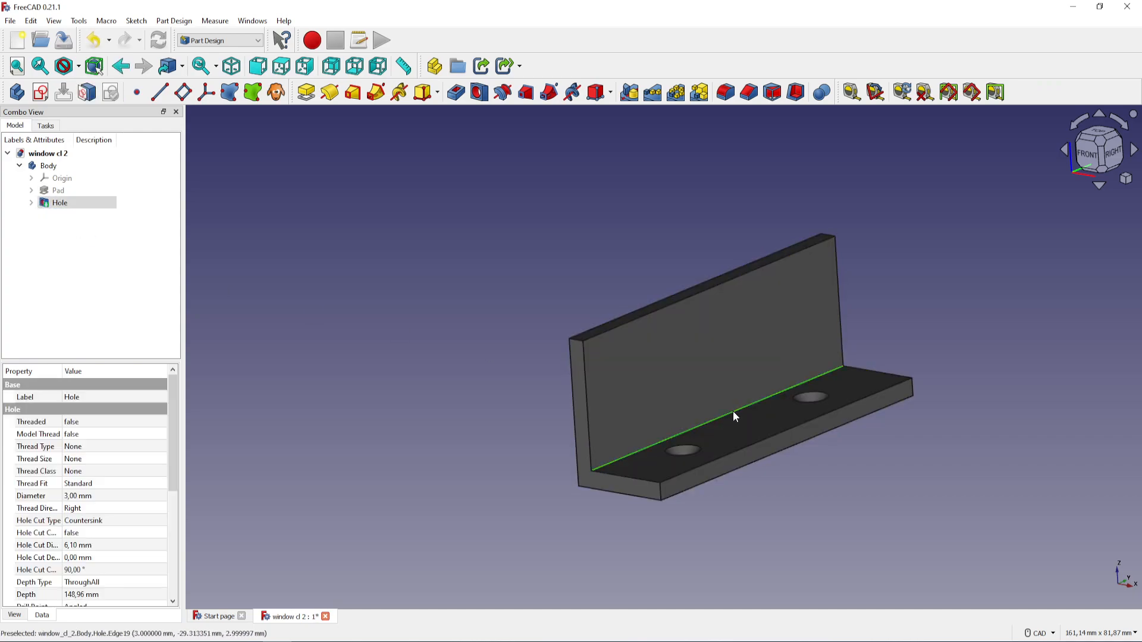
pyautogui.click(726, 92)
pyautogui.click(162, 361)
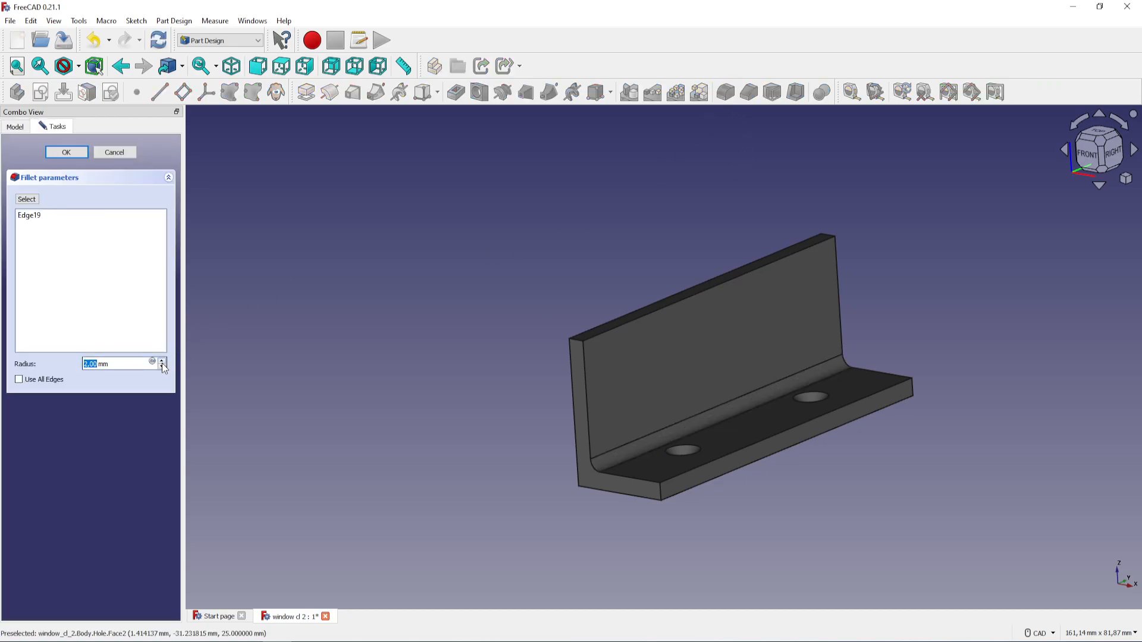
pyautogui.click(73, 156)
# Step: Try a 21 mm fillet on the two short end edges at the top corners of the vertical leg and discard it
pyautogui.moveTo(810, 494); pyautogui.dragTo(786, 483, button='middle')
pyautogui.moveTo(757, 377); pyautogui.dragTo(576, 438, button='middle')
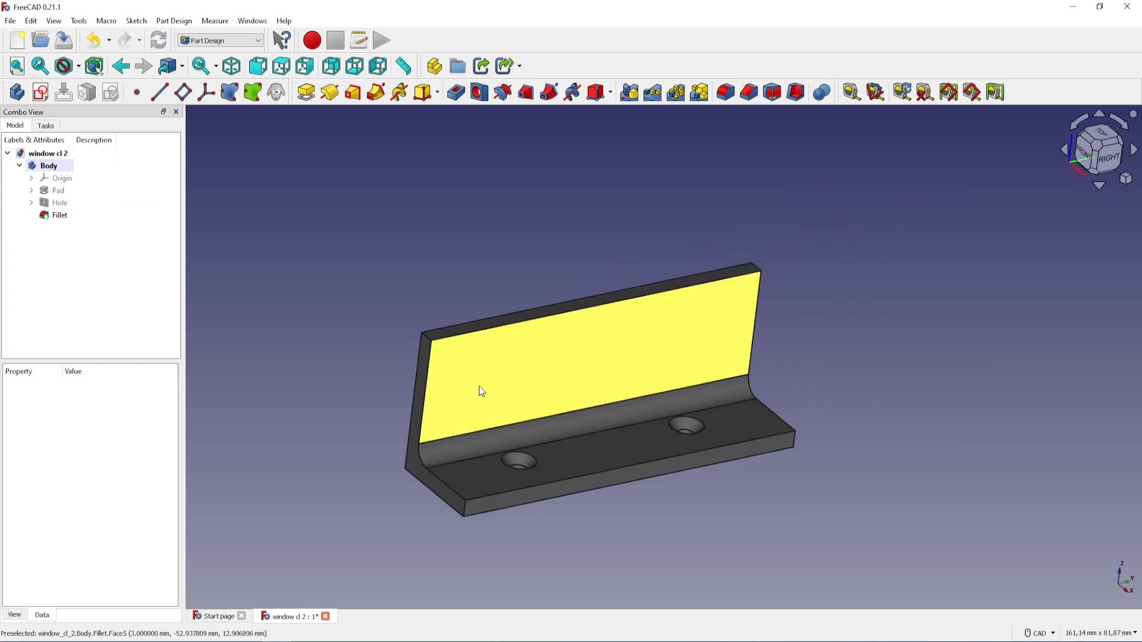
pyautogui.click(427, 336)
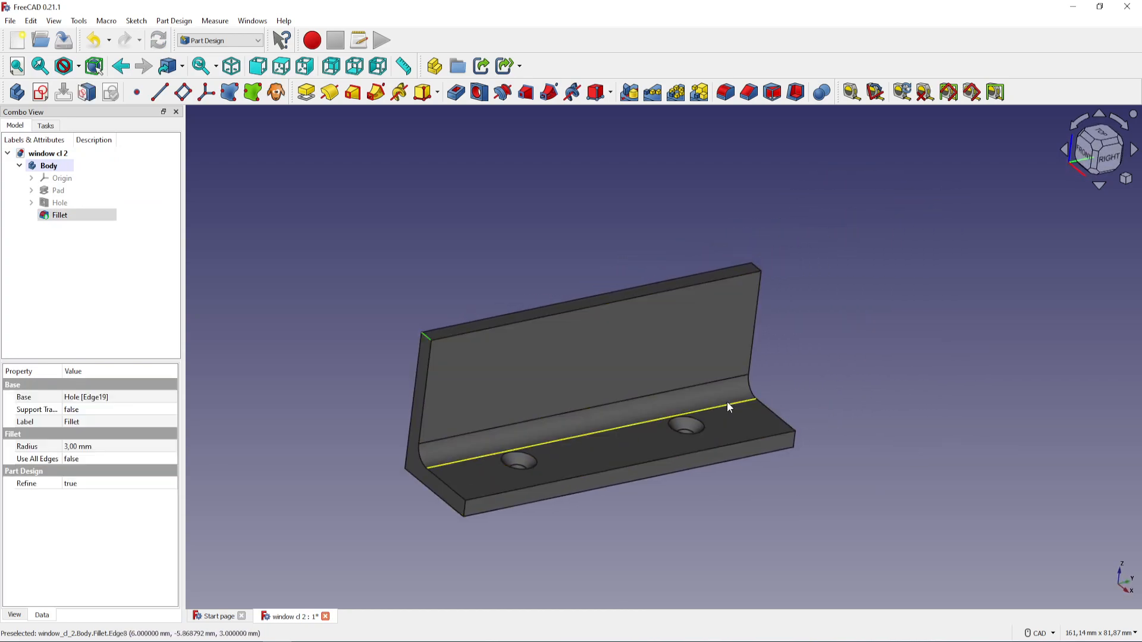
pyautogui.moveTo(729, 402); pyautogui.dragTo(571, 435, button='middle')
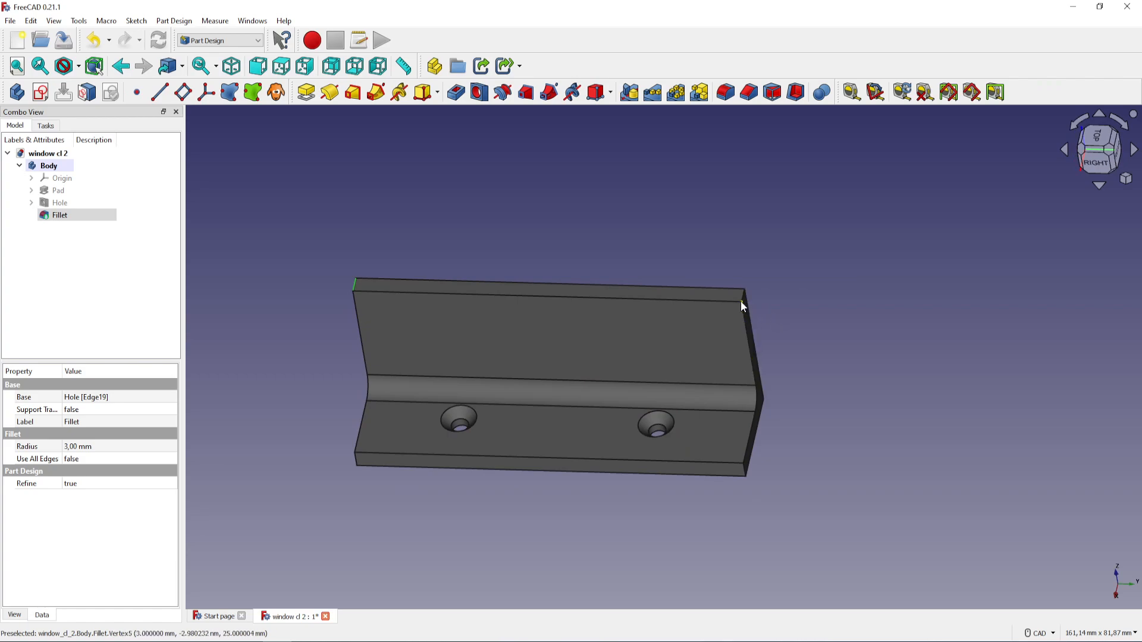
pyautogui.moveTo(743, 300); pyautogui.dragTo(727, 370, button='middle')
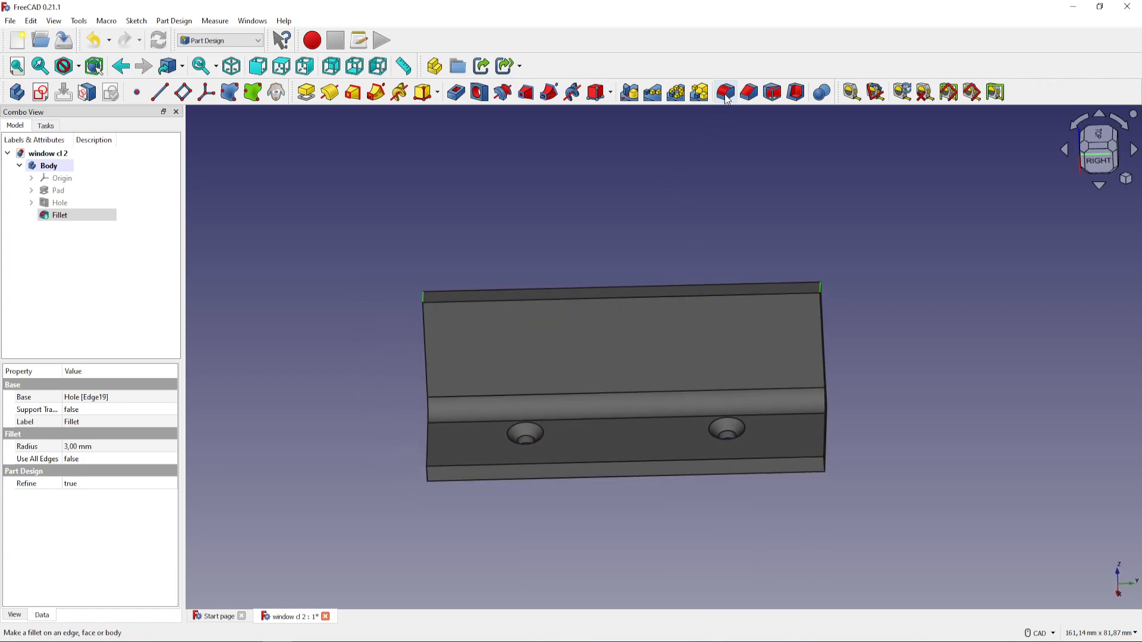
pyautogui.click(726, 93)
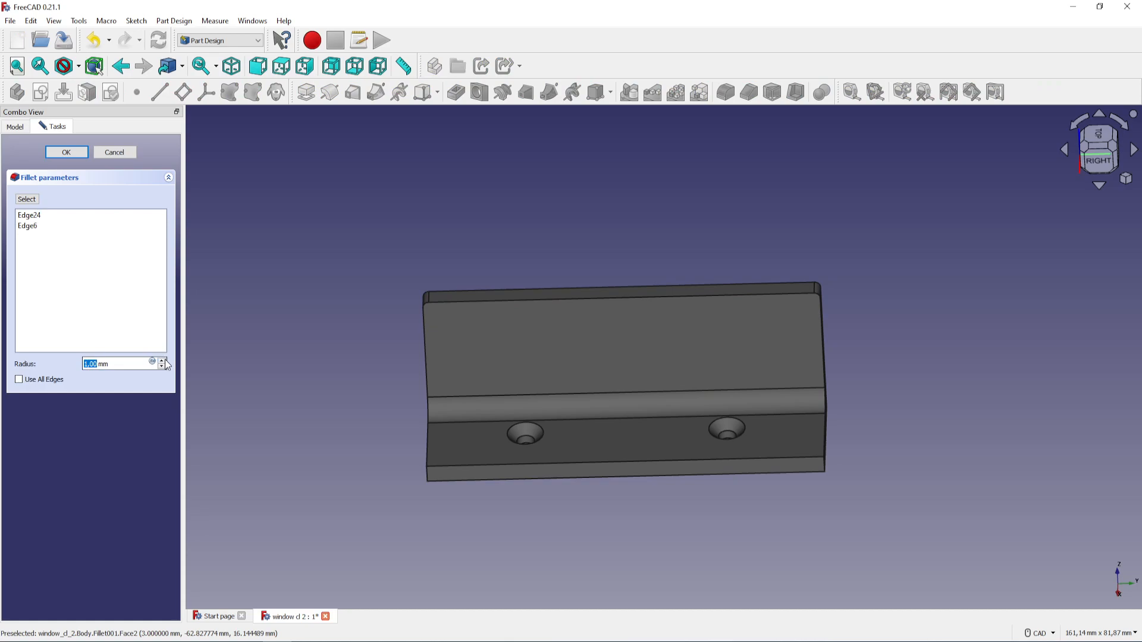
pyautogui.scroll(9, 165, 360)
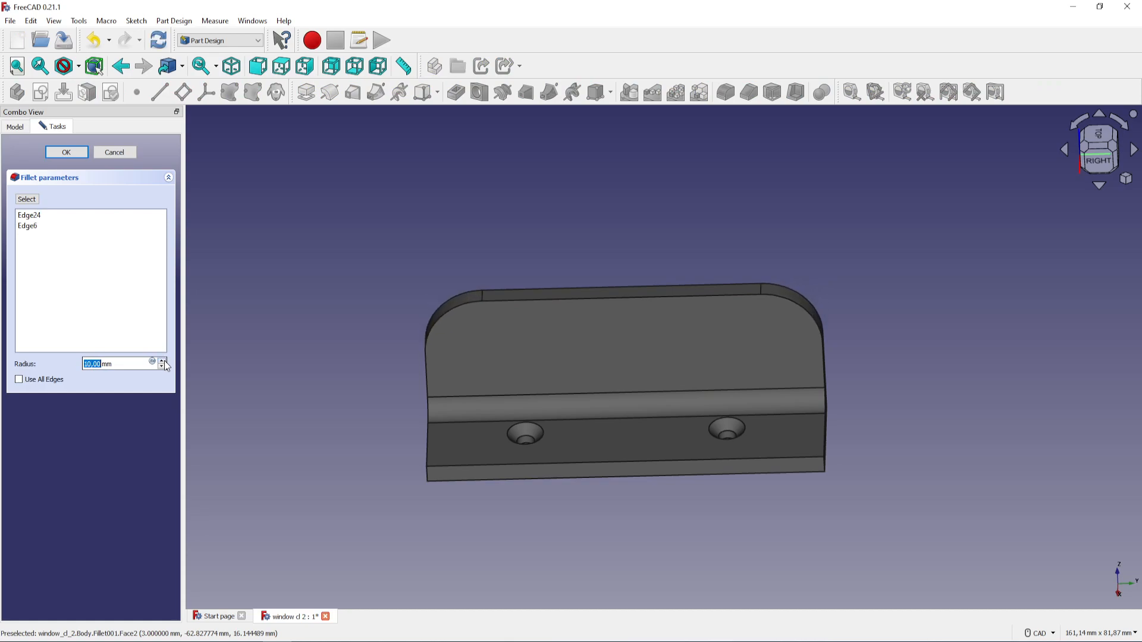
pyautogui.scroll(11, 165, 365)
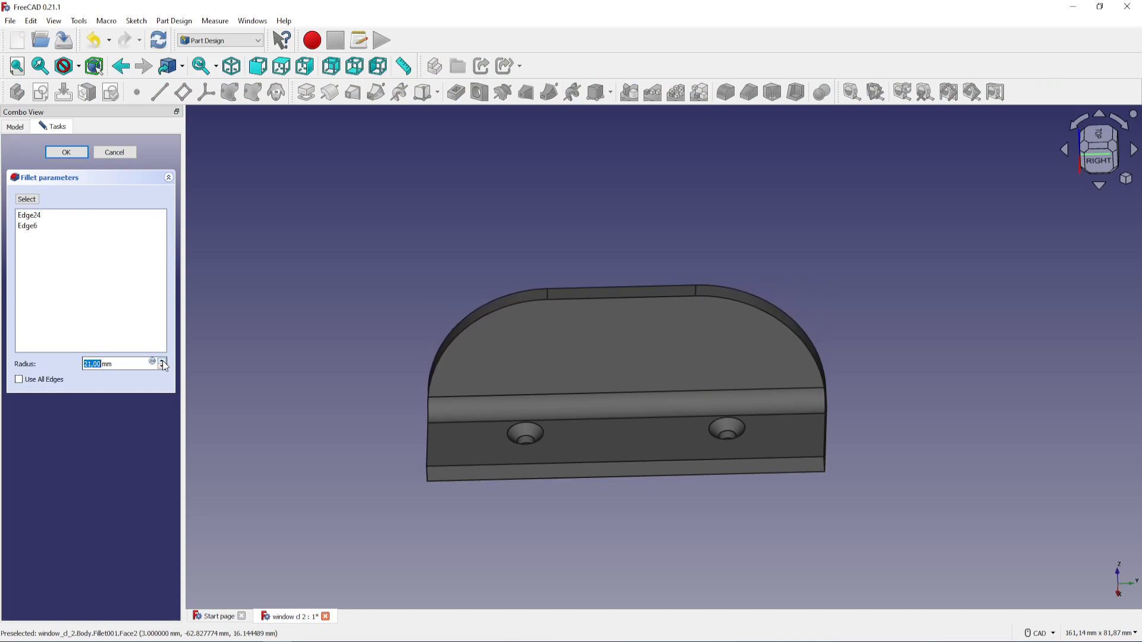
pyautogui.scroll(1, 164, 365)
pyautogui.scroll(-1, 160, 367)
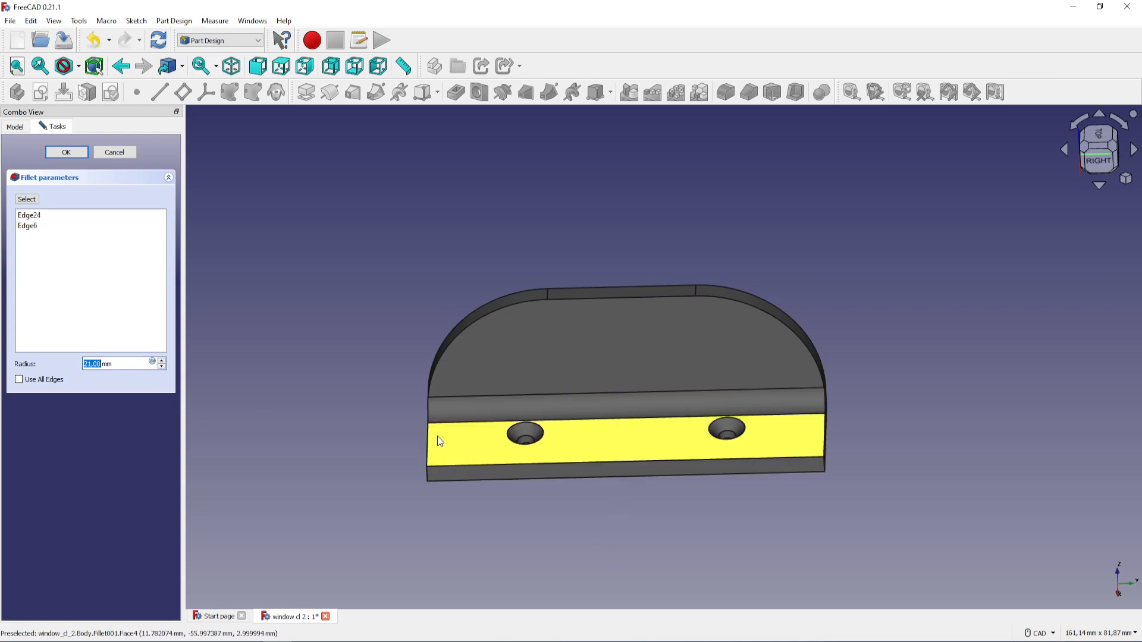
pyautogui.moveTo(401, 376); pyautogui.dragTo(500, 369, button='middle')
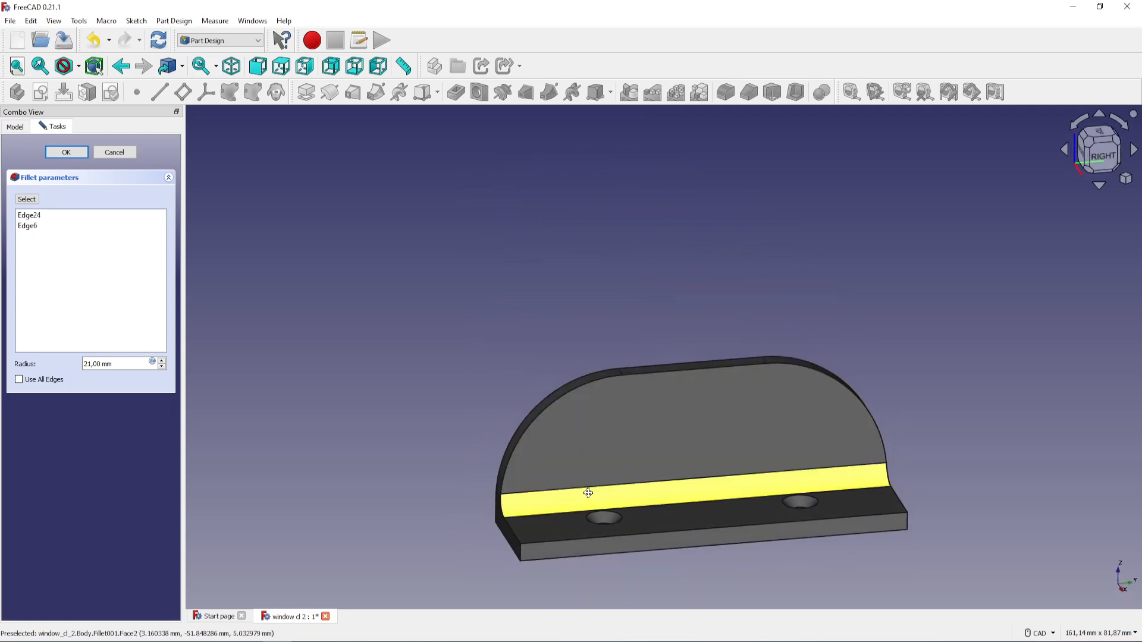
pyautogui.moveTo(589, 493); pyautogui.dragTo(543, 439, button='middle')
pyautogui.moveTo(672, 518); pyautogui.dragTo(665, 535, button='middle')
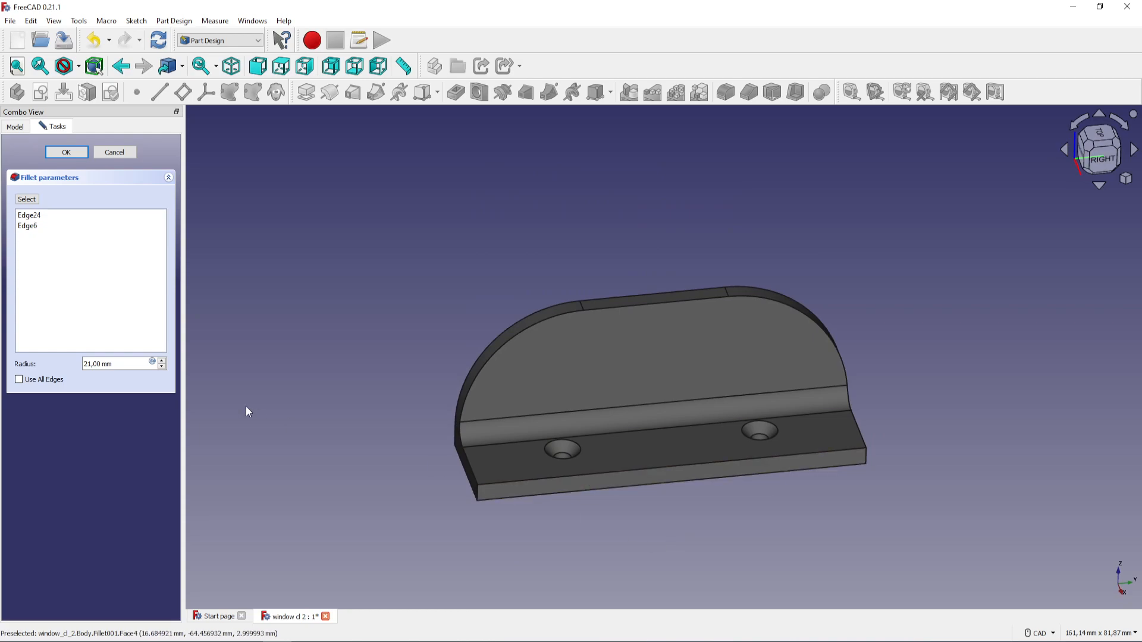
pyautogui.click(129, 152)
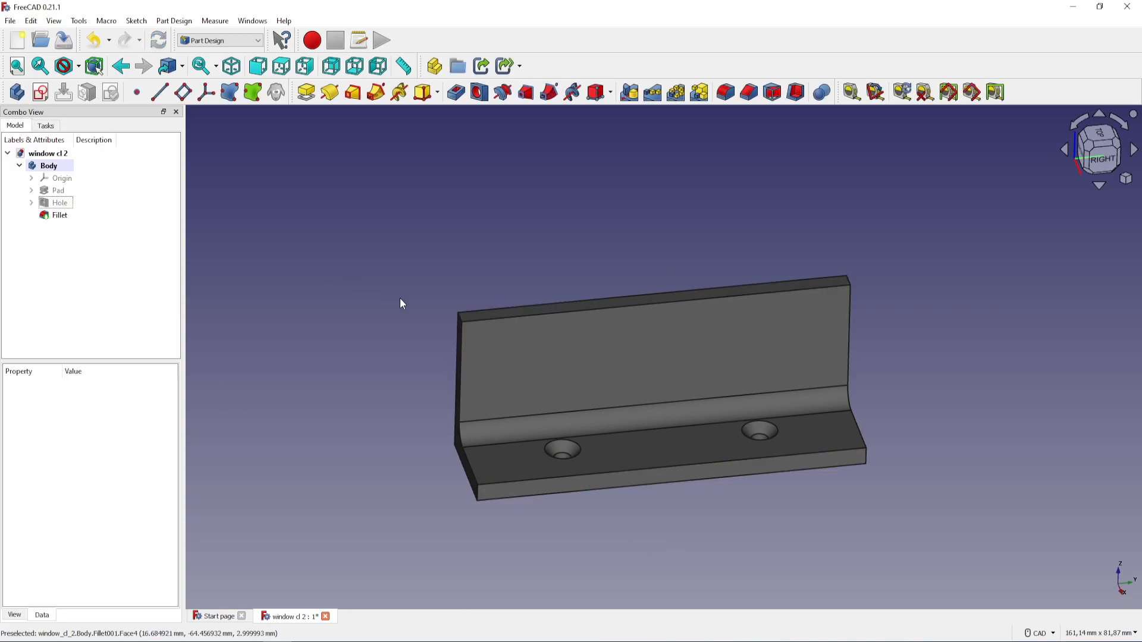
# Step: Chamfer the two short end edges at the top corners of the vertical leg with a 17 mm equal distance
pyautogui.click(460, 318)
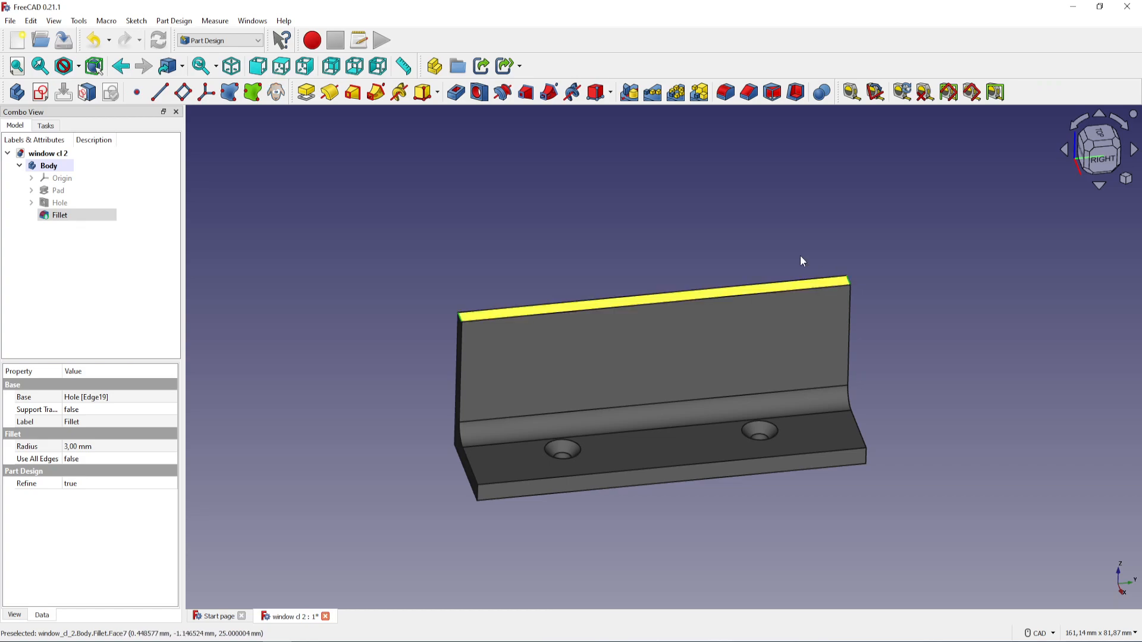
pyautogui.click(747, 95)
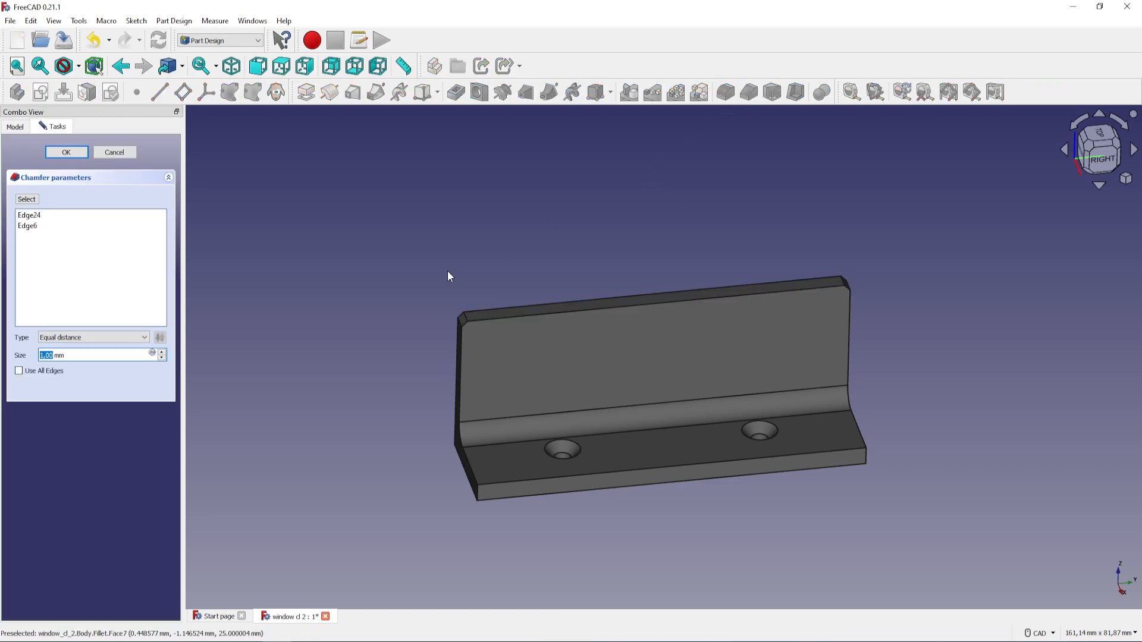
pyautogui.click(162, 352)
pyautogui.click(162, 352)
pyautogui.click(161, 352)
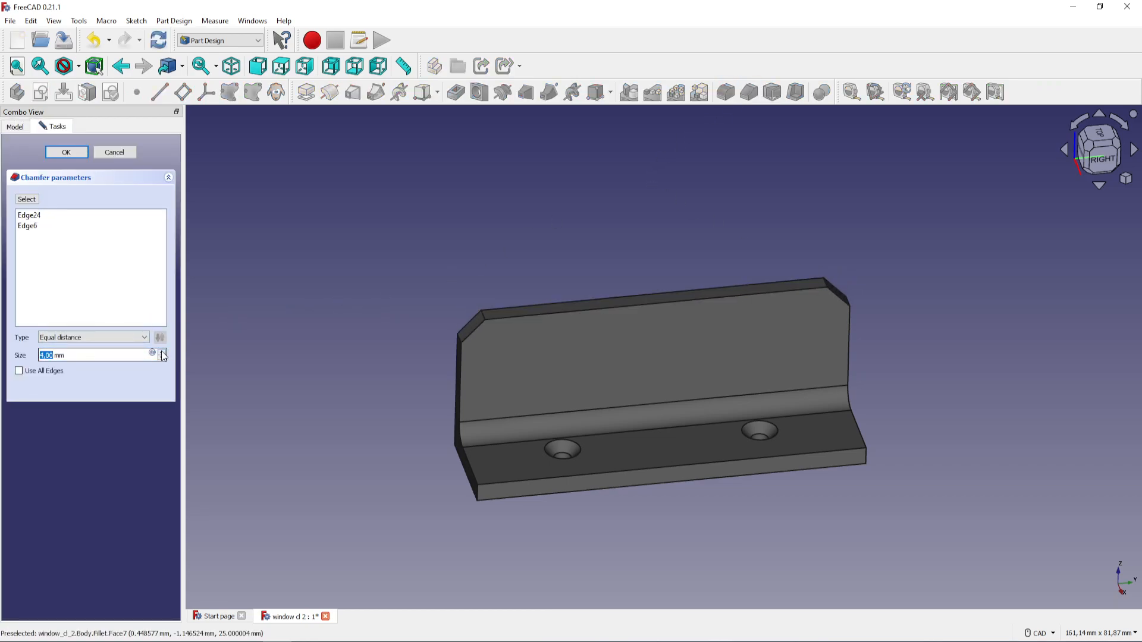
pyautogui.click(161, 352)
pyautogui.click(162, 351)
pyautogui.click(161, 352)
pyautogui.click(161, 351)
pyautogui.click(161, 352)
pyautogui.click(162, 352)
pyautogui.click(162, 352)
pyautogui.click(162, 352)
pyautogui.click(162, 352)
pyautogui.click(162, 352)
pyautogui.click(162, 352)
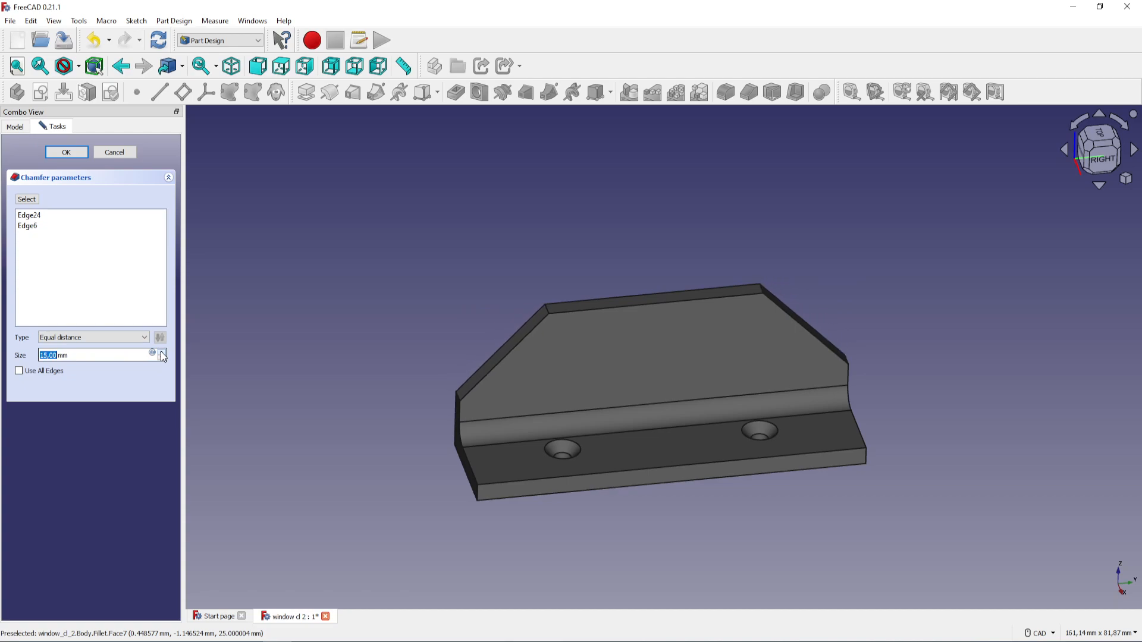
pyautogui.click(162, 352)
pyautogui.click(162, 352)
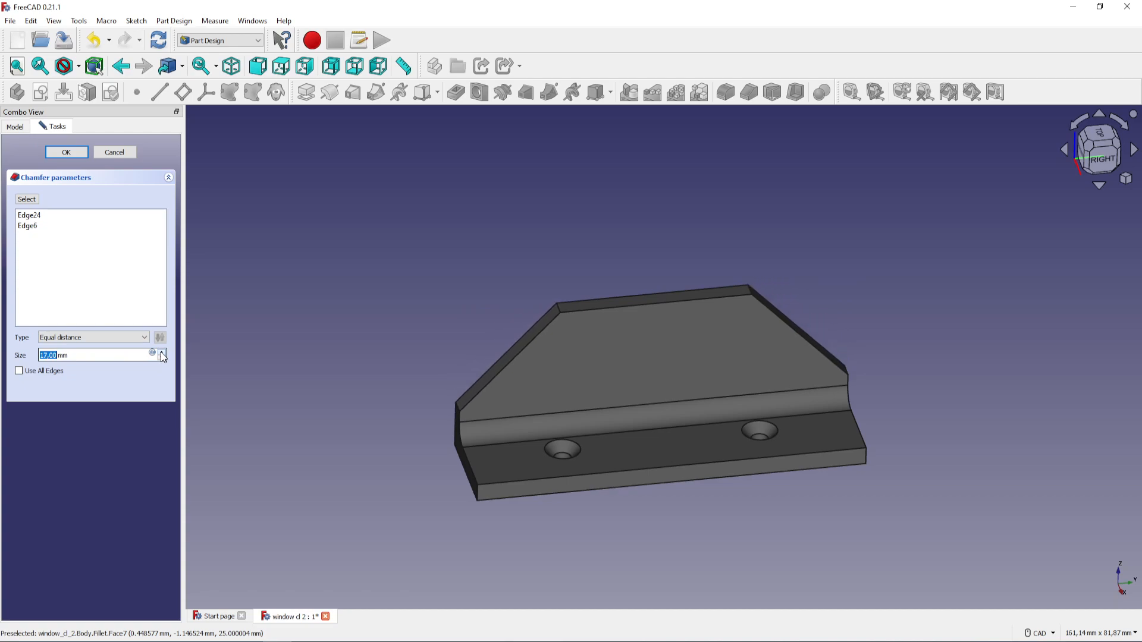
pyautogui.click(67, 153)
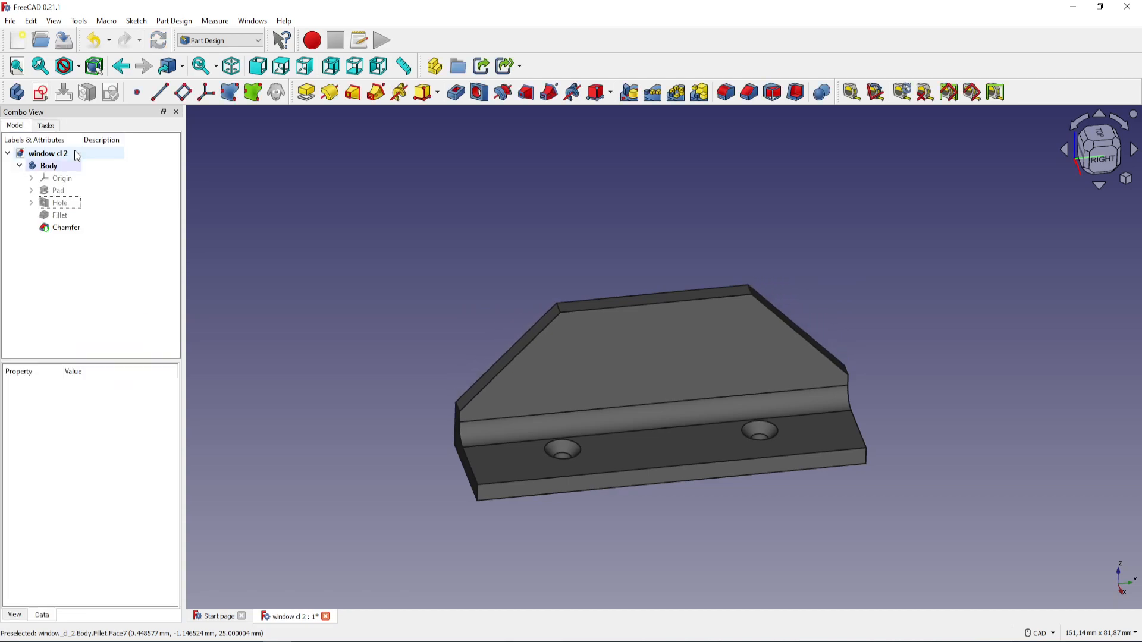
# Step: Fillet the four short edges at the ends of both chamfers on the vertical leg with a 10 mm radius
pyautogui.click(456, 404)
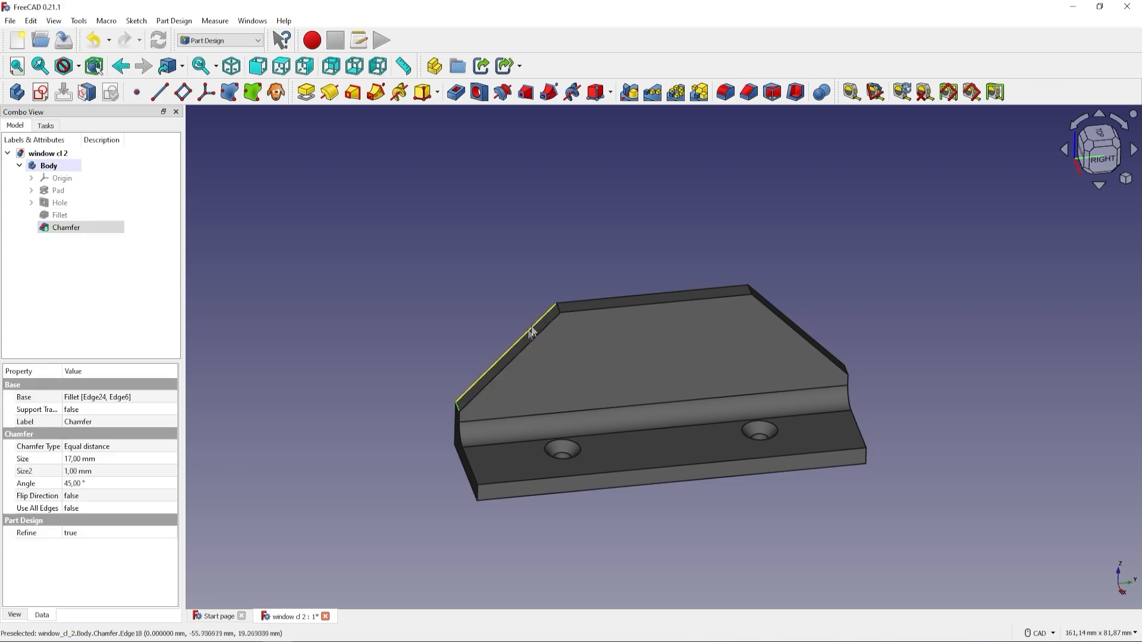
pyautogui.keyDown('ctrl'); pyautogui.click(557, 309); pyautogui.keyUp('ctrl')
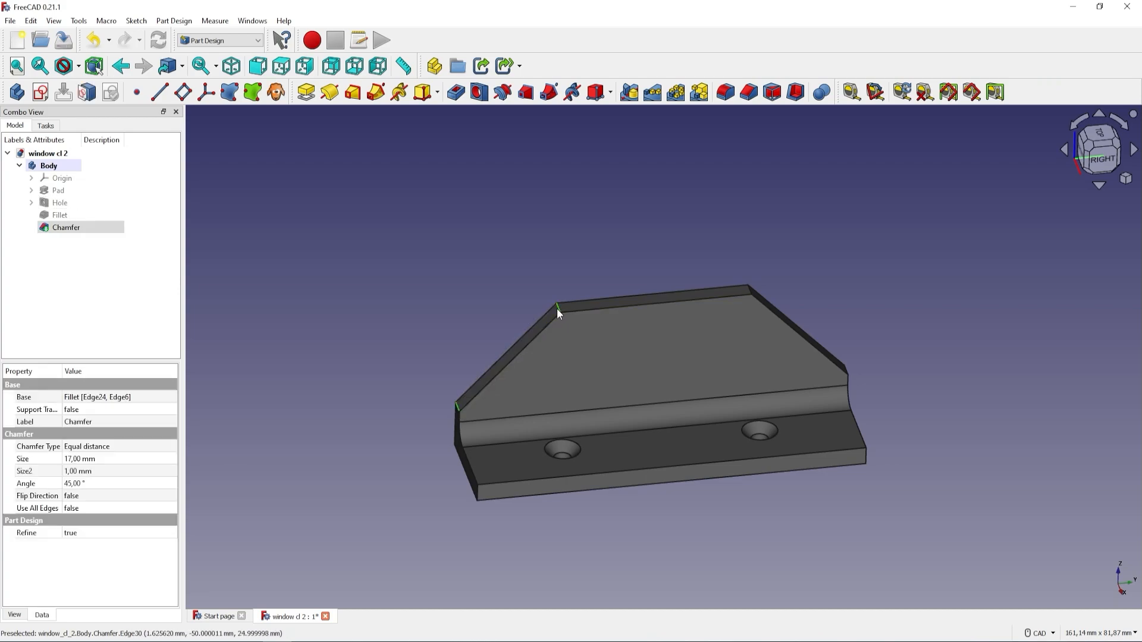
pyautogui.keyDown('ctrl'); pyautogui.click(750, 290); pyautogui.keyUp('ctrl')
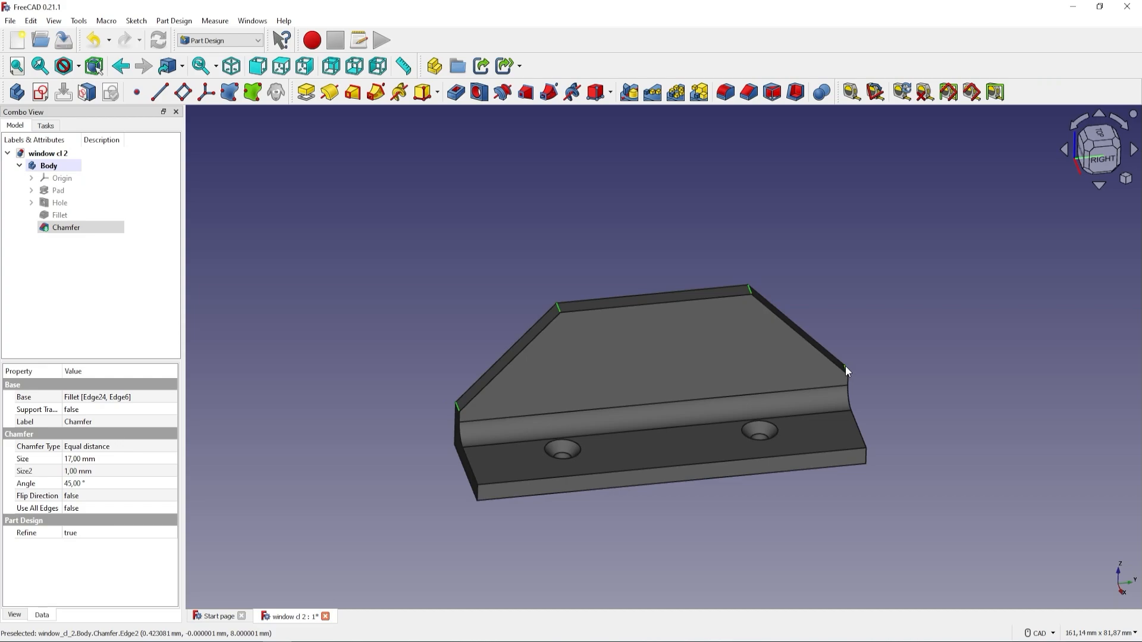
pyautogui.click(724, 93)
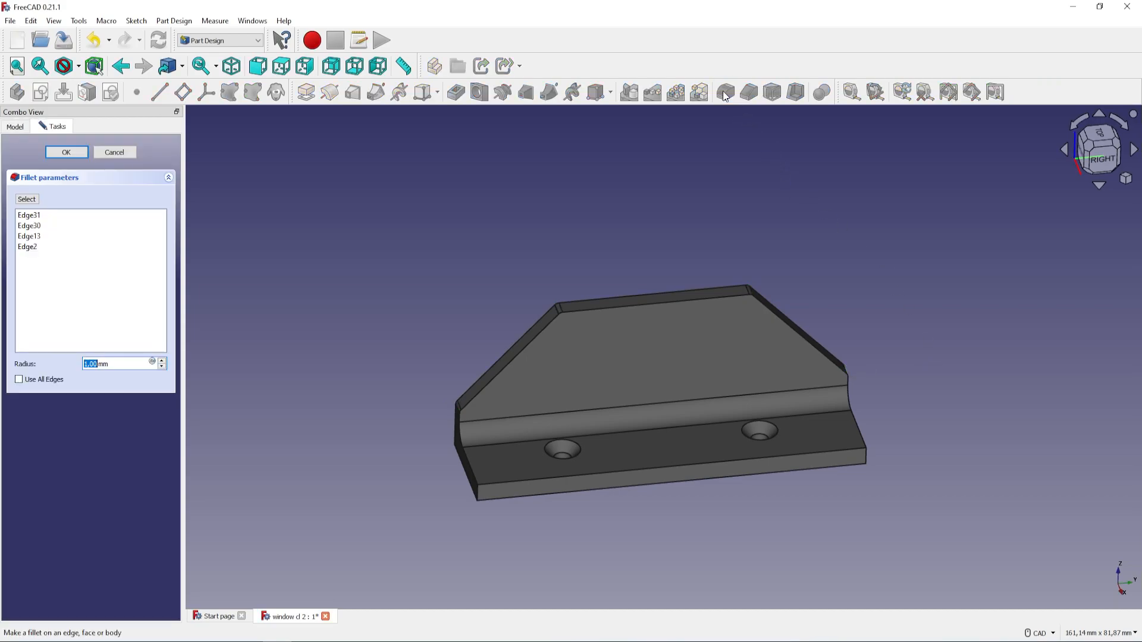
pyautogui.click(162, 360)
pyautogui.click(162, 361)
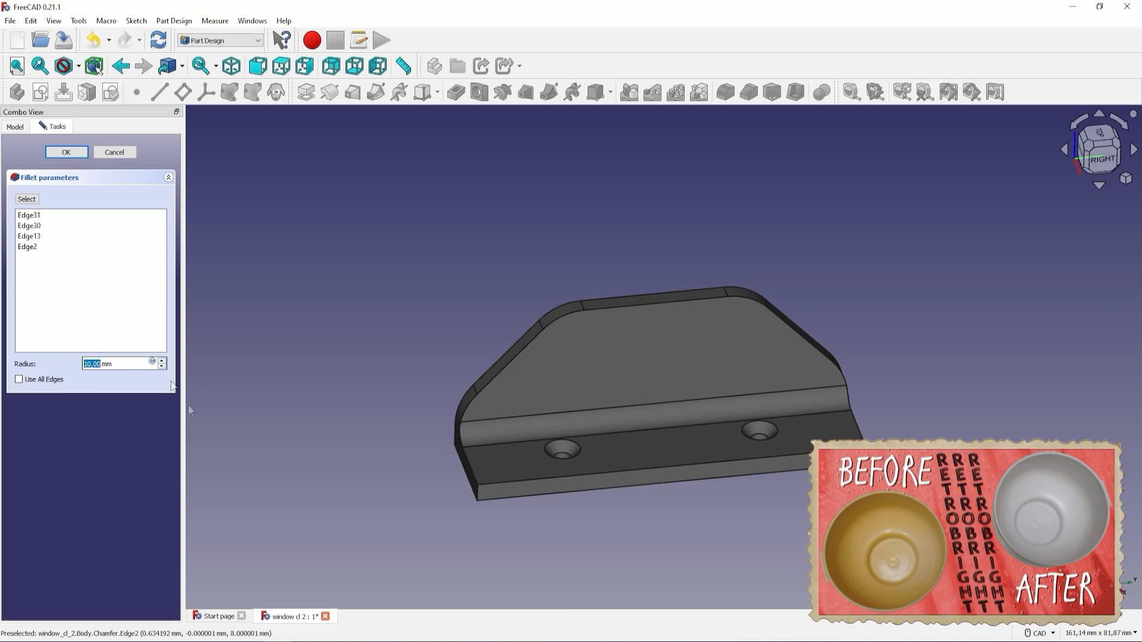
pyautogui.moveTo(372, 375); pyautogui.dragTo(683, 591, button='middle')
pyautogui.moveTo(489, 334); pyautogui.dragTo(441, 255, button='middle')
pyautogui.moveTo(691, 573); pyautogui.dragTo(619, 382, button='middle')
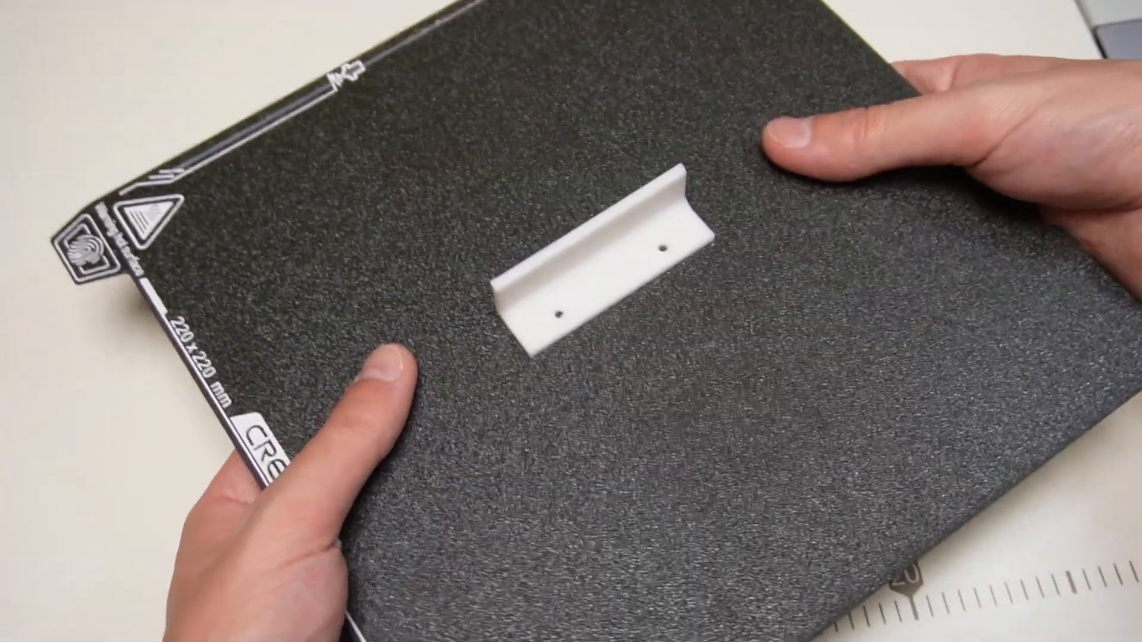